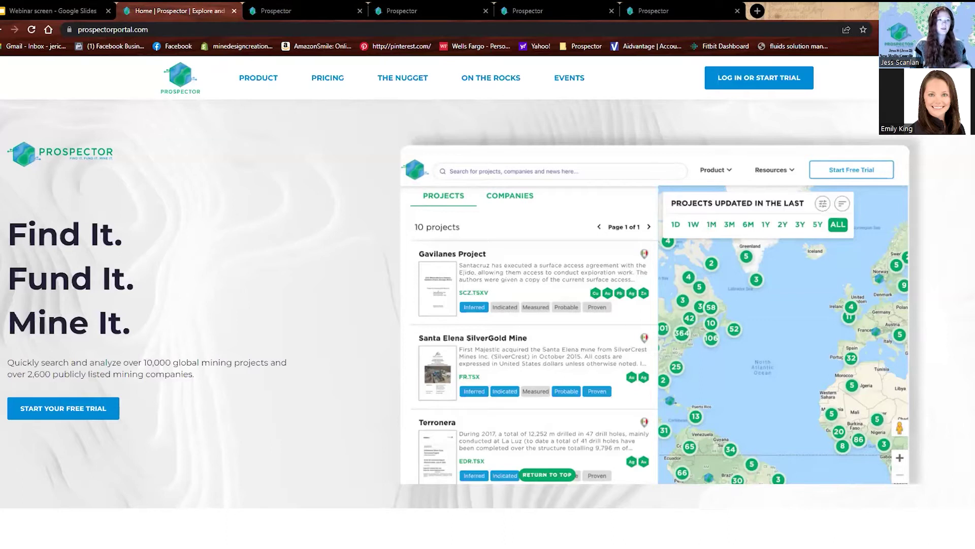
pyautogui.moveTo(130, 29); pyautogui.dragTo(122, 48)
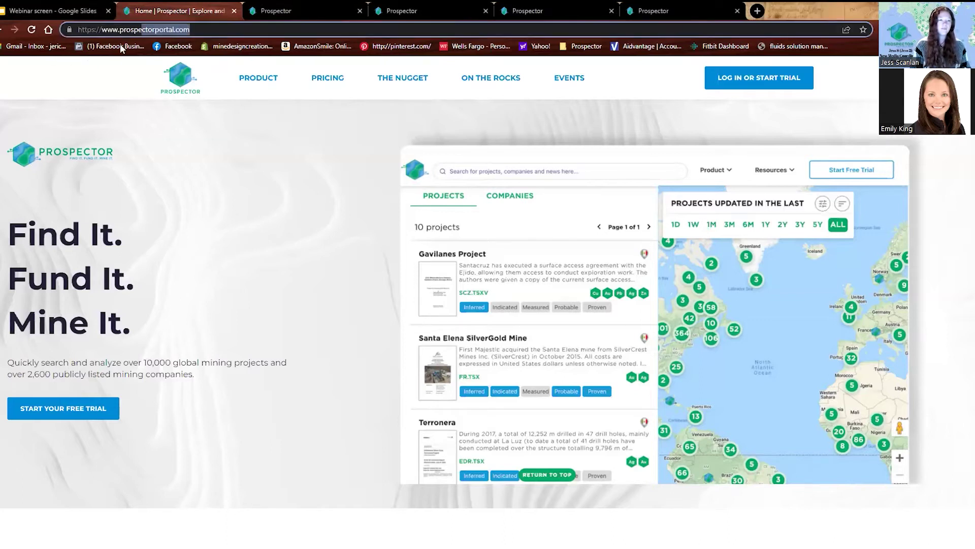
pyautogui.click(301, 276)
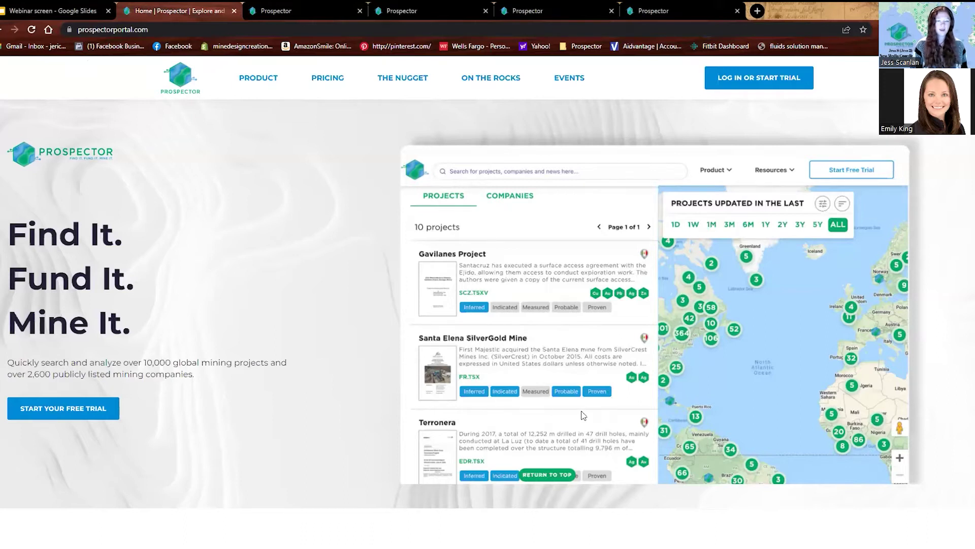
pyautogui.scroll(-5, 462, 349)
pyautogui.scroll(5, 462, 348)
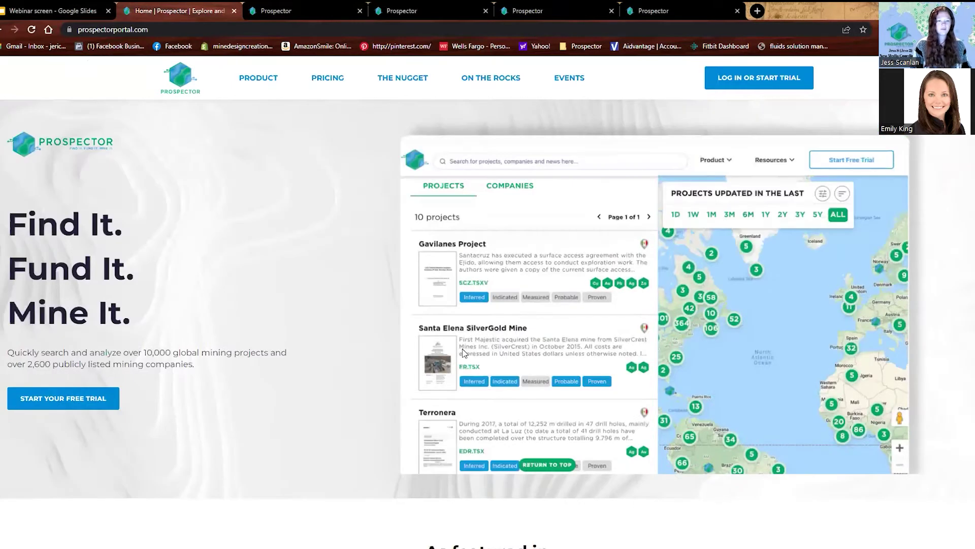
pyautogui.scroll(1, 462, 348)
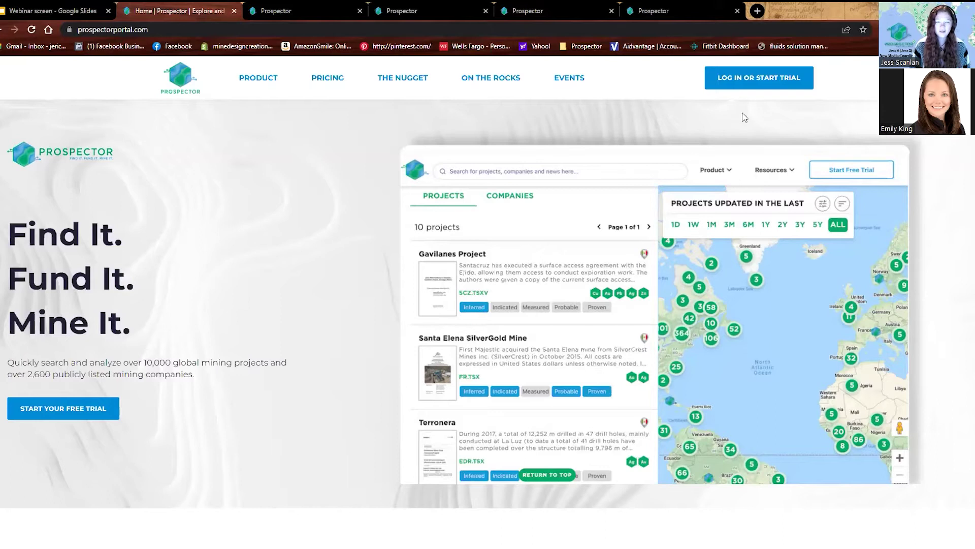
pyautogui.click(31, 30)
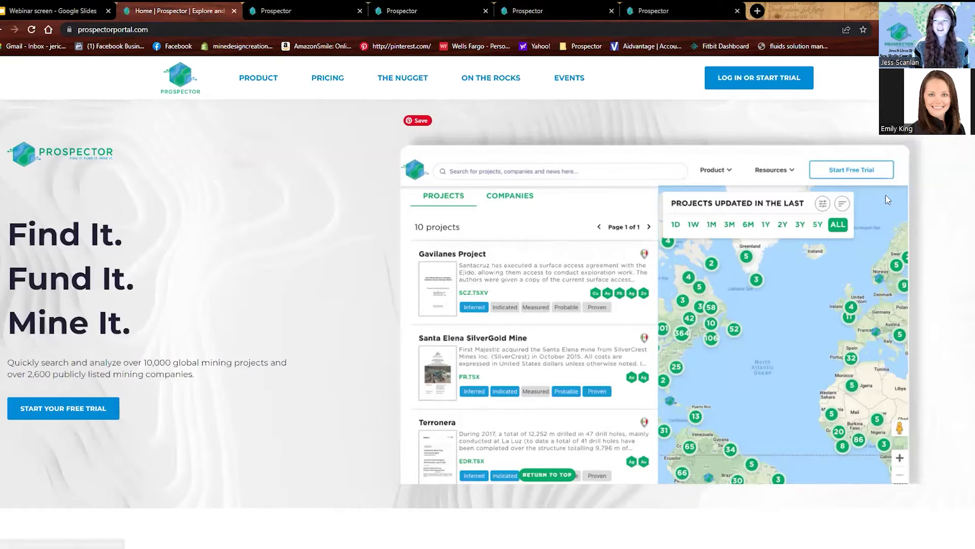
# - Open the Prospector web app from the homepage's login or trial link and bring up its login form
pyautogui.click(785, 86)
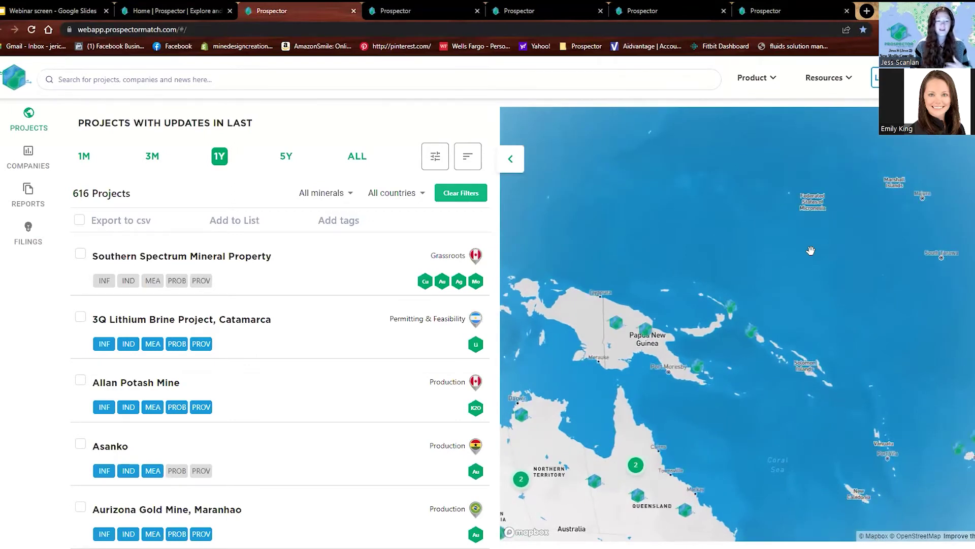
pyautogui.scroll(-10, 747, 320)
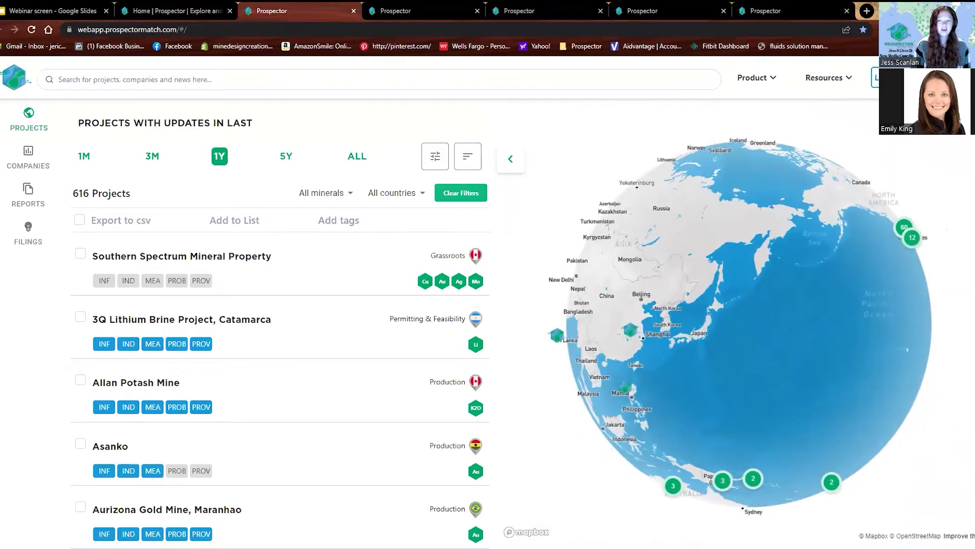
pyautogui.click(876, 77)
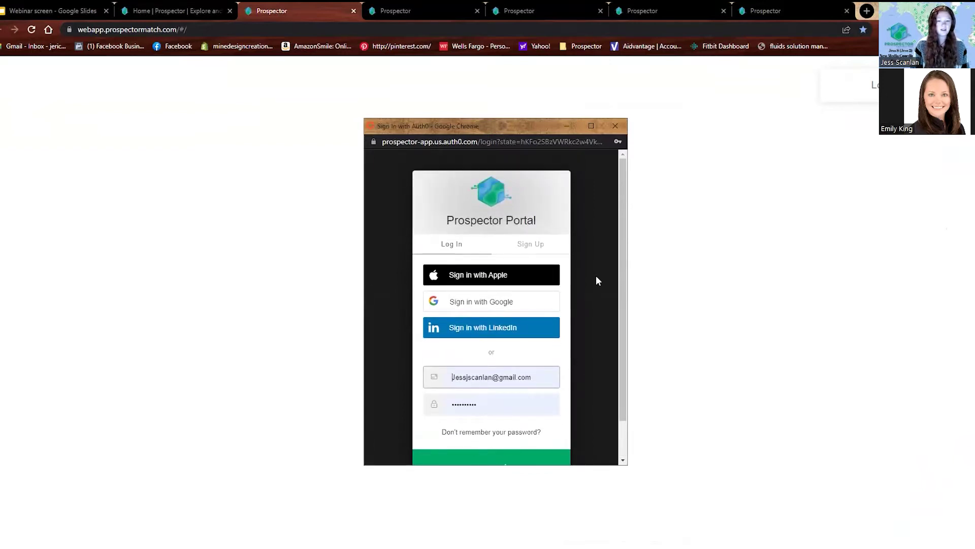
pyautogui.scroll(-1, 596, 276)
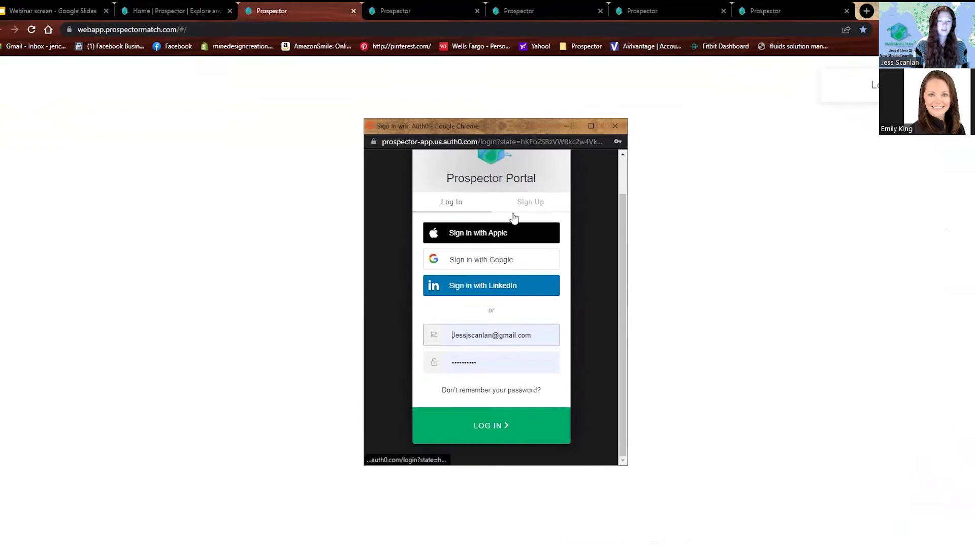
# - Look over the account sign-up form and its Apple, Google, LinkedIn and email options
pyautogui.click(541, 203)
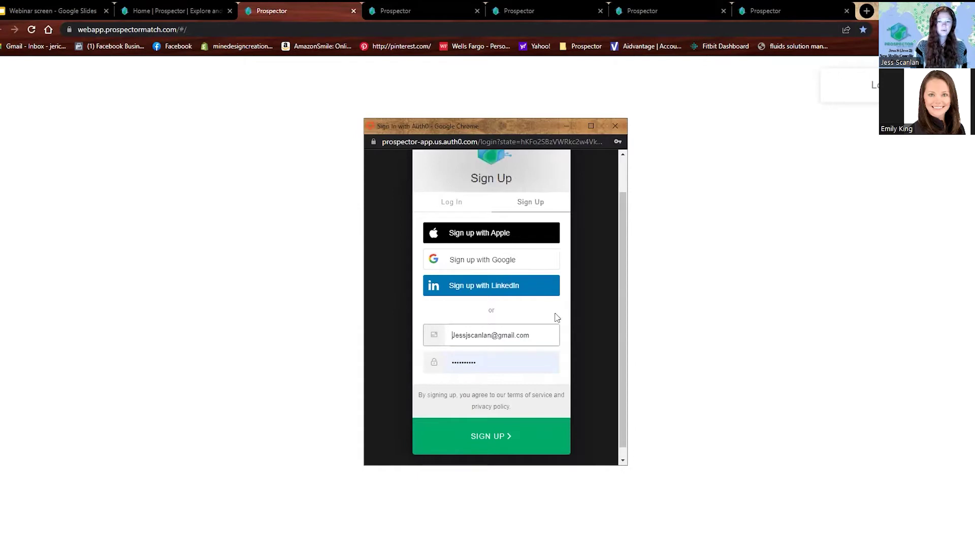
pyautogui.scroll(-1, 557, 318)
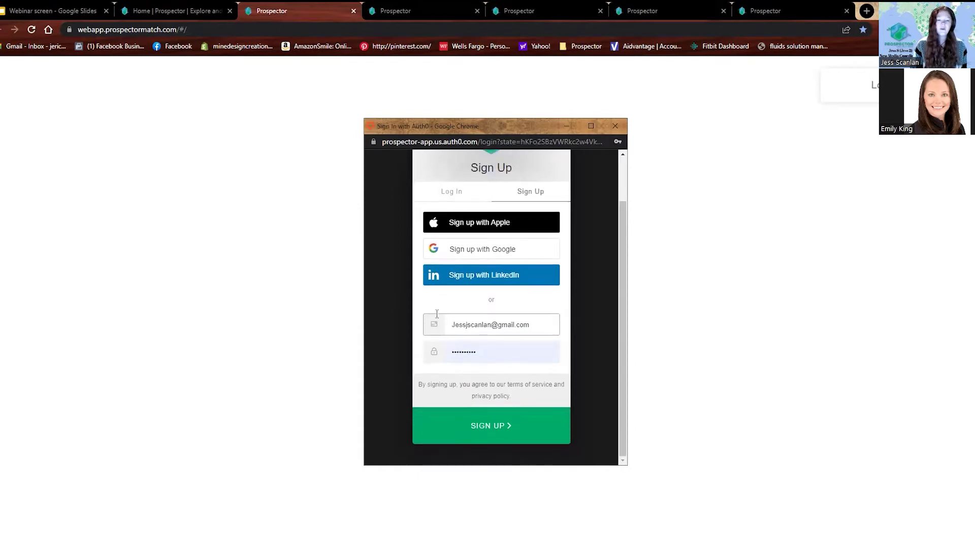
pyautogui.scroll(1, 503, 315)
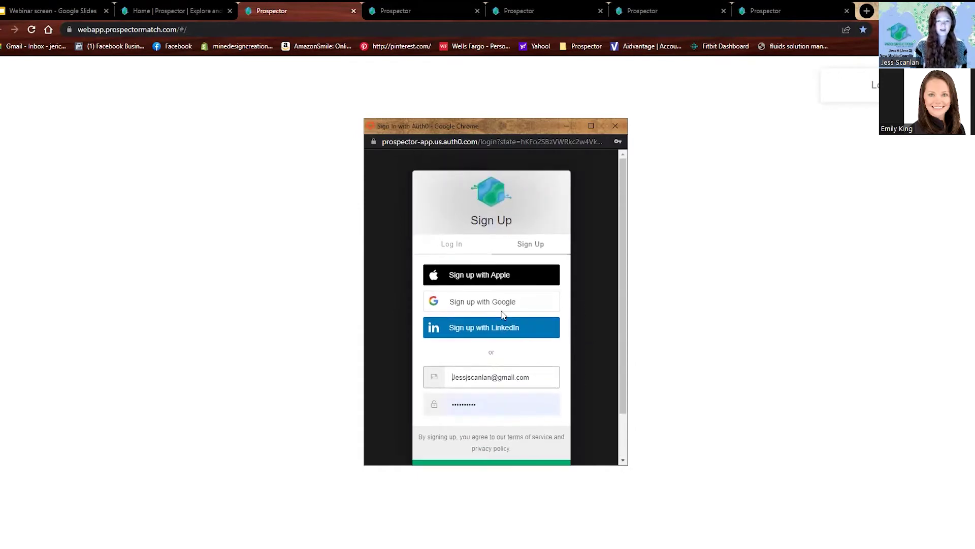
# - Return to the login form and log in with the prefilled account credentials
pyautogui.click(456, 243)
pyautogui.scroll(-1, 560, 322)
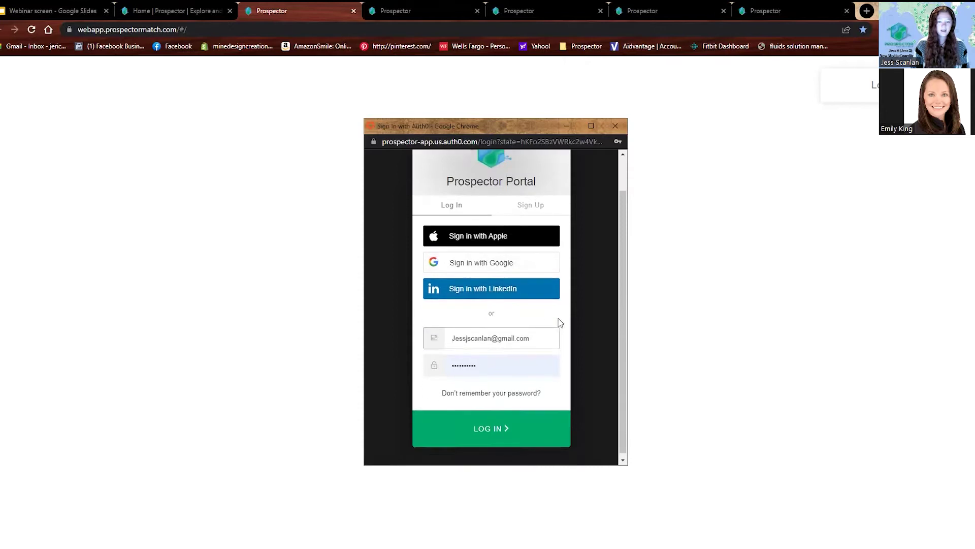
pyautogui.click(513, 441)
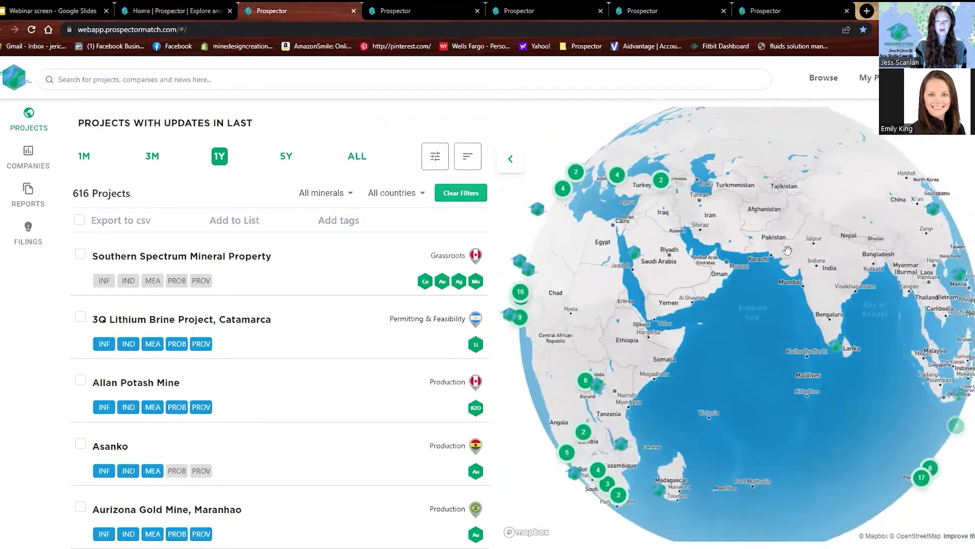
# - Examine the project clusters on the globe, going from the Pacific across Asia and the Middle East to Africa
pyautogui.moveTo(941, 270); pyautogui.dragTo(771, 331)
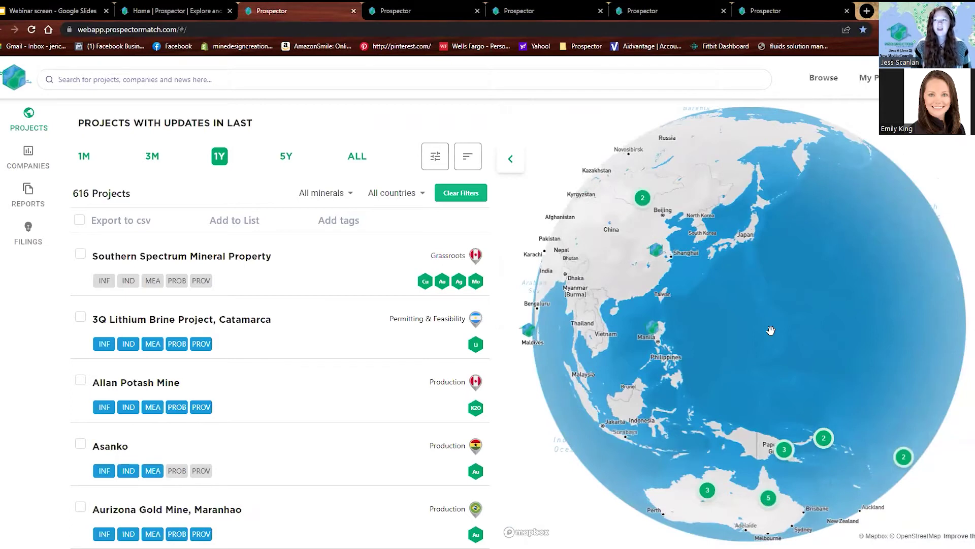
pyautogui.moveTo(771, 330); pyautogui.dragTo(858, 356)
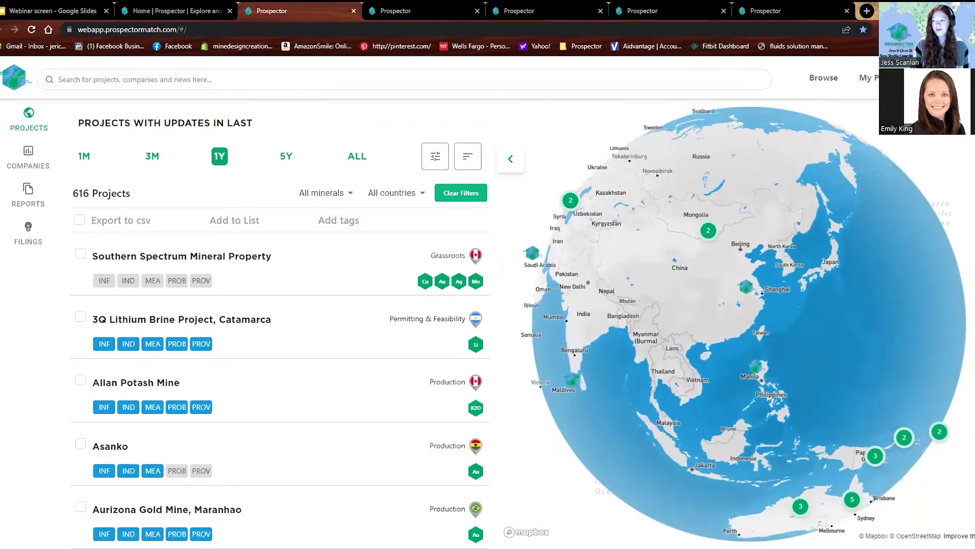
pyautogui.moveTo(844, 238); pyautogui.dragTo(909, 244)
pyautogui.moveTo(721, 235); pyautogui.dragTo(790, 235)
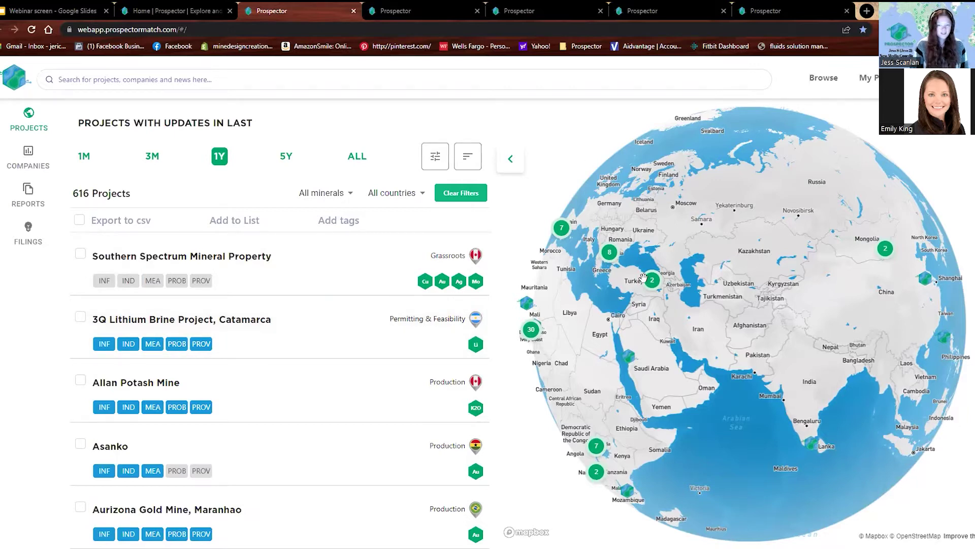
pyautogui.scroll(2, 641, 280)
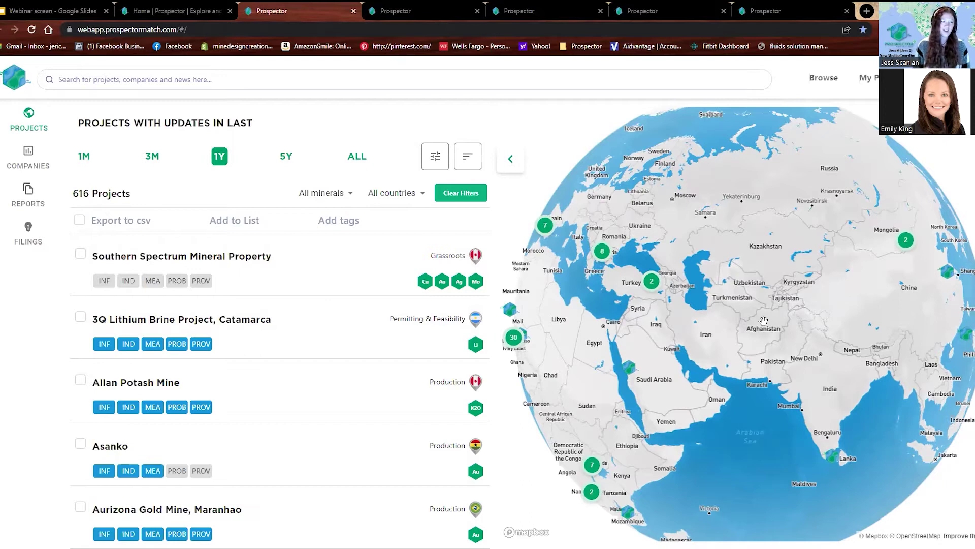
pyautogui.moveTo(759, 308); pyautogui.dragTo(940, 285)
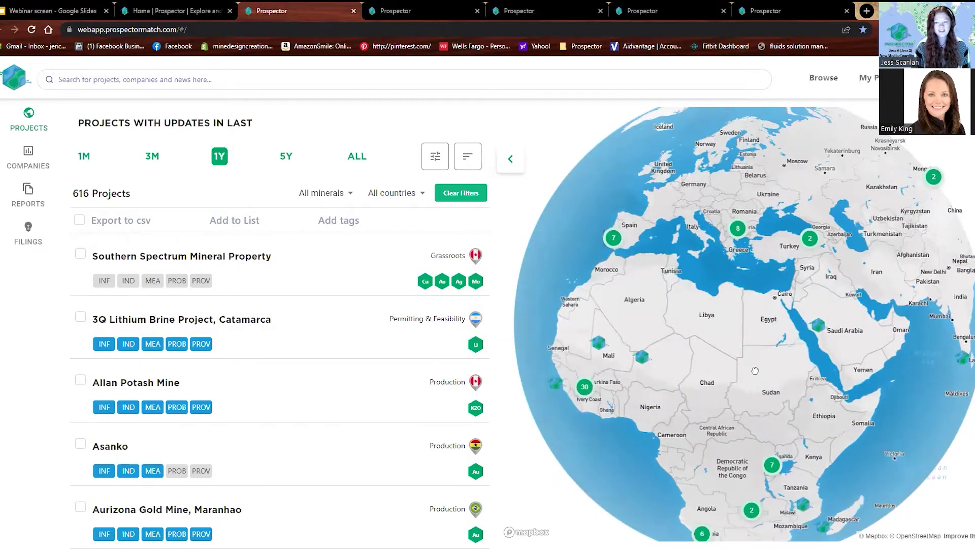
pyautogui.scroll(-3, 582, 256)
pyautogui.moveTo(833, 325); pyautogui.dragTo(803, 239)
pyautogui.moveTo(675, 335); pyautogui.dragTo(733, 311)
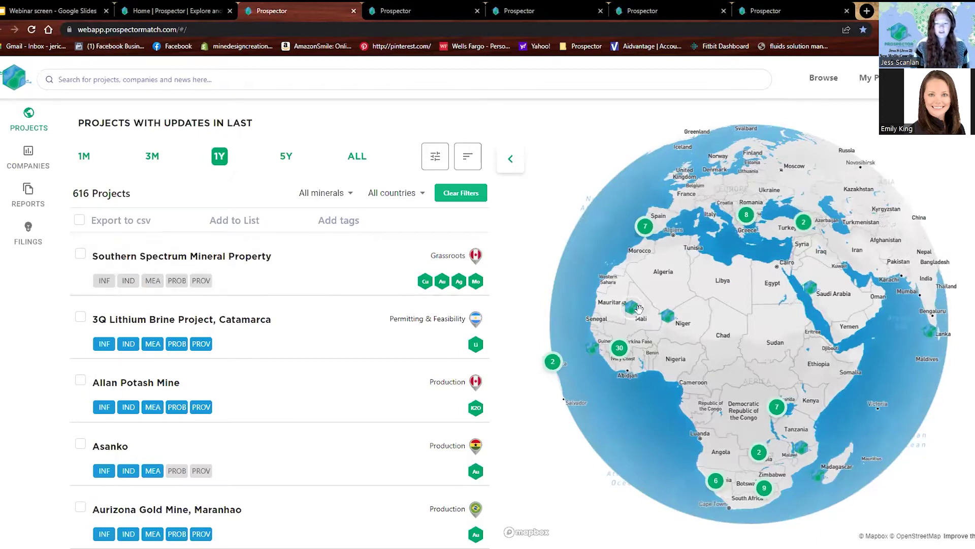
pyautogui.moveTo(641, 315)
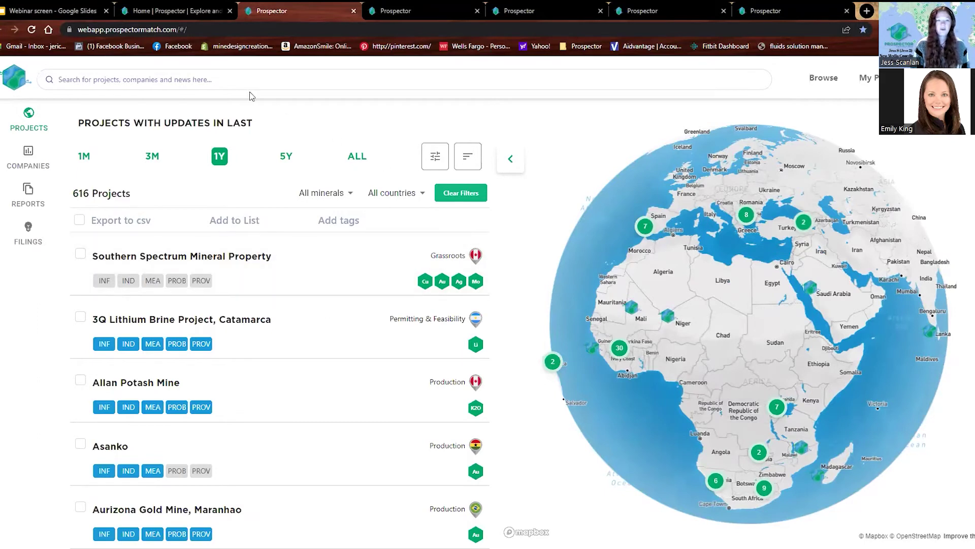
# - Search for "Detour" and open the Detour Lake Gold Operation, ON project
pyautogui.click(236, 78)
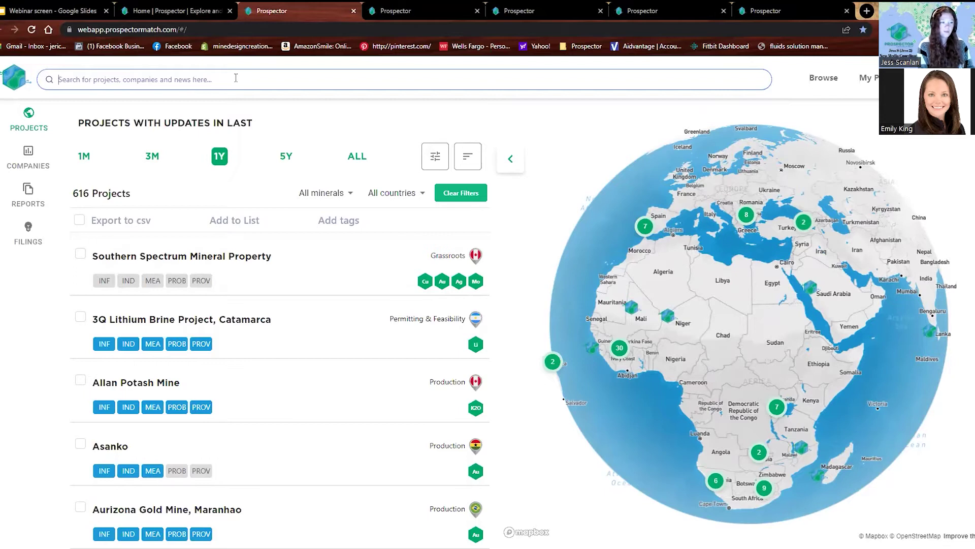
pyautogui.write('Detou')
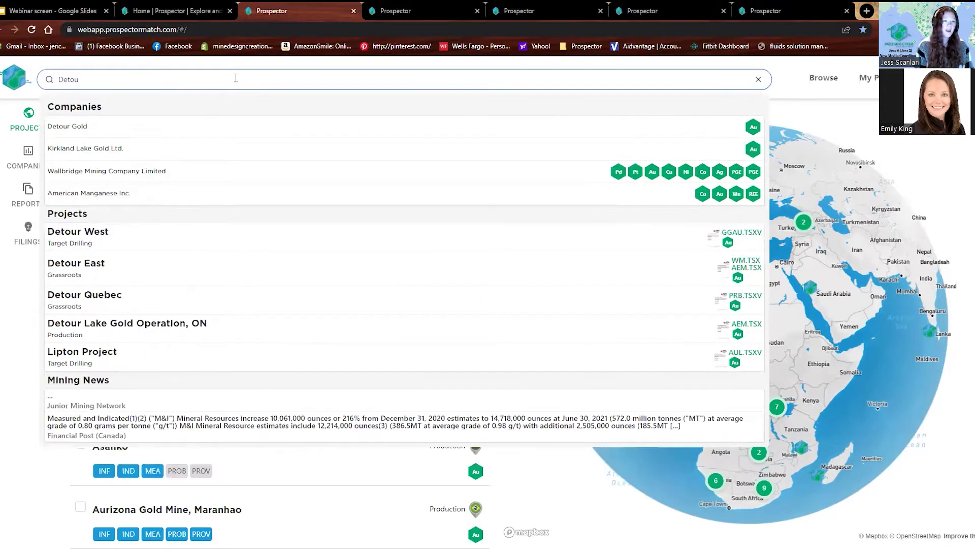
pyautogui.write('r')
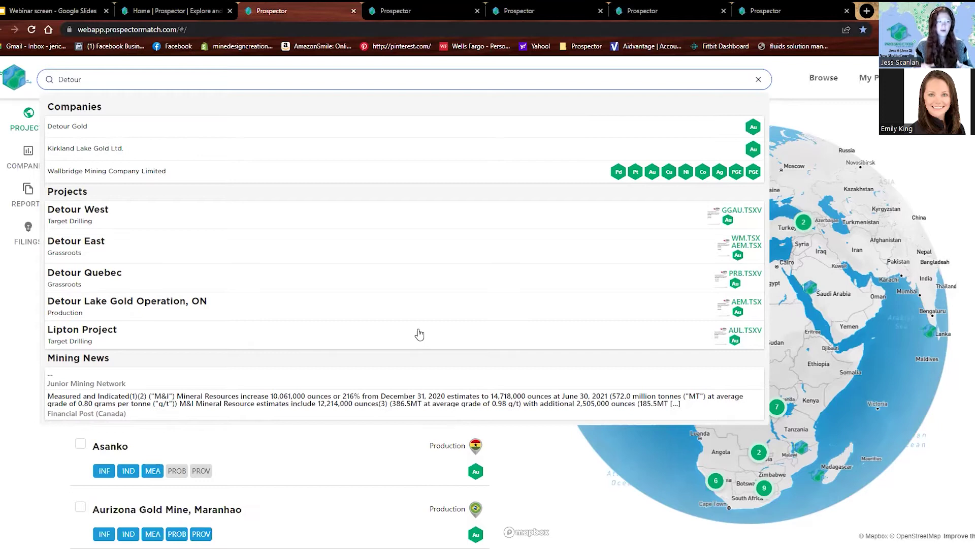
pyautogui.click(176, 310)
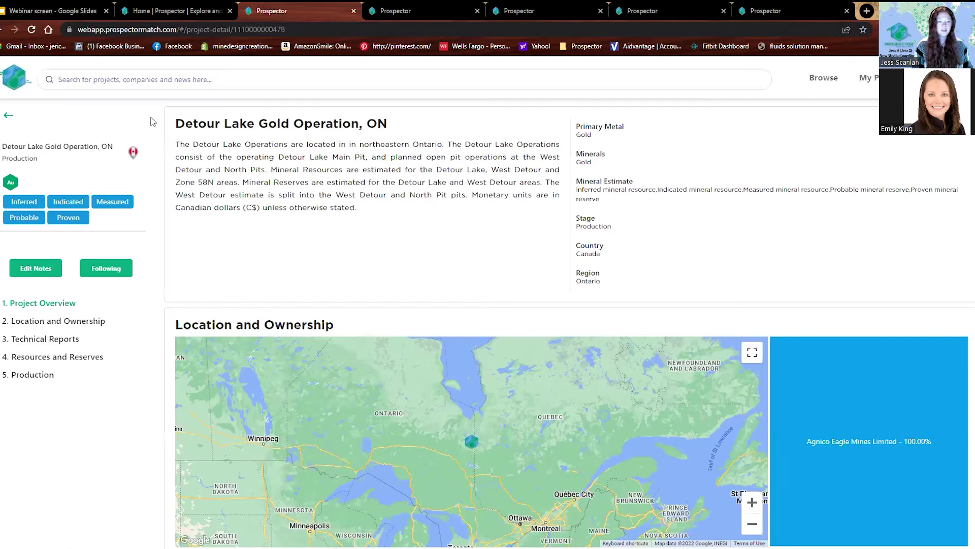
# - Return to the project browser and examine the project clusters on the map across North, Central and South America
pyautogui.click(18, 79)
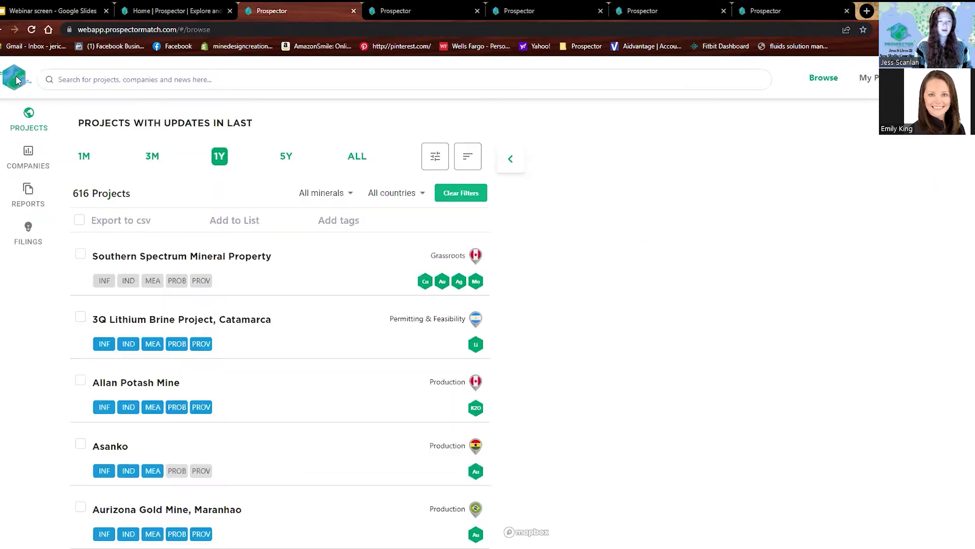
pyautogui.scroll(3, 667, 336)
pyautogui.scroll(3, 872, 371)
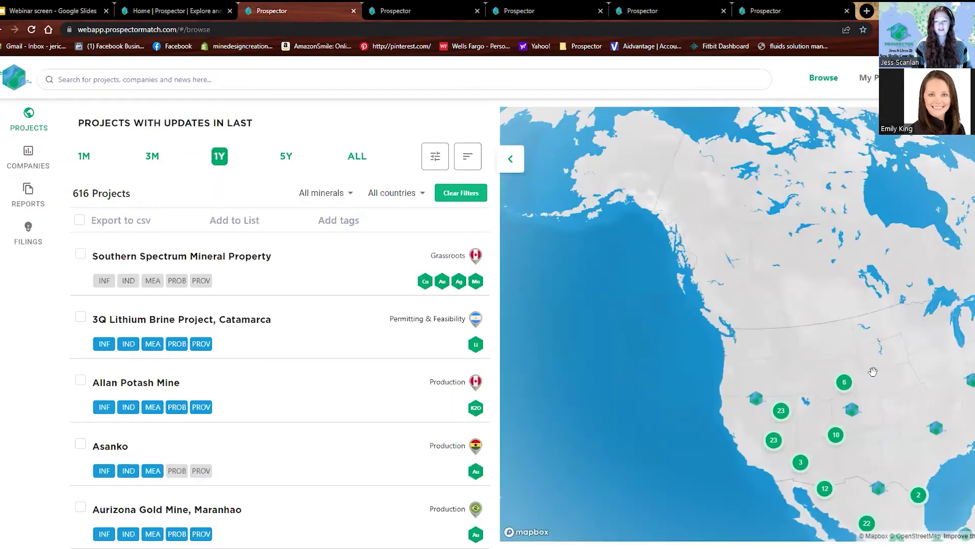
pyautogui.scroll(-5, 783, 331)
pyautogui.scroll(5, 815, 318)
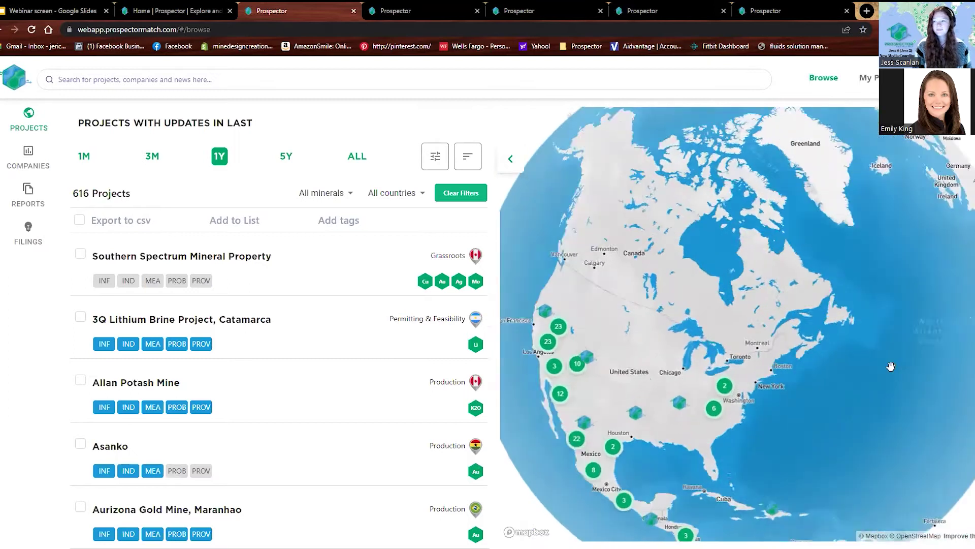
pyautogui.scroll(-3, 815, 317)
pyautogui.moveTo(792, 508); pyautogui.dragTo(822, 265)
pyautogui.scroll(3, 731, 283)
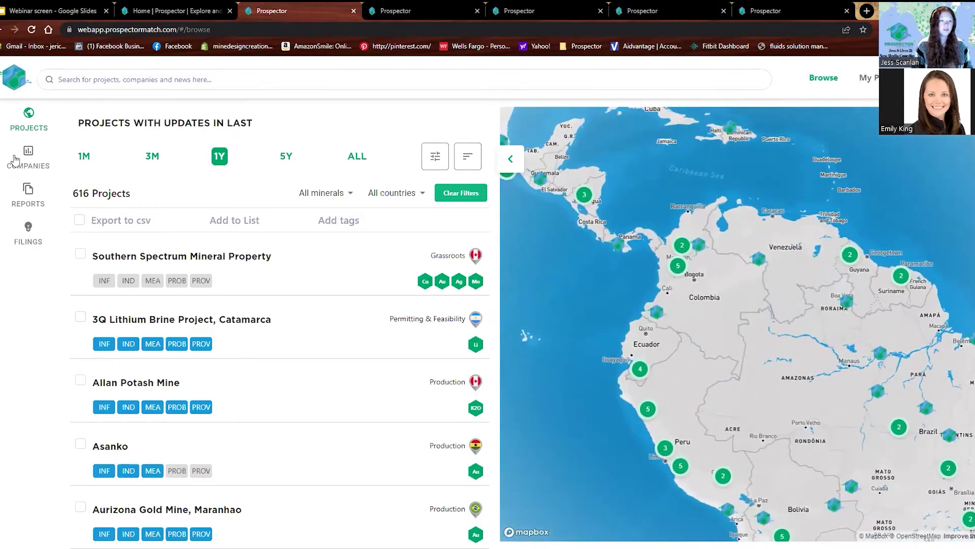
# - View the list of companies and return to the projects list
pyautogui.click(52, 143)
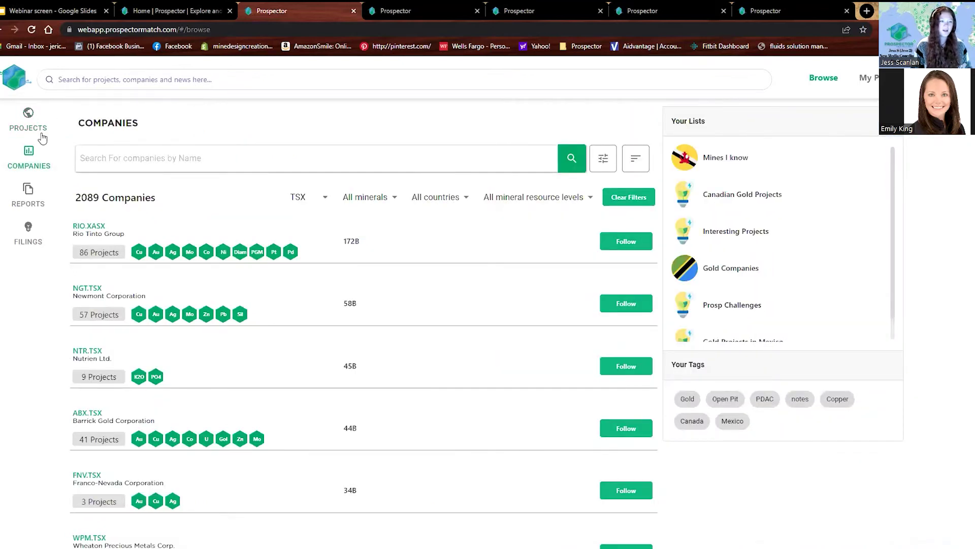
pyautogui.click(33, 121)
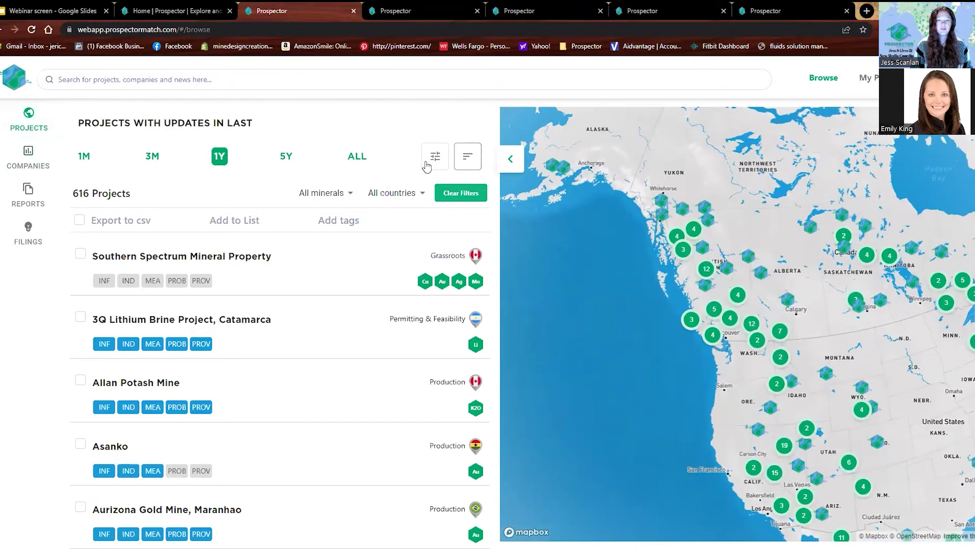
# - Open the advanced project search and filter the projects by the country Canada
pyautogui.click(437, 157)
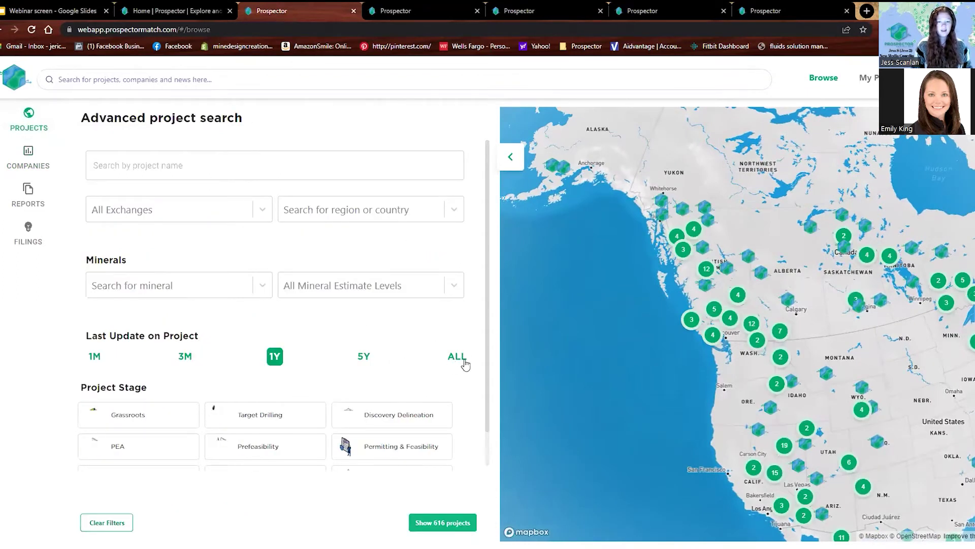
pyautogui.click(371, 221)
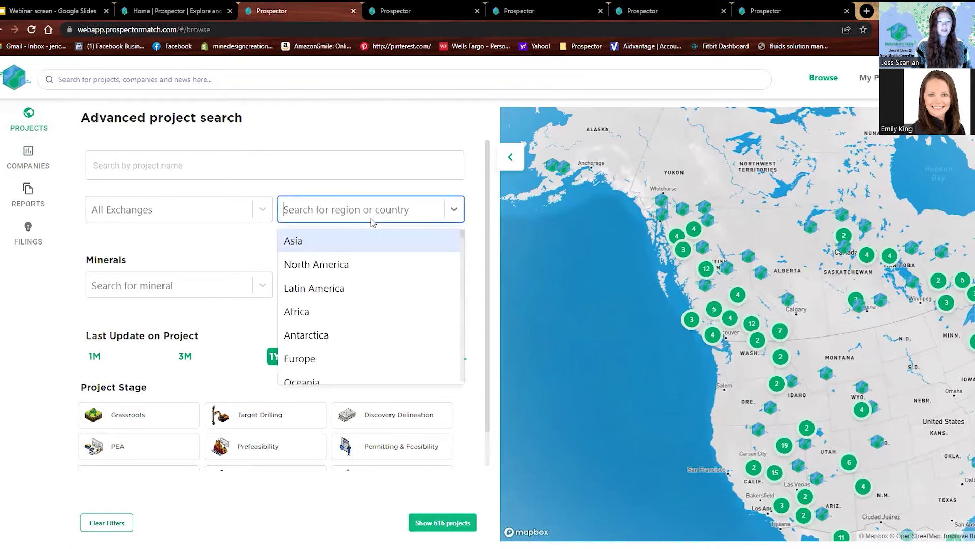
pyautogui.write('can')
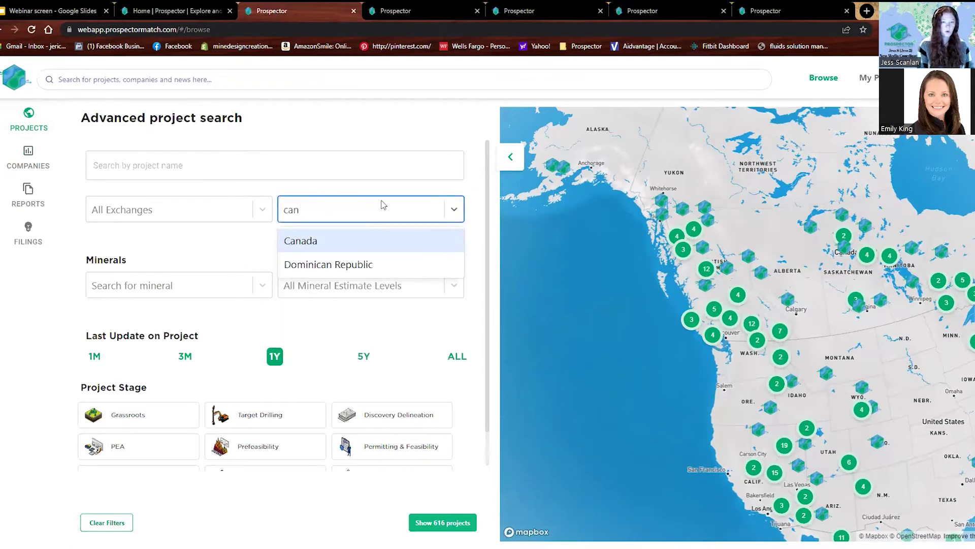
pyautogui.click(305, 241)
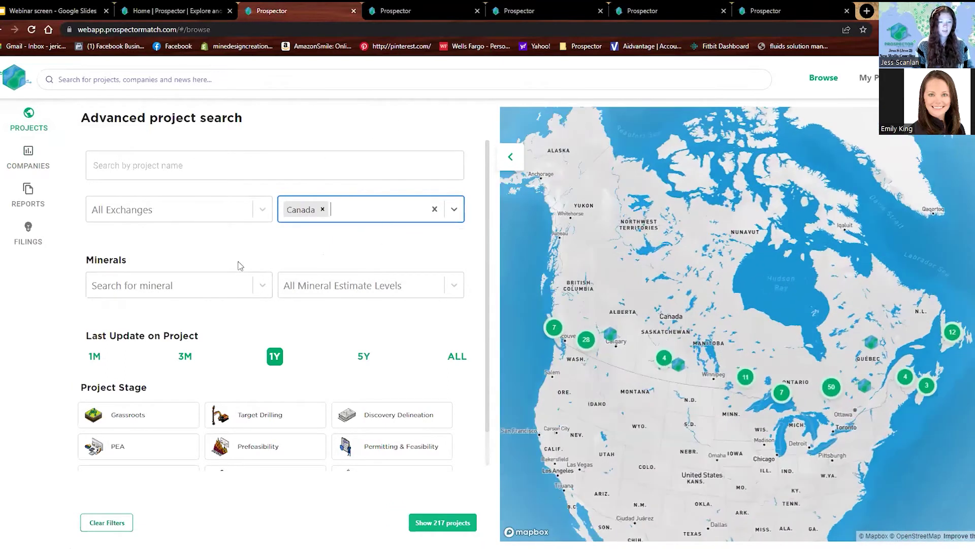
# - Filter the advanced project search by the mineral Gold and set the last project update to ALL
pyautogui.click(270, 286)
pyautogui.scroll(-4, 233, 330)
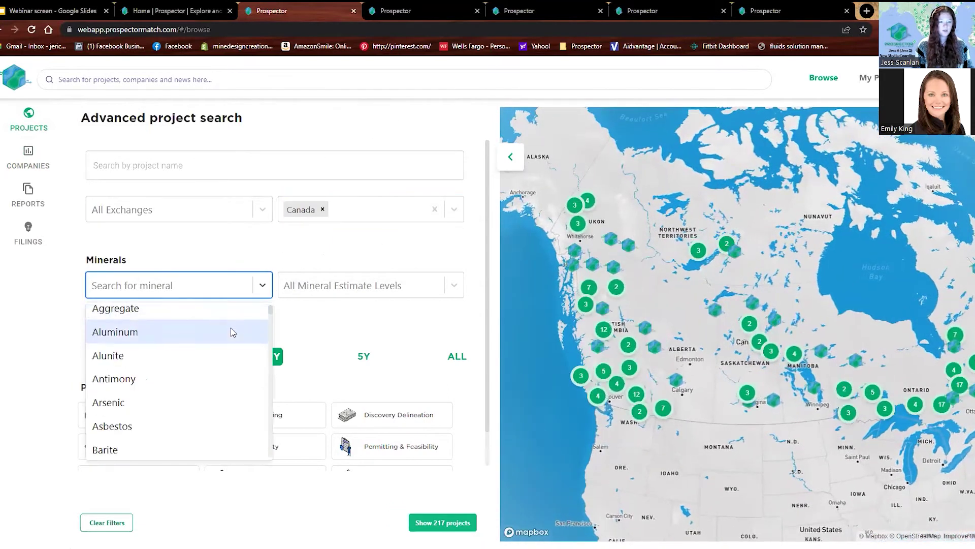
pyautogui.scroll(-9, 232, 331)
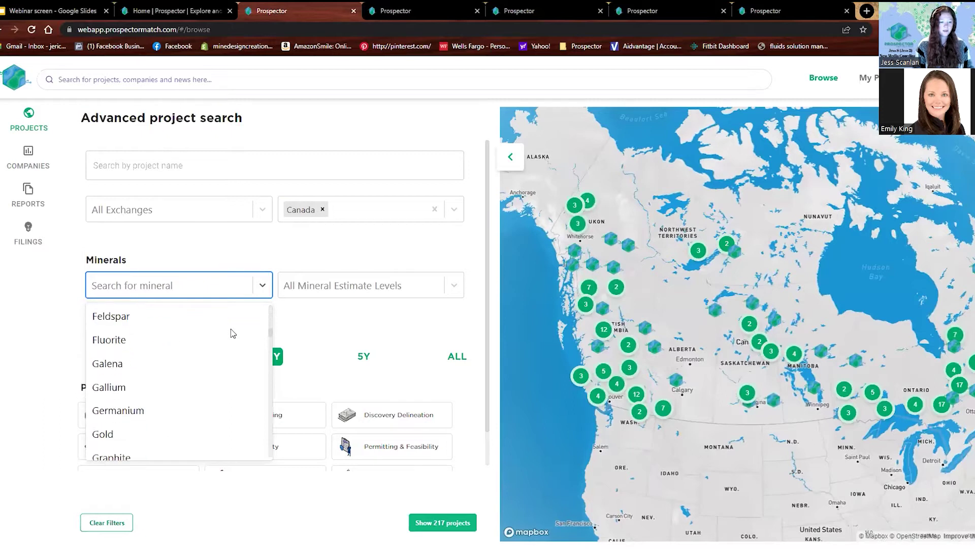
pyautogui.click(135, 381)
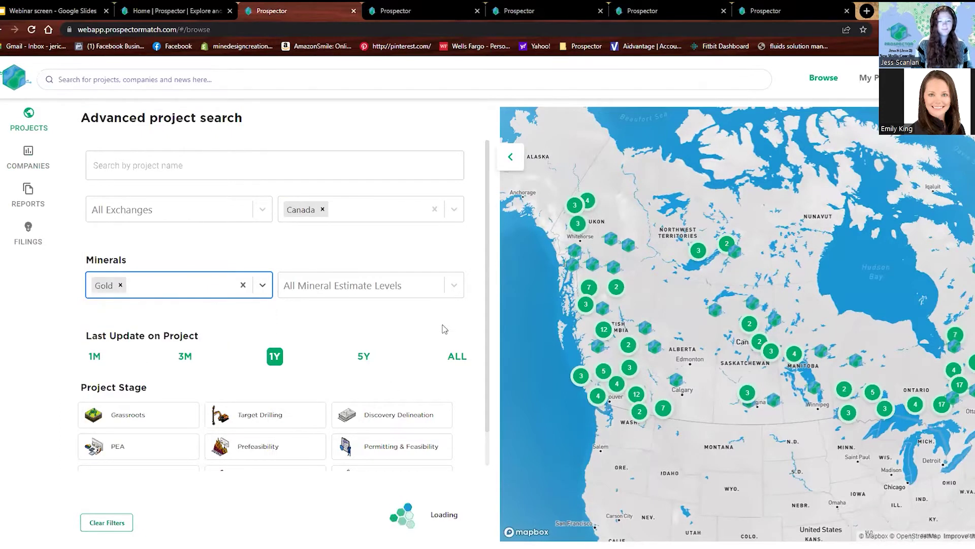
pyautogui.scroll(-1, 477, 285)
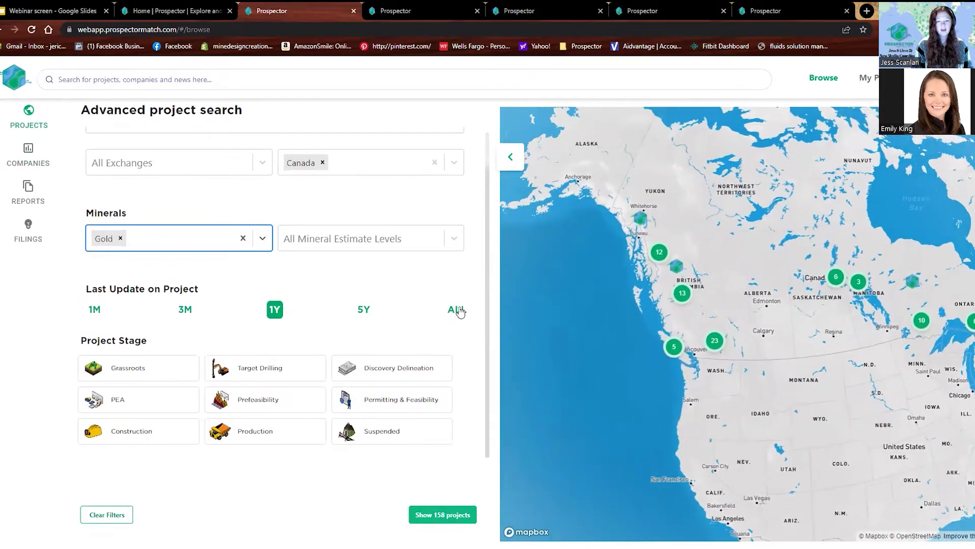
pyautogui.click(459, 309)
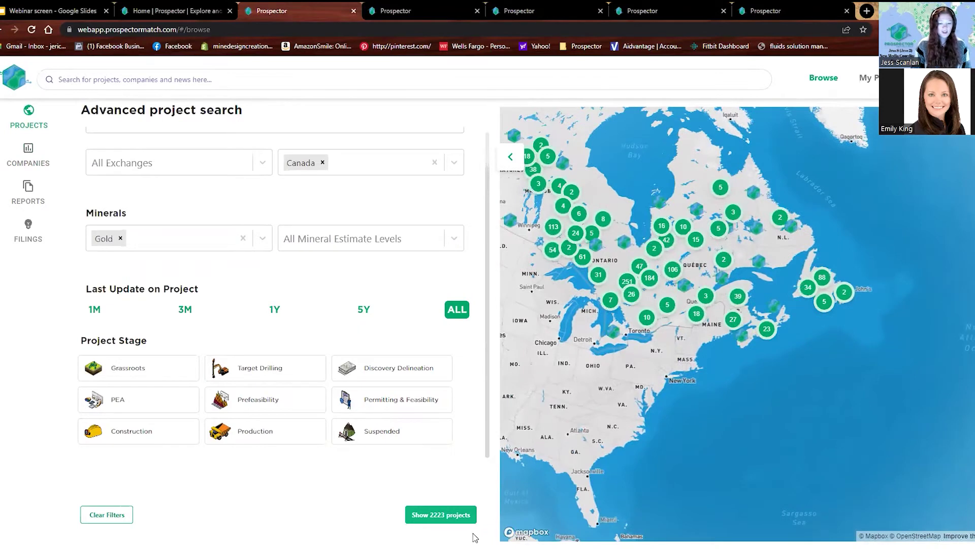
pyautogui.moveTo(698, 250); pyautogui.dragTo(864, 320)
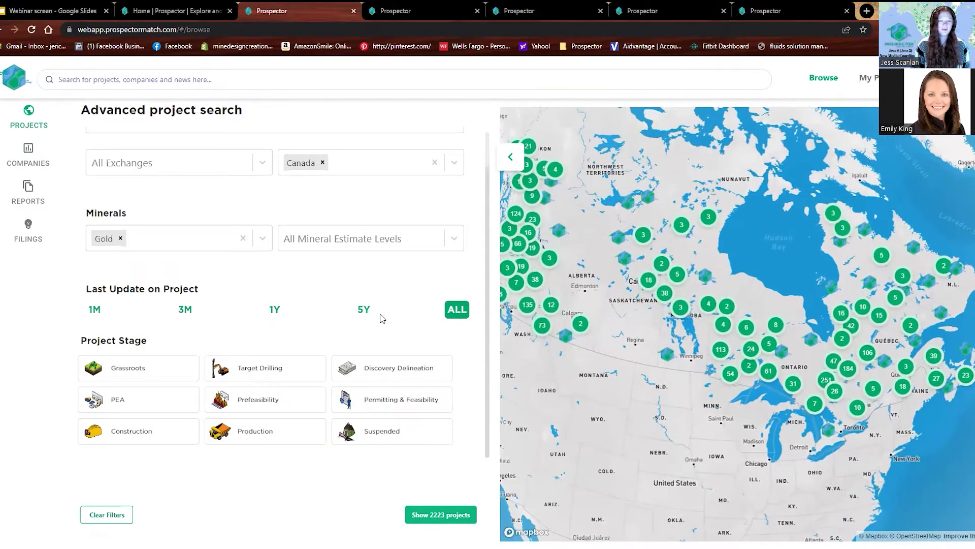
# - Restrict the search to the Production and Construction project stages and show the matching projects
pyautogui.click(287, 437)
pyautogui.click(168, 436)
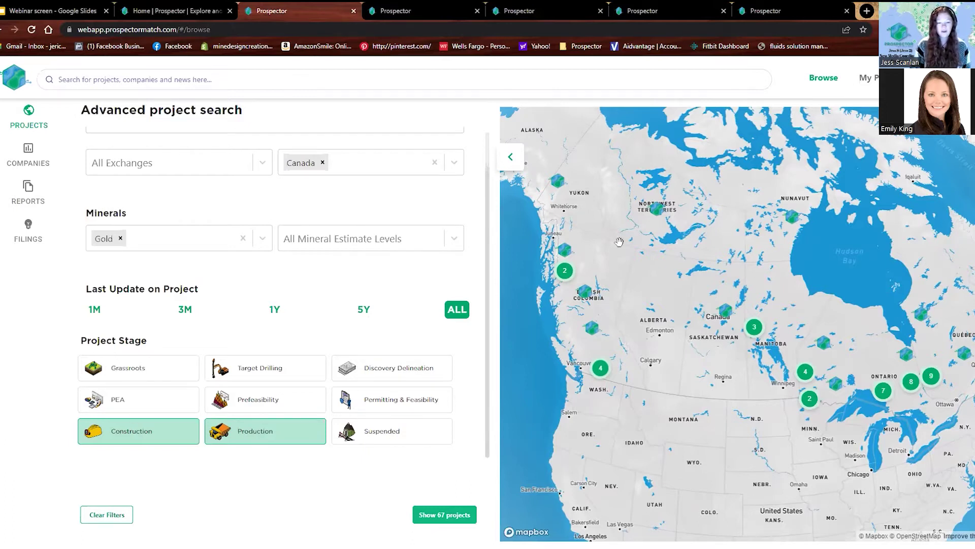
pyautogui.click(451, 522)
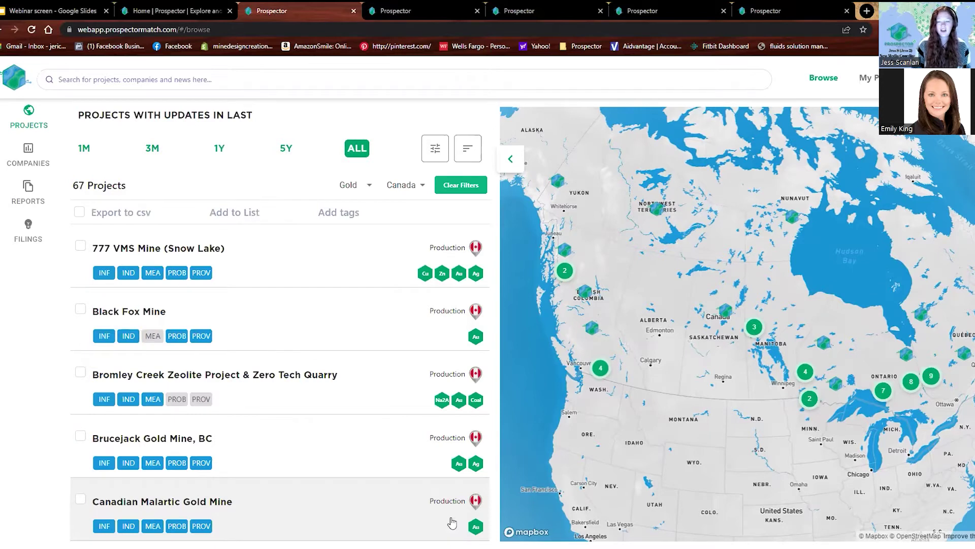
# - Examine the filtered projects on the map of Canada, including the NICO, Mount Polley and 777 VMS Mine summaries and the Manitoba cluster
pyautogui.scroll(2, 792, 305)
pyautogui.scroll(-2, 796, 309)
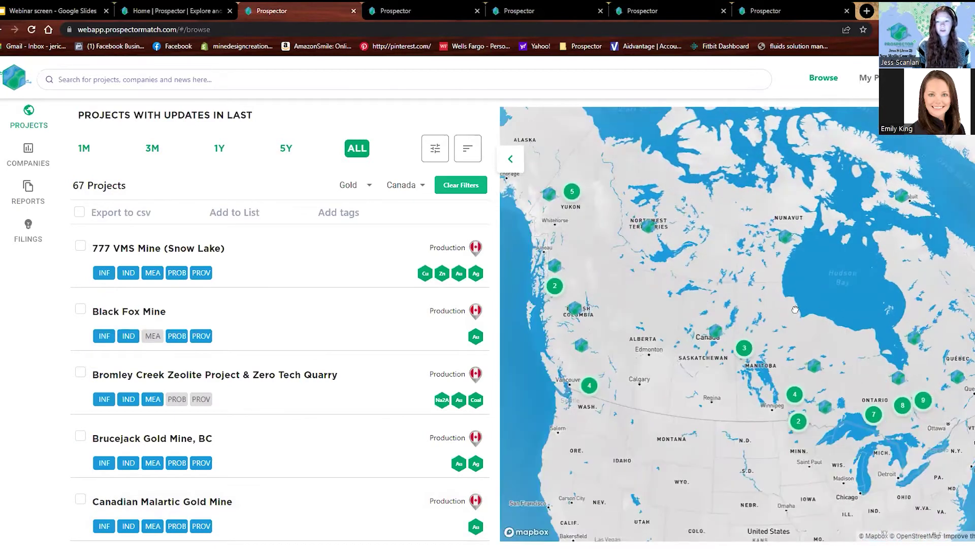
pyautogui.scroll(1, 681, 254)
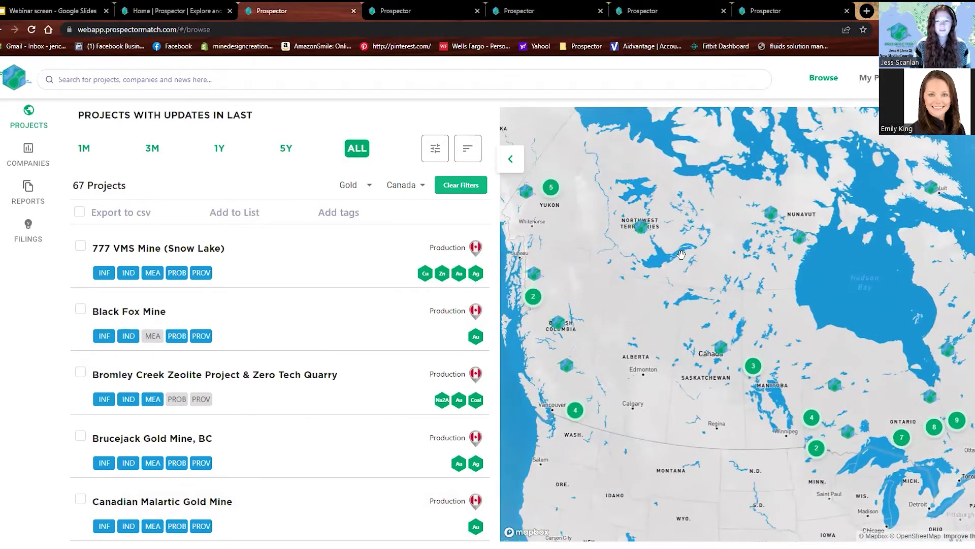
pyautogui.moveTo(704, 226); pyautogui.dragTo(718, 243)
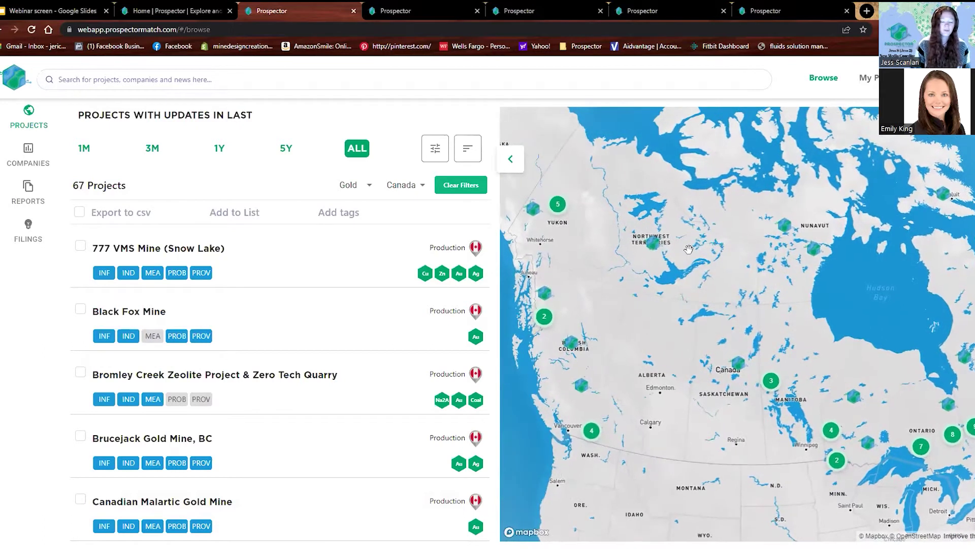
pyautogui.click(650, 243)
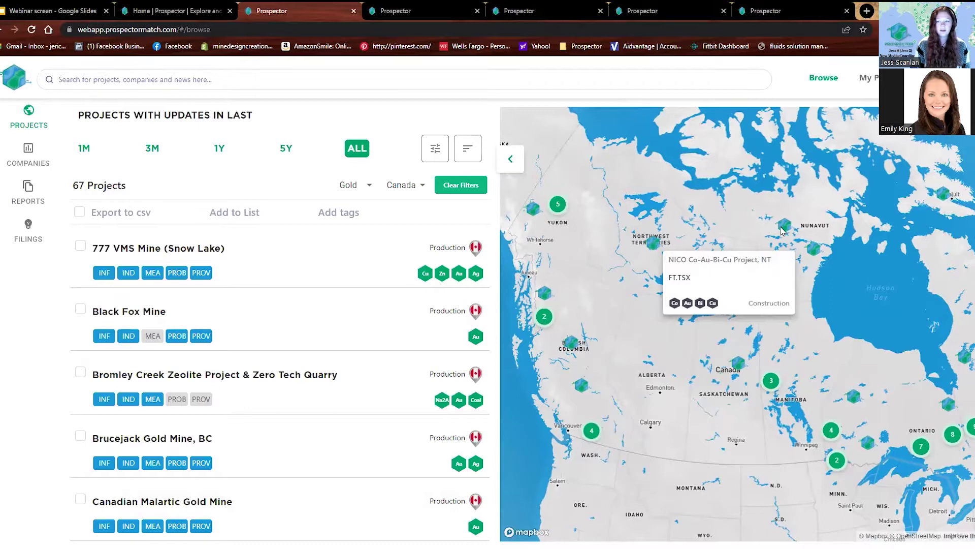
pyautogui.moveTo(582, 386)
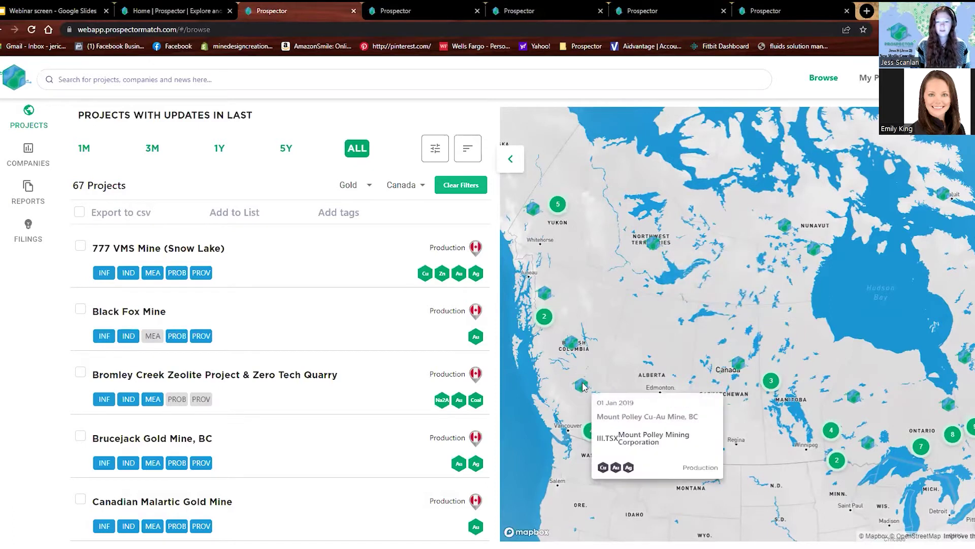
pyautogui.moveTo(765, 387); pyautogui.dragTo(727, 304)
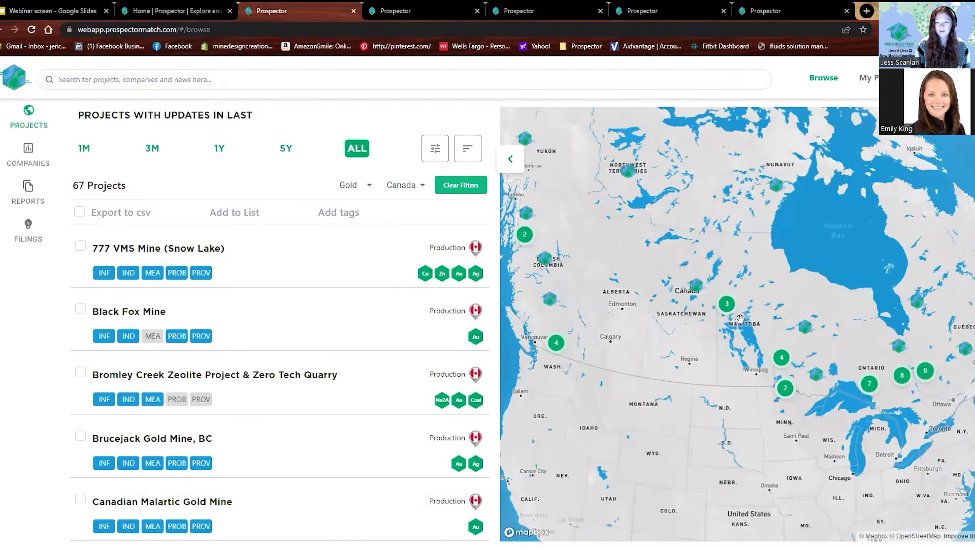
pyautogui.click(727, 304)
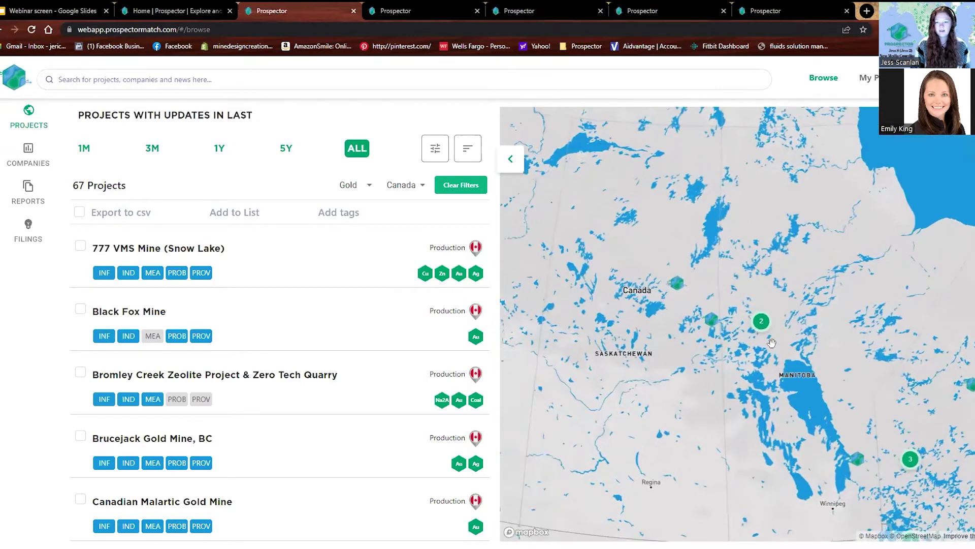
pyautogui.moveTo(712, 325)
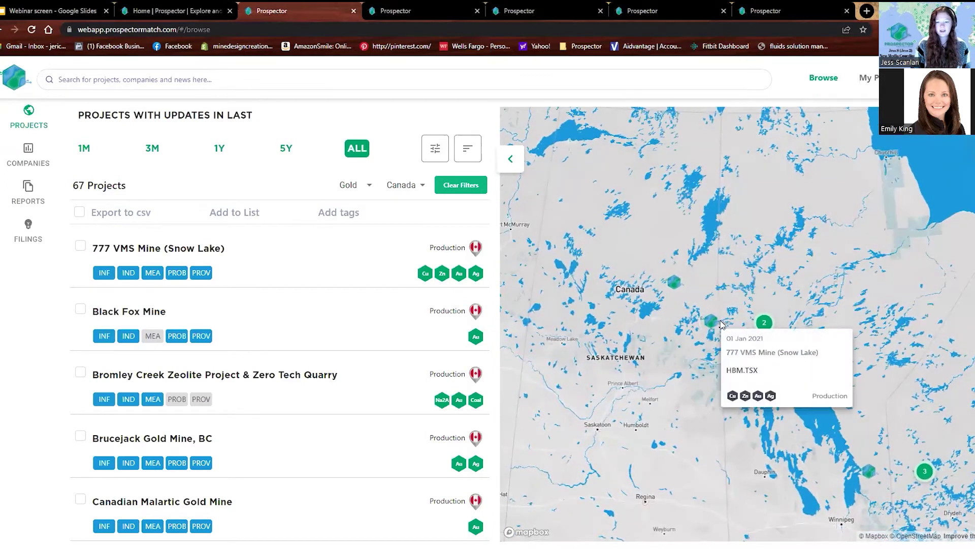
pyautogui.scroll(-5, 793, 315)
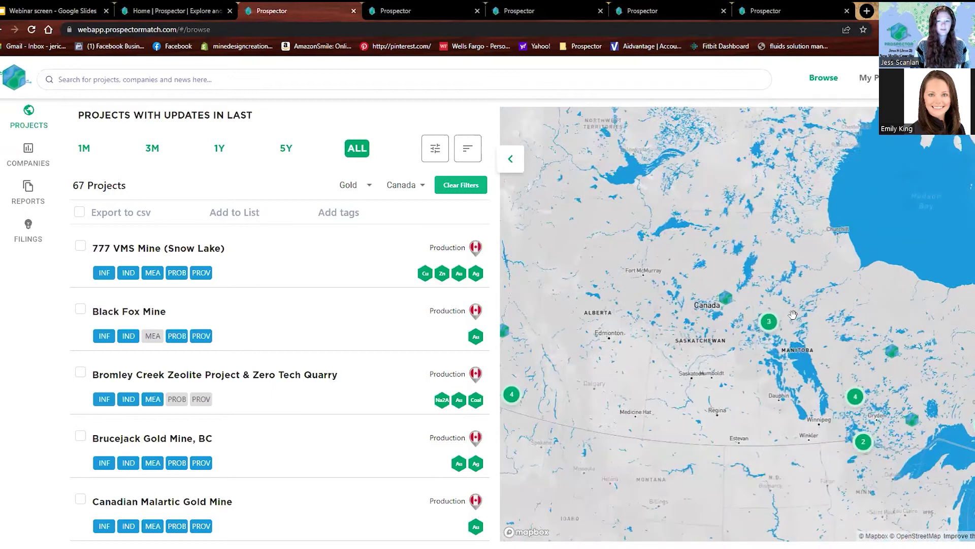
pyautogui.scroll(-3, 928, 326)
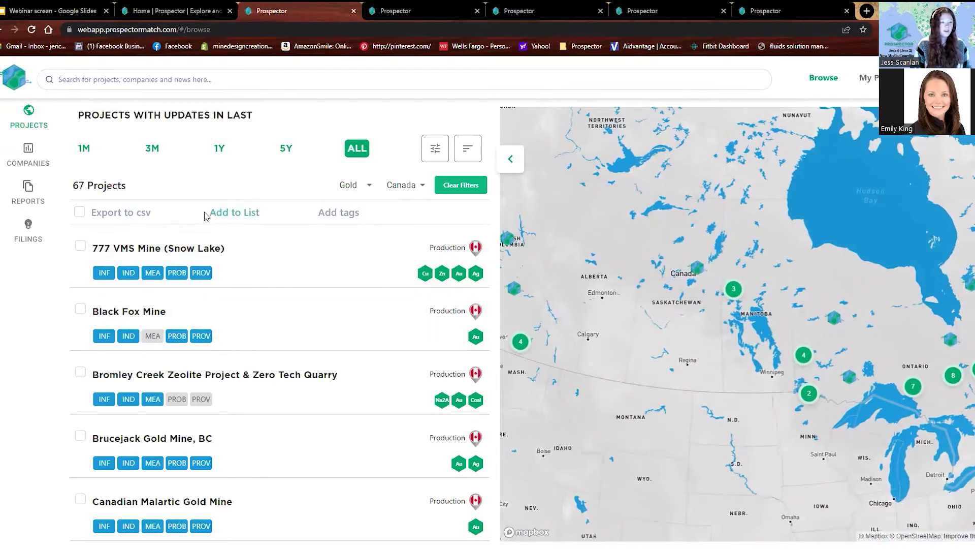
# - Select all loaded projects in the results and add them to the Canadian Gold Projects list
pyautogui.scroll(-10, 296, 293)
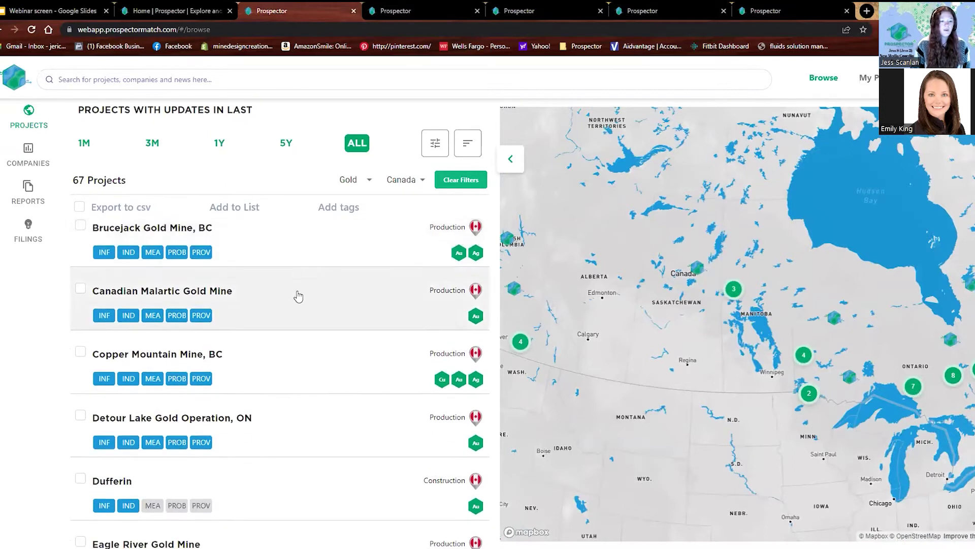
pyautogui.scroll(12, 331, 374)
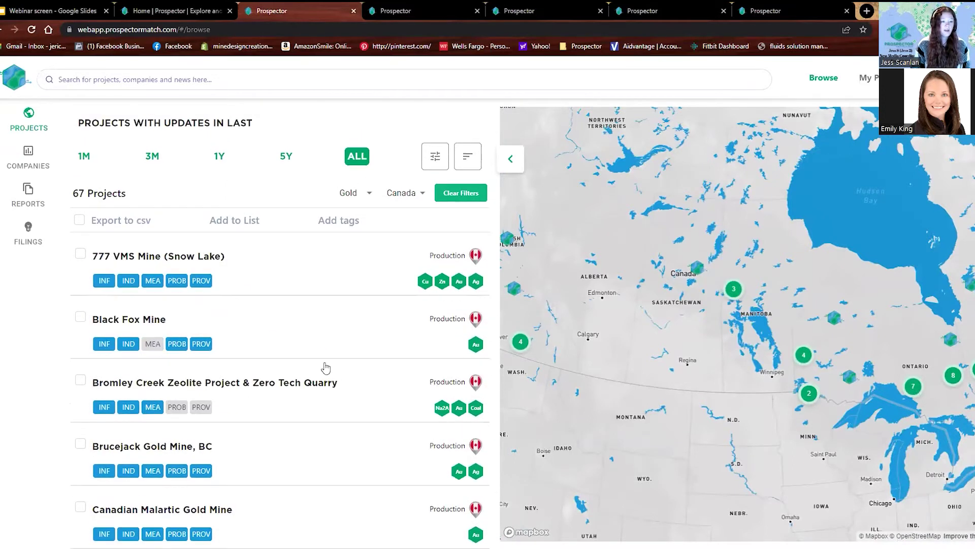
pyautogui.click(80, 220)
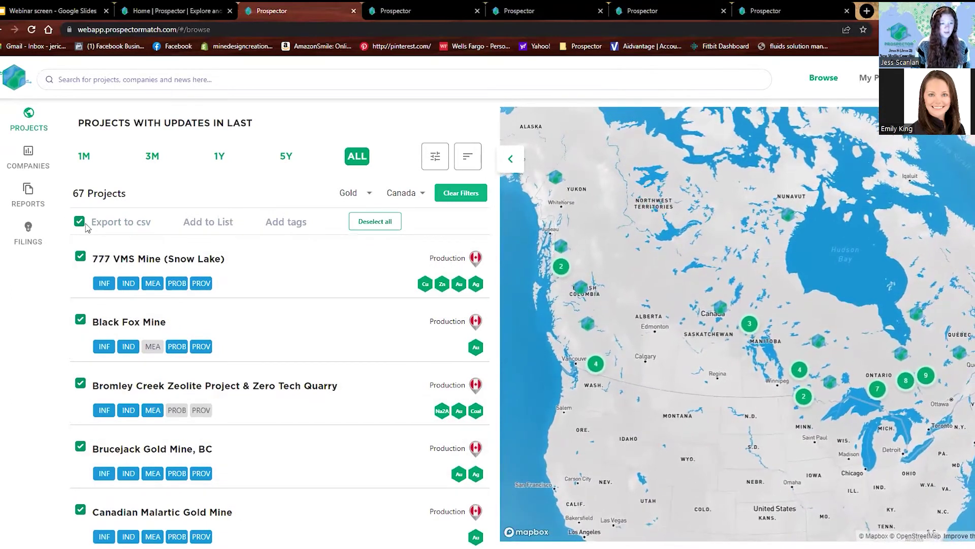
pyautogui.click(208, 221)
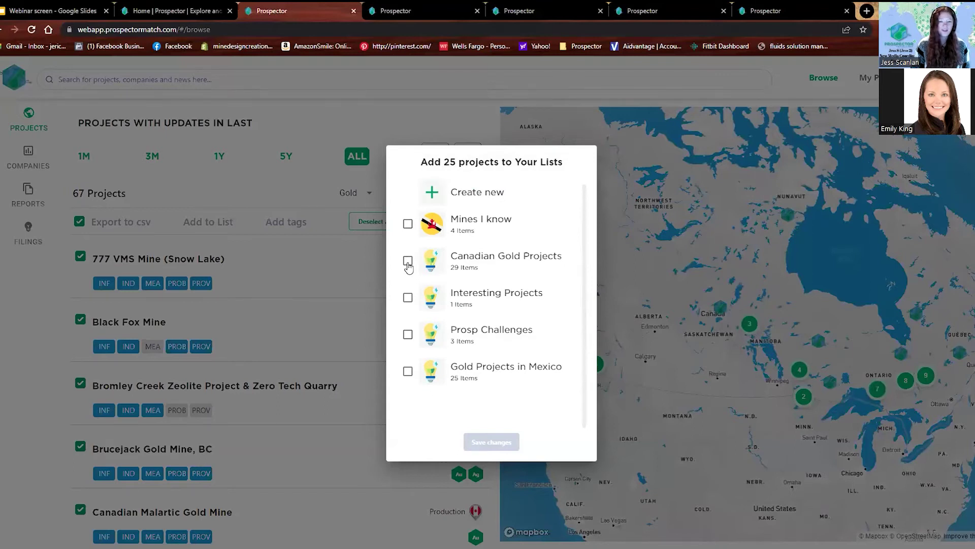
pyautogui.click(408, 261)
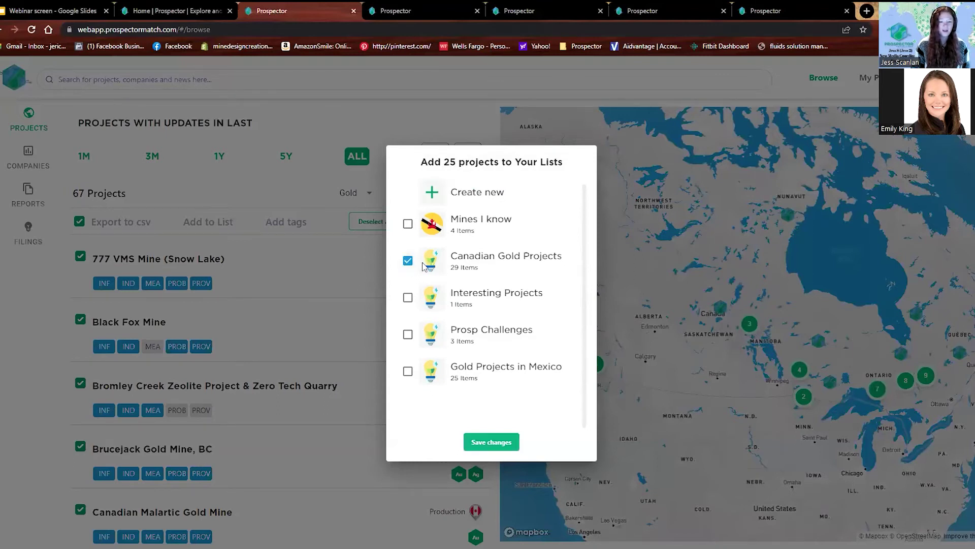
pyautogui.click(491, 442)
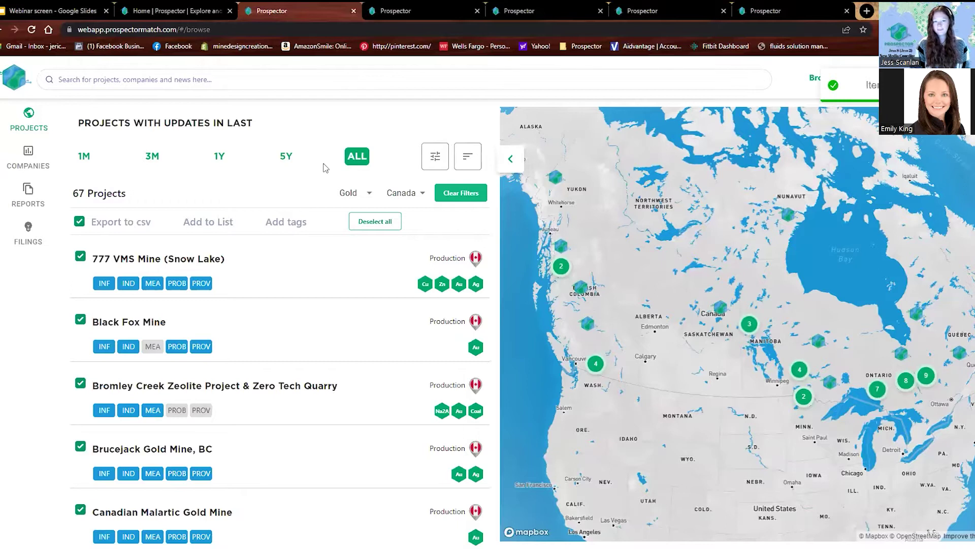
# - Apply the existing tags Gold and Canada and a new tag "Beaver Creek" to the selected projects
pyautogui.click(297, 222)
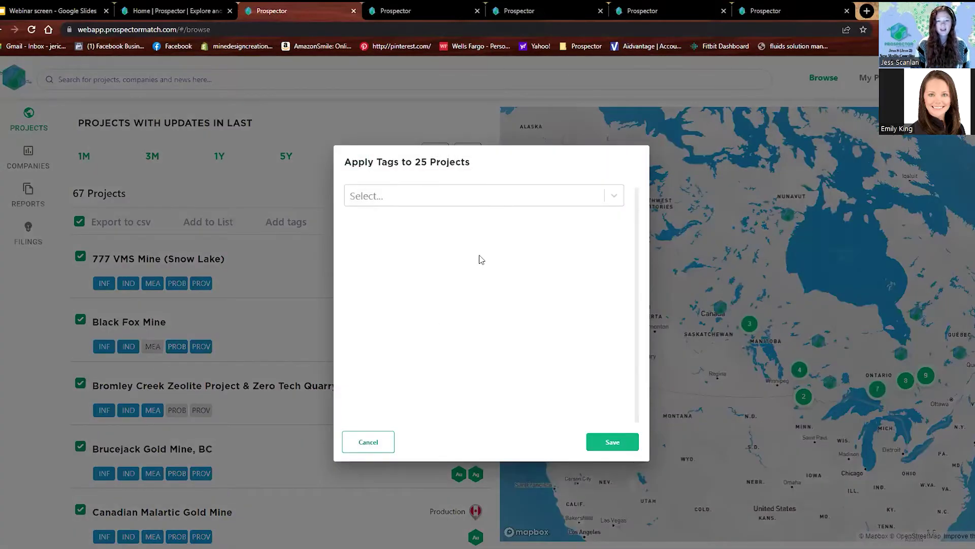
pyautogui.click(533, 196)
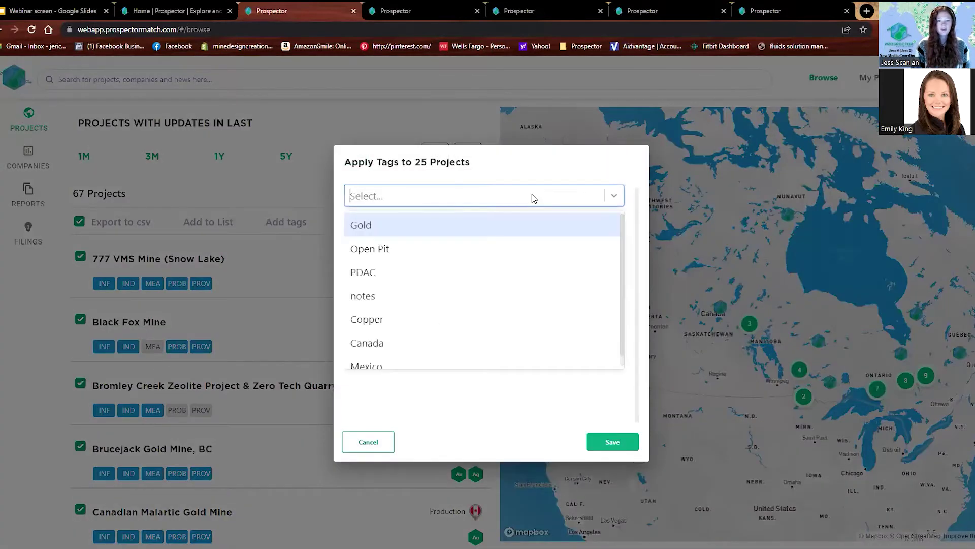
pyautogui.click(376, 226)
pyautogui.write('Ca')
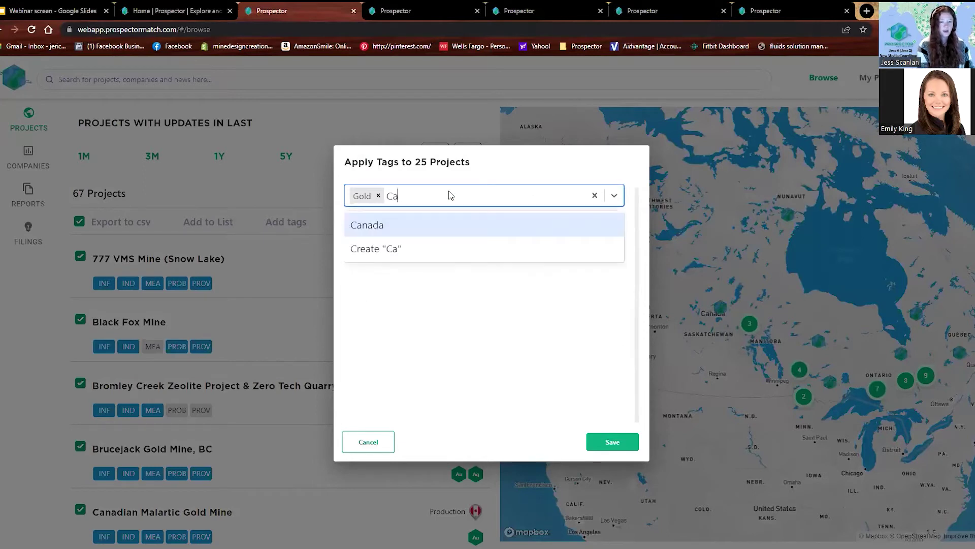
pyautogui.click(392, 226)
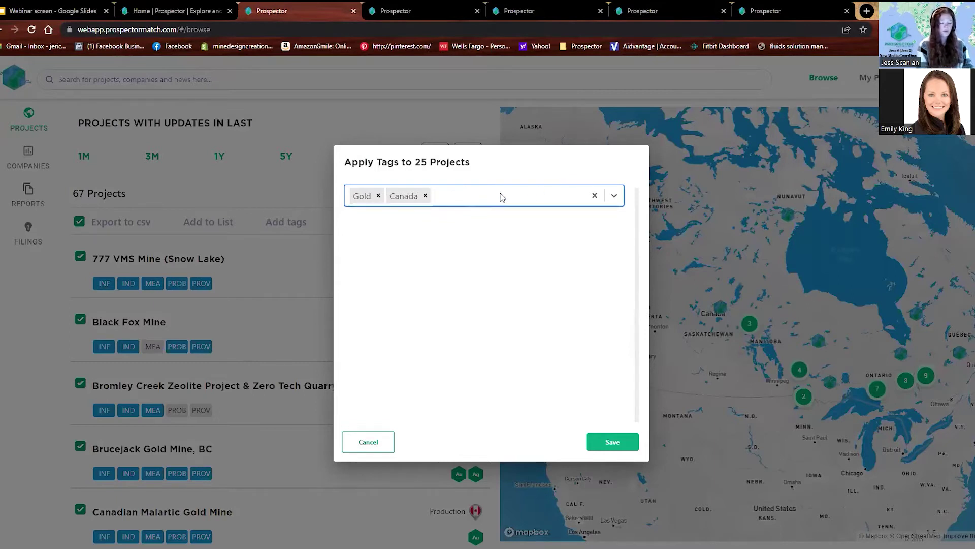
pyautogui.write('Beaver ')
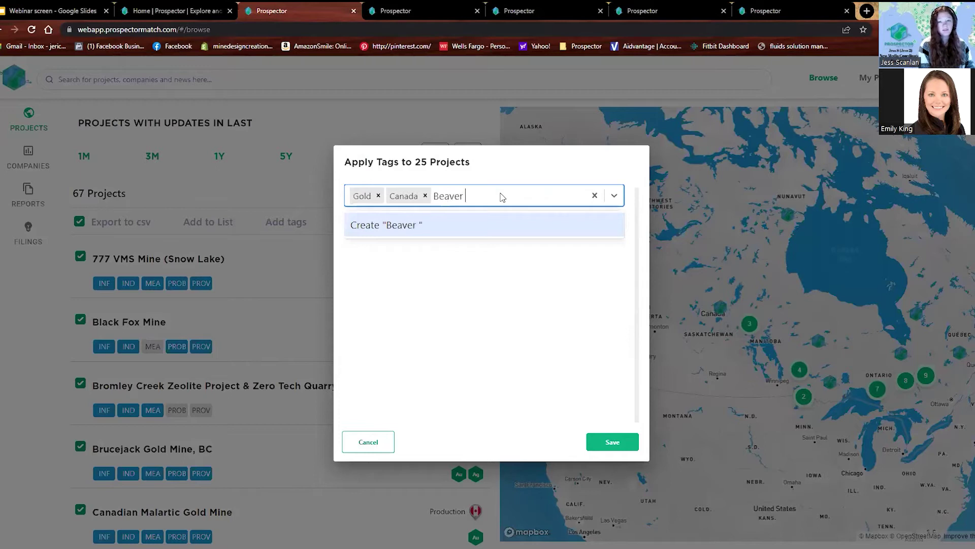
pyautogui.write('Creek')
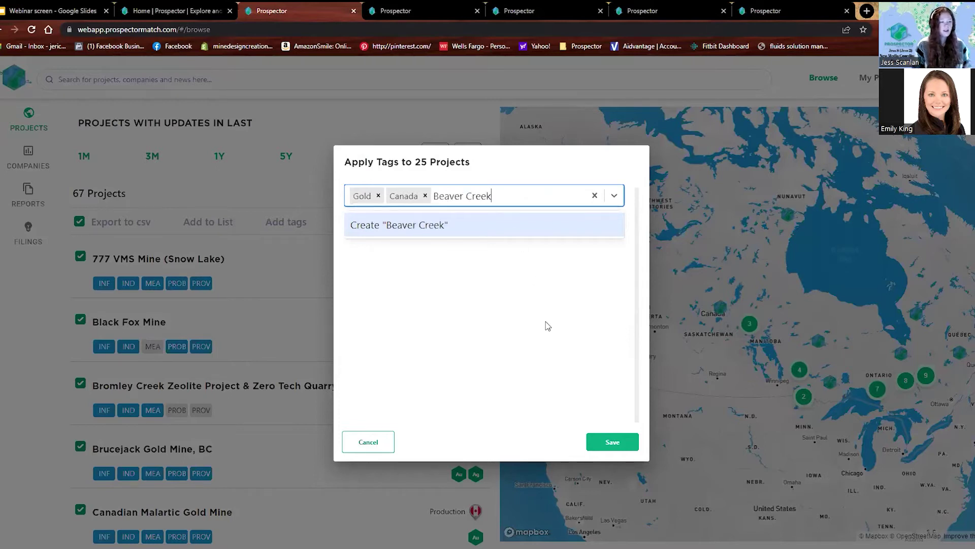
pyautogui.click(412, 224)
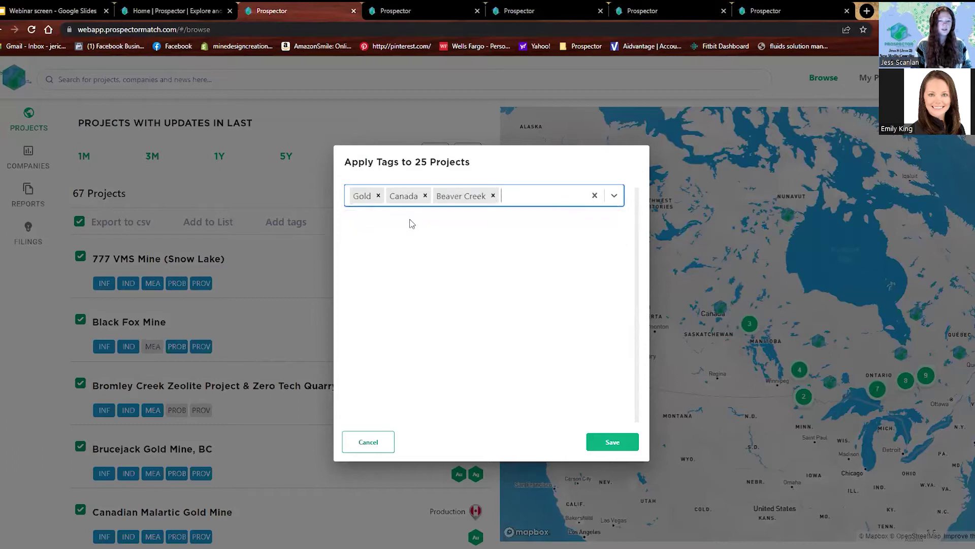
pyautogui.click(609, 444)
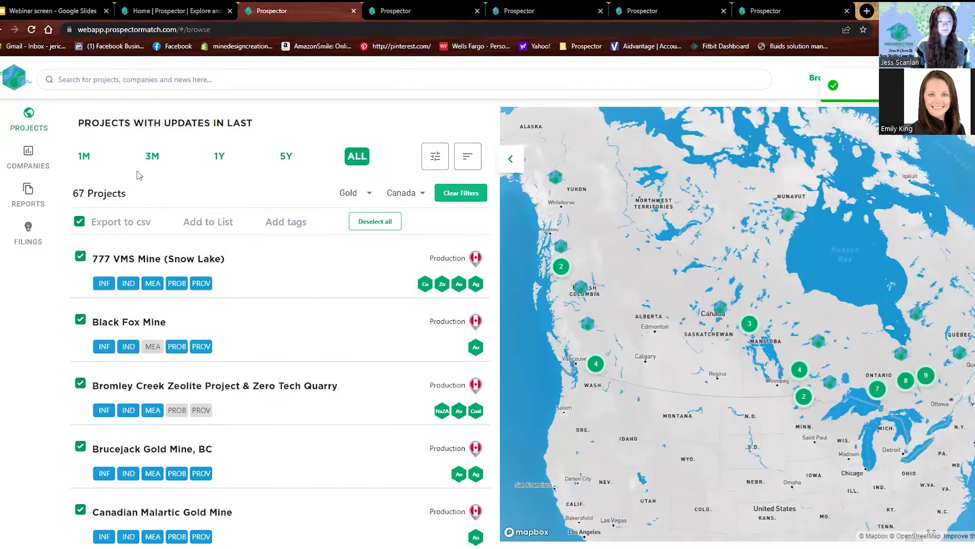
# - Export the selected projects to a CSV file and open the downloaded file in Excel
pyautogui.click(131, 223)
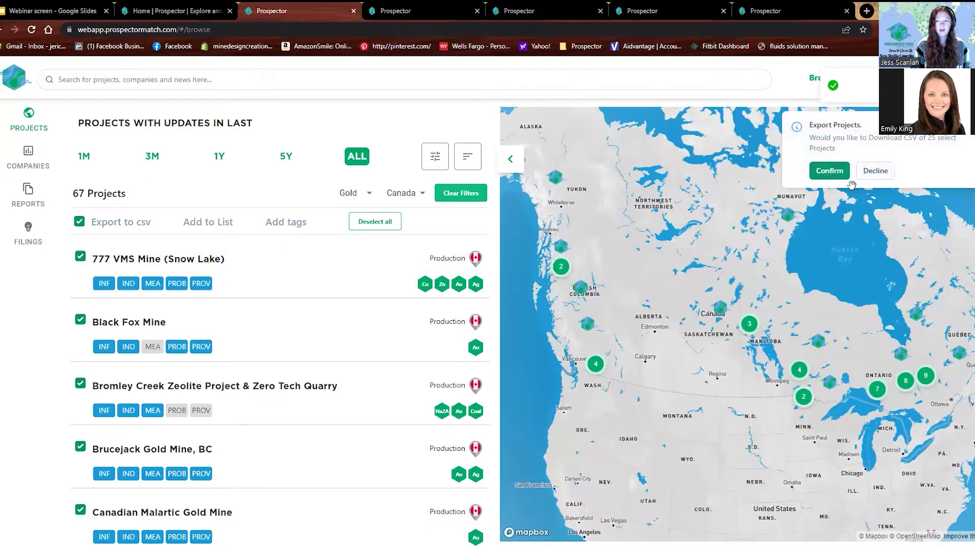
pyautogui.click(829, 170)
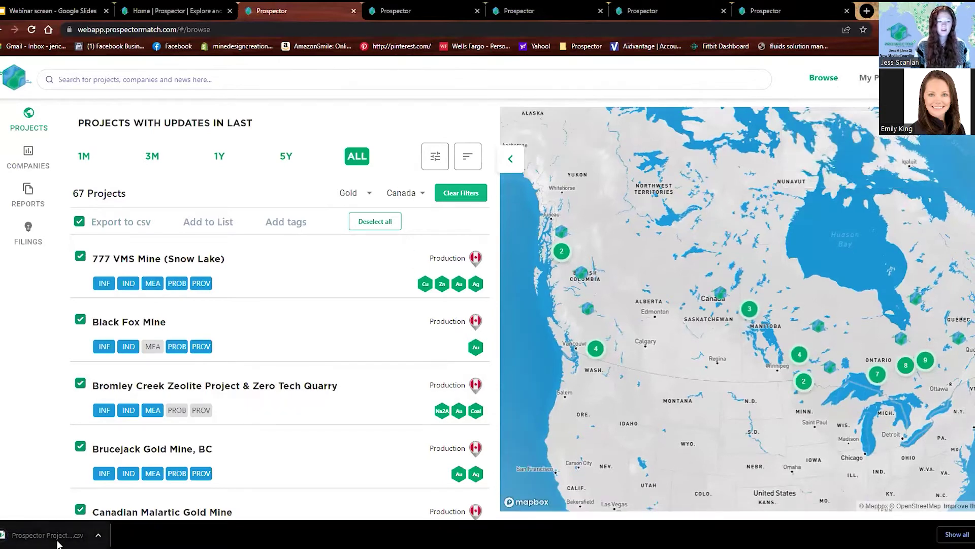
pyautogui.click(48, 535)
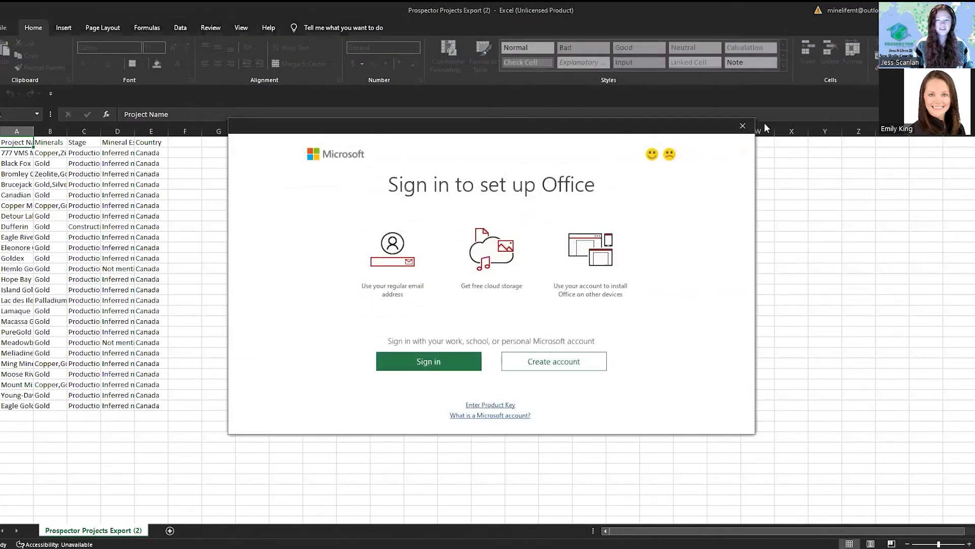
# - Dismiss the Office sign-in prompt, look over the exported projects sheet and switch back to Prospector in the browser
pyautogui.click(744, 127)
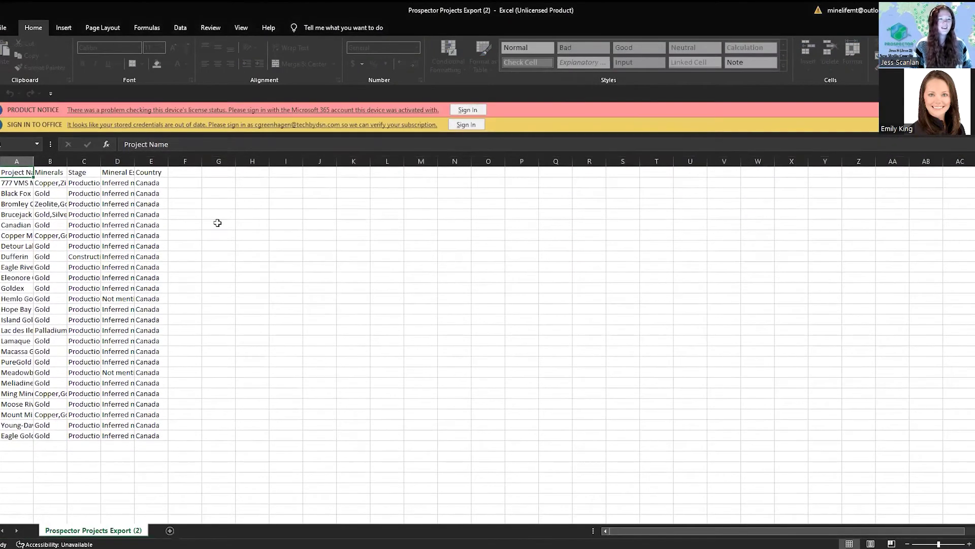
pyautogui.click(31, 158)
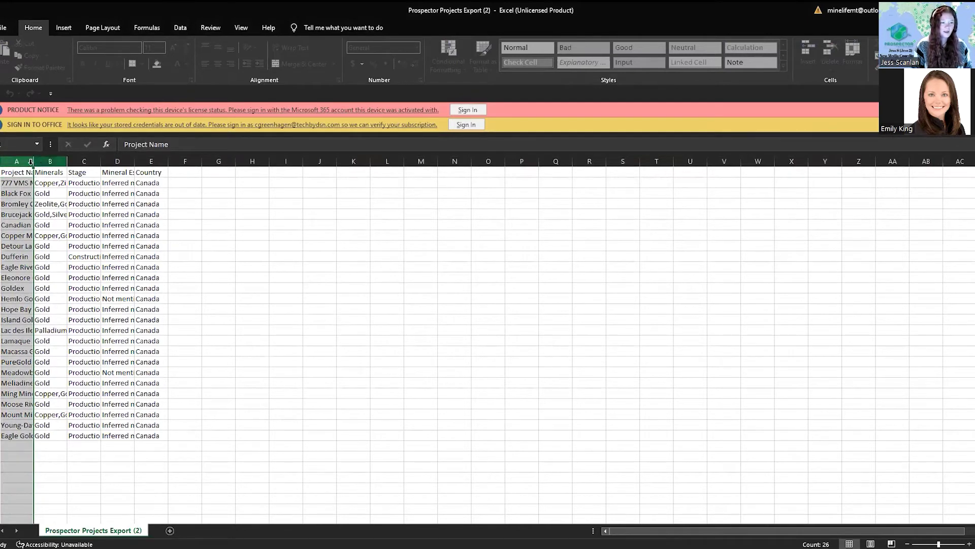
pyautogui.click(386, 287)
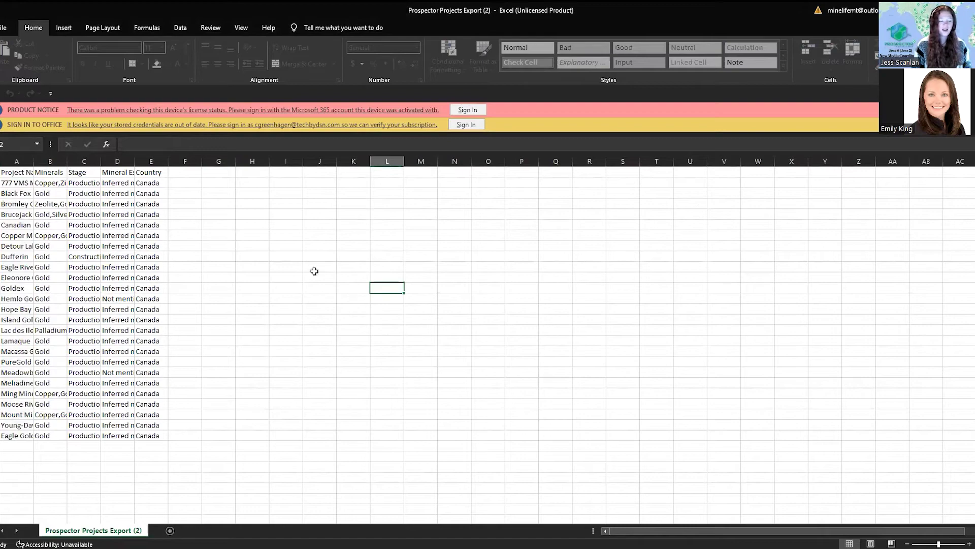
pyautogui.hotkey('alt', 'Tab')
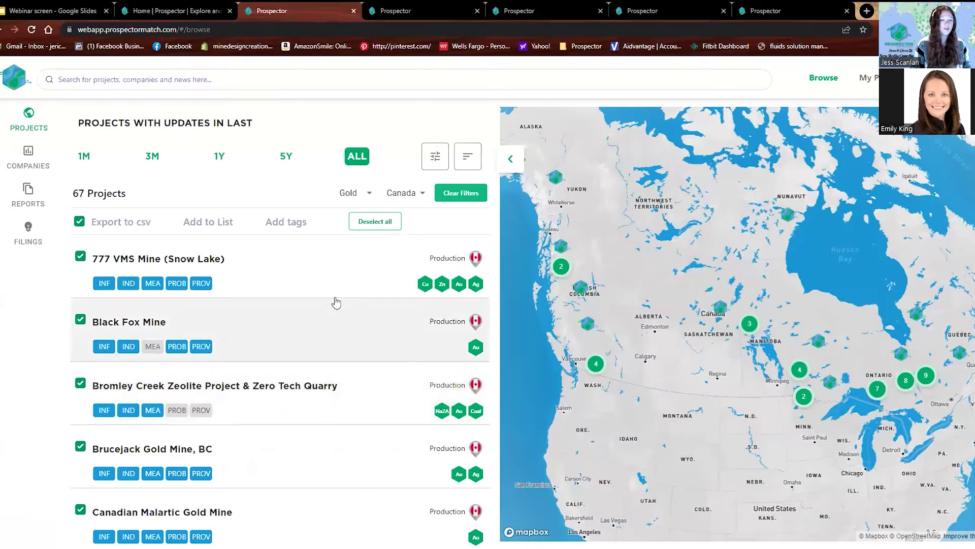
# - Deselect all projects in the results and open the Detour Lake Gold Operation, ON project
pyautogui.click(79, 223)
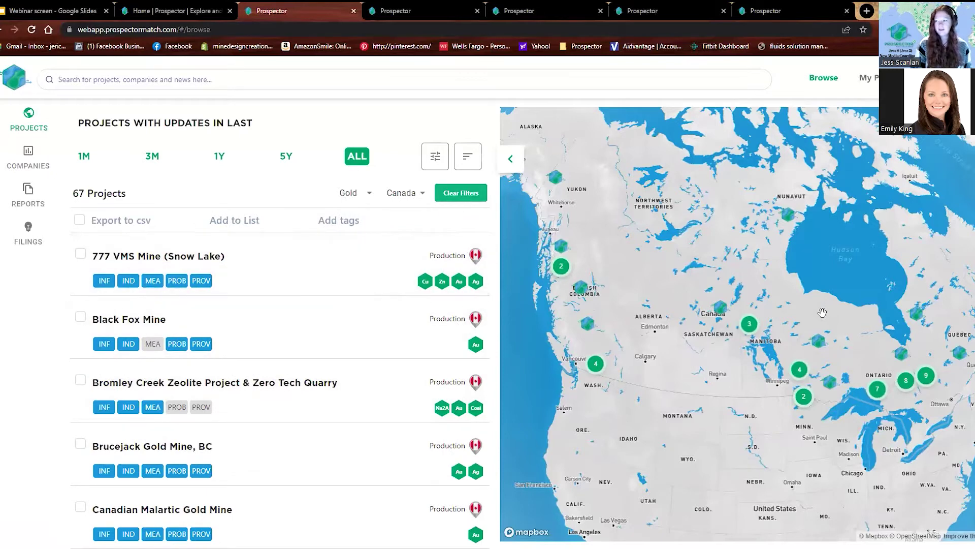
pyautogui.scroll(-3, 336, 356)
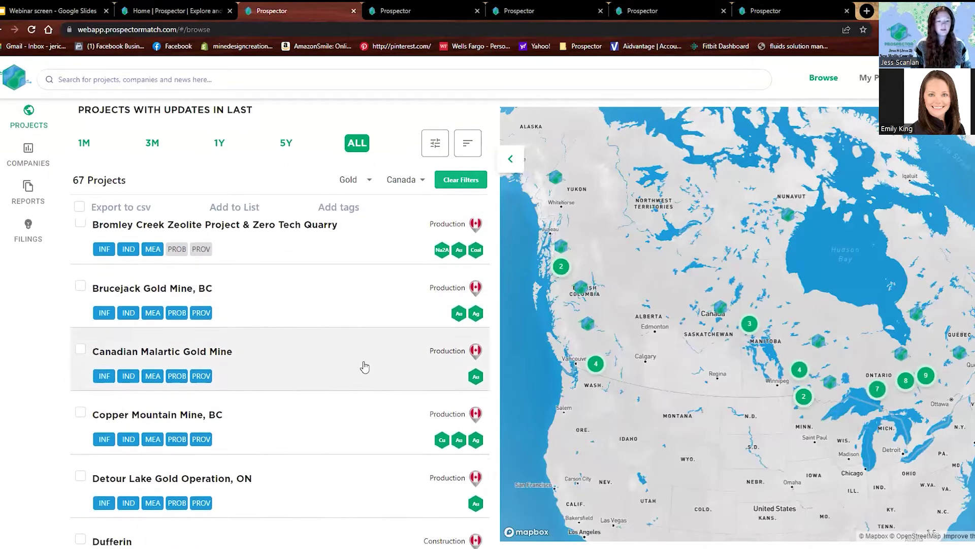
pyautogui.scroll(-2, 610, 389)
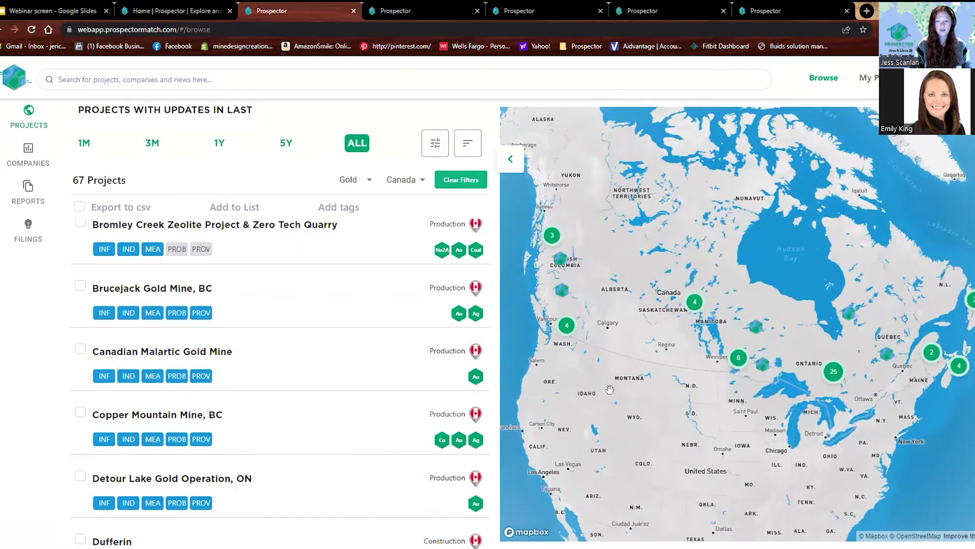
pyautogui.click(218, 482)
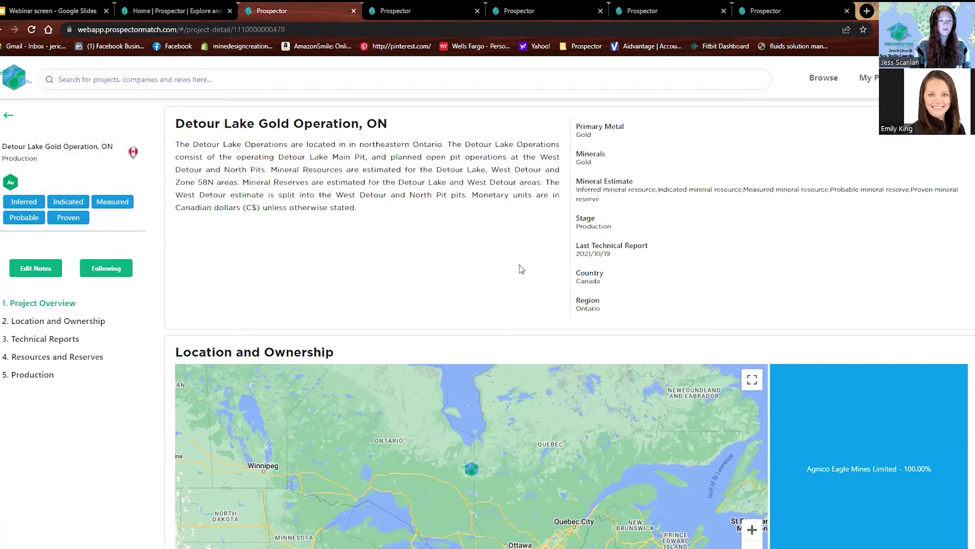
# - Examine the Detour Lake project's site on the Location and Ownership map, both close up and at the scale of Canada
pyautogui.scroll(-2, 545, 241)
pyautogui.scroll(-2, 545, 241)
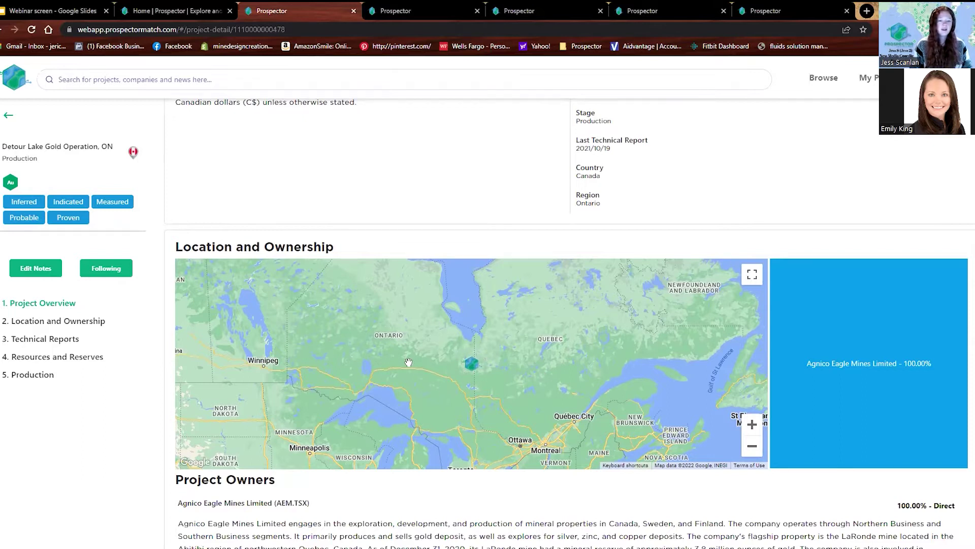
pyautogui.scroll(2, 408, 362)
pyautogui.scroll(2, 408, 362)
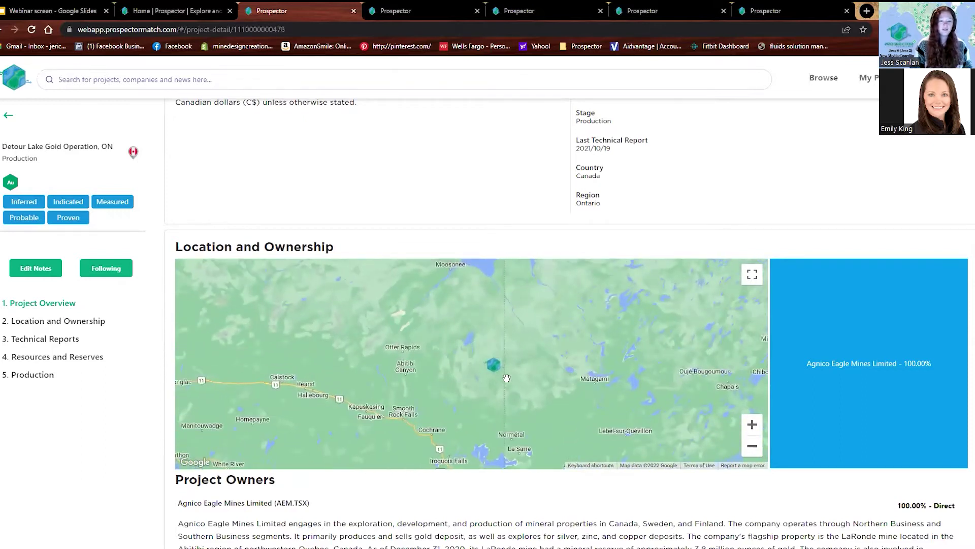
pyautogui.scroll(3, 482, 353)
pyautogui.scroll(3, 482, 353)
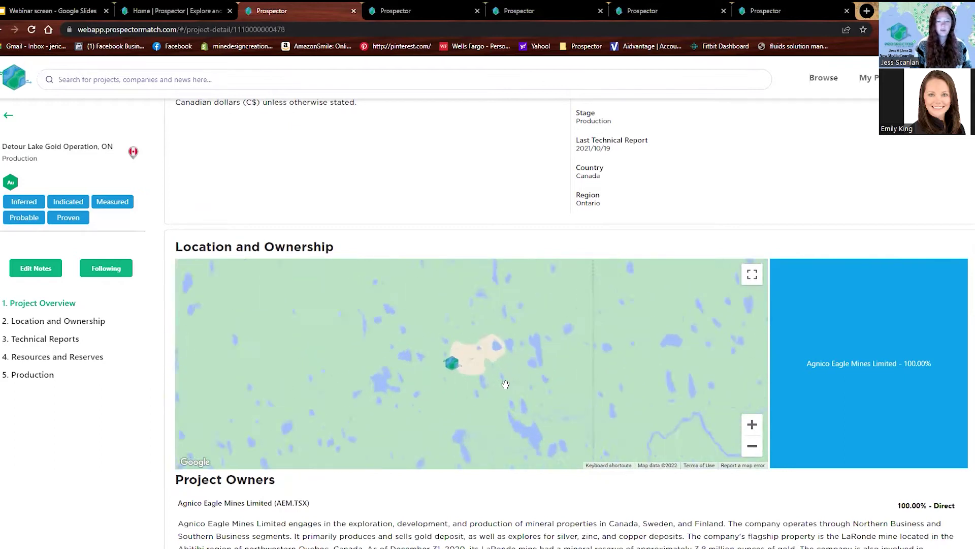
pyautogui.scroll(-3, 503, 381)
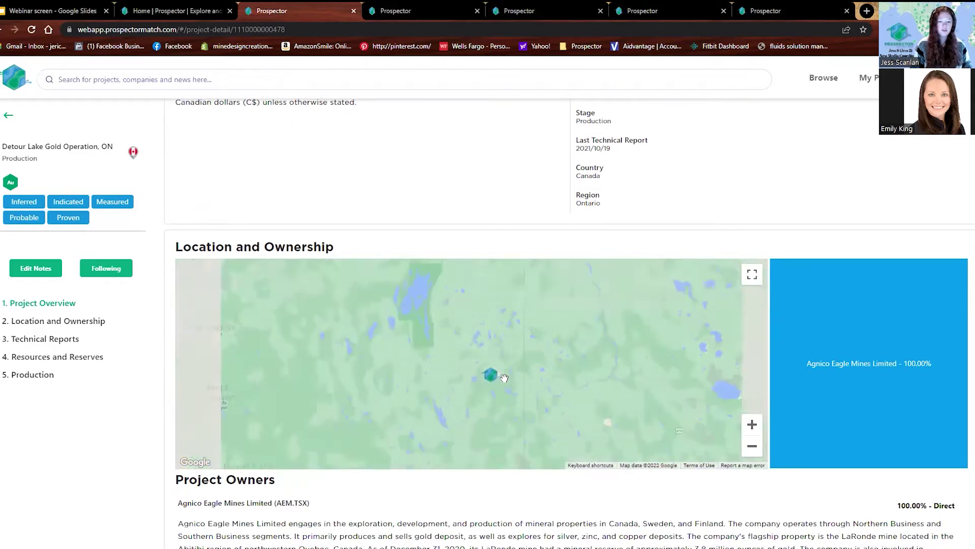
pyautogui.scroll(-3, 536, 385)
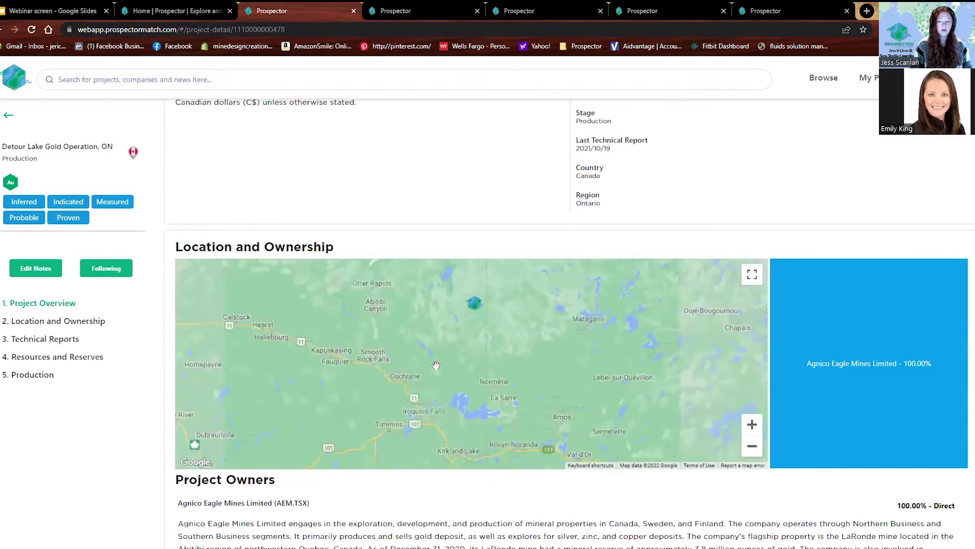
pyautogui.scroll(-5, 510, 341)
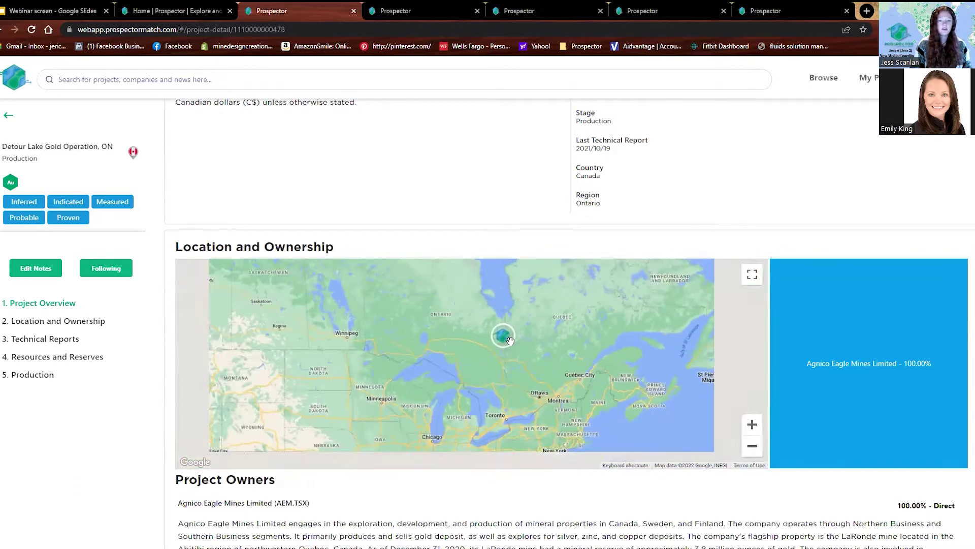
pyautogui.scroll(2, 508, 345)
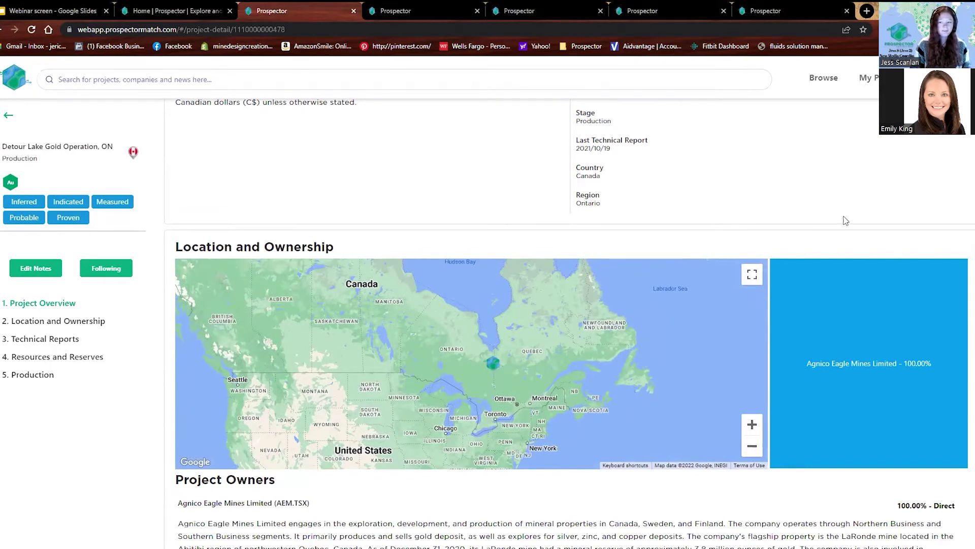
# - Review the project's ownership by Agnico Eagle Mines Limited, its technical reports and the Life of Mine data
pyautogui.scroll(-1, 845, 218)
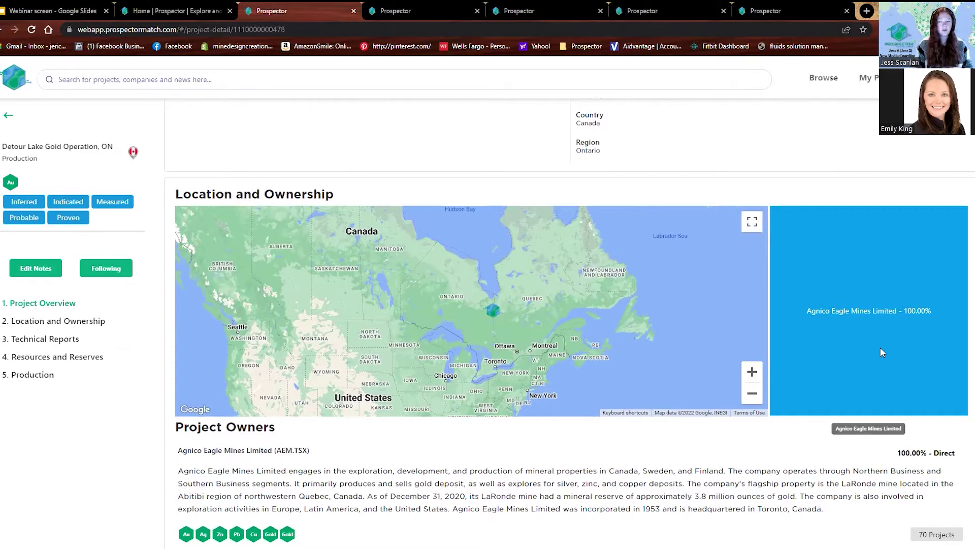
pyautogui.scroll(-1, 365, 438)
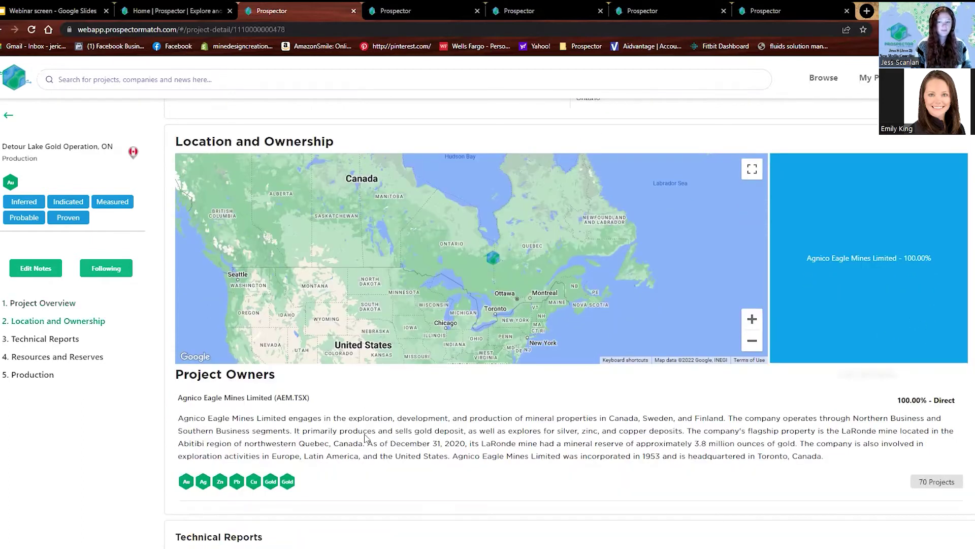
pyautogui.scroll(-2, 365, 437)
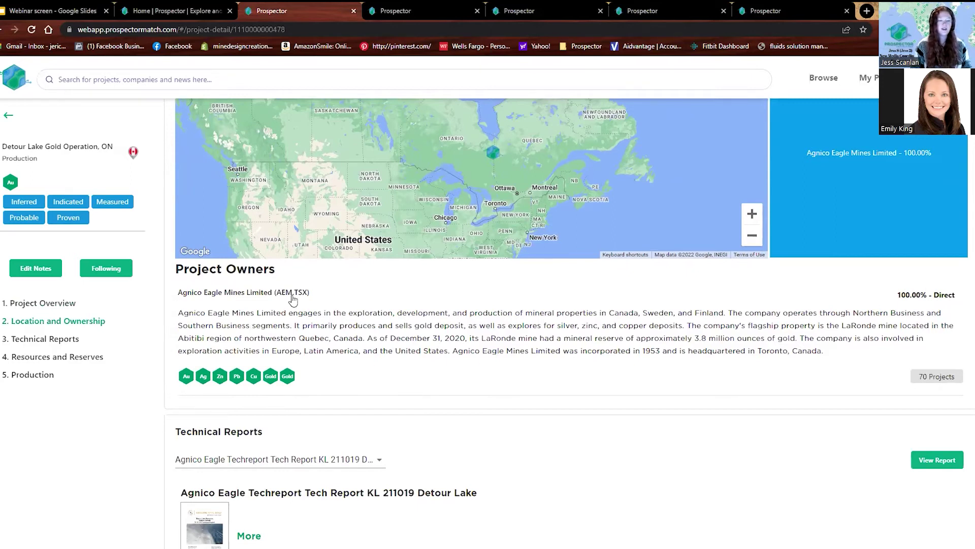
pyautogui.scroll(-2, 156, 395)
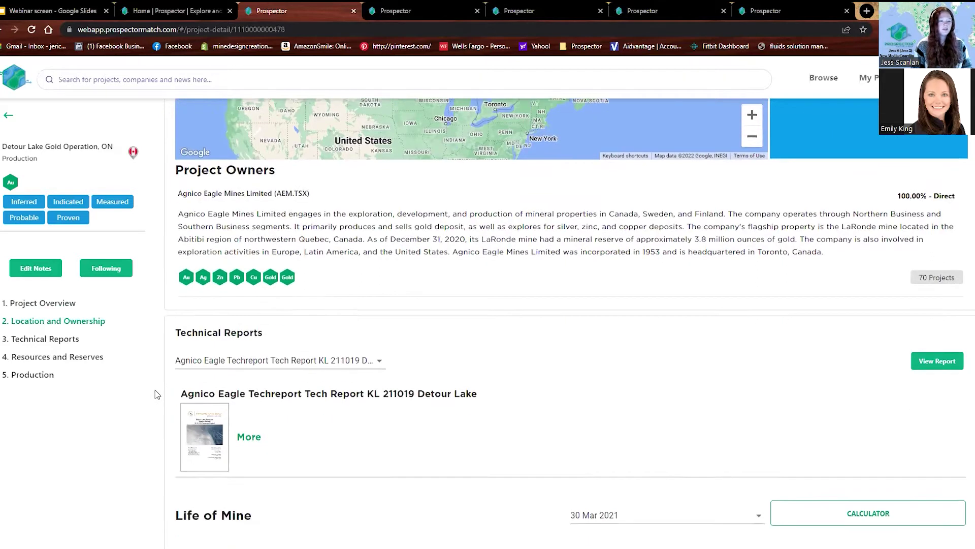
pyautogui.scroll(-2, 156, 395)
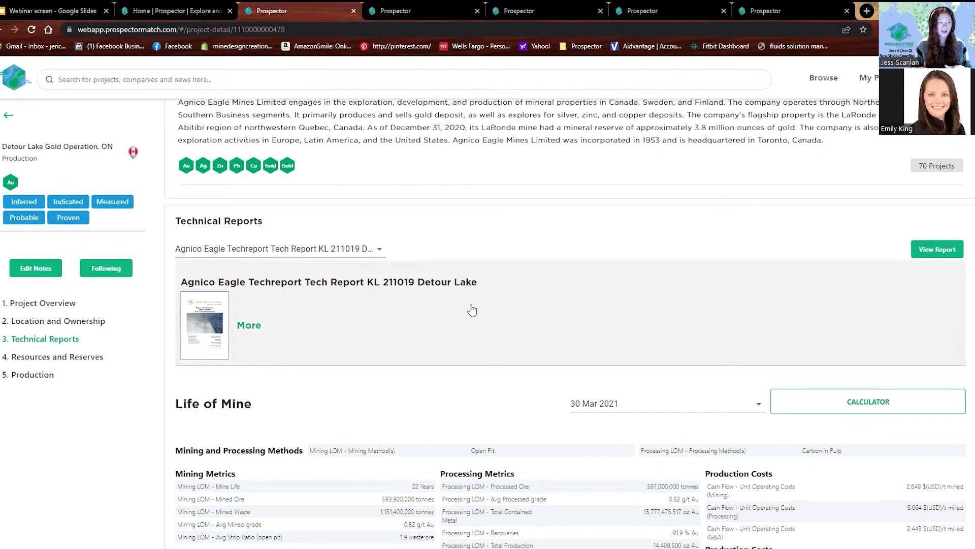
# - Switch to the browser tab with the Detour Lake Operation Technical Report and look over its opening pages
pyautogui.click(461, 6)
pyautogui.click(592, 7)
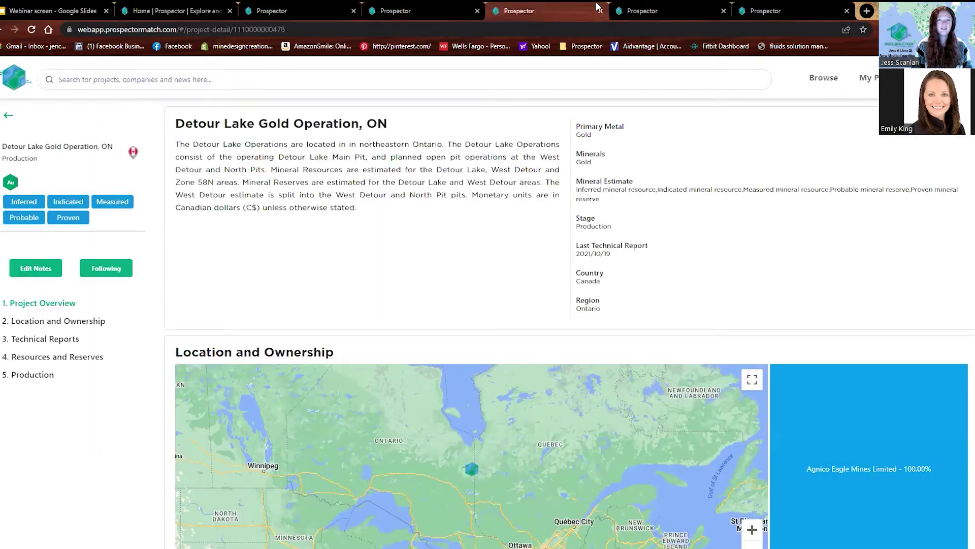
pyautogui.click(617, 8)
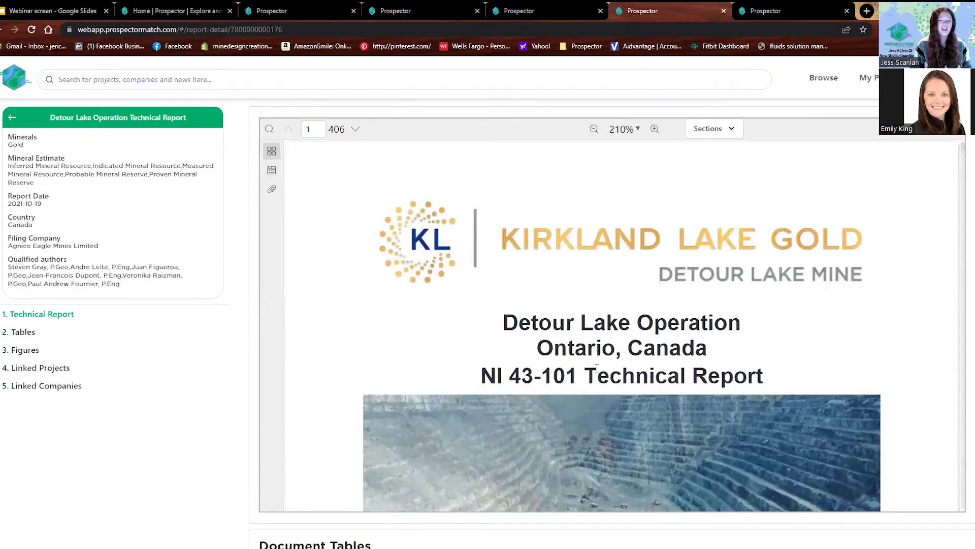
pyautogui.scroll(-3, 599, 367)
pyautogui.scroll(3, 599, 366)
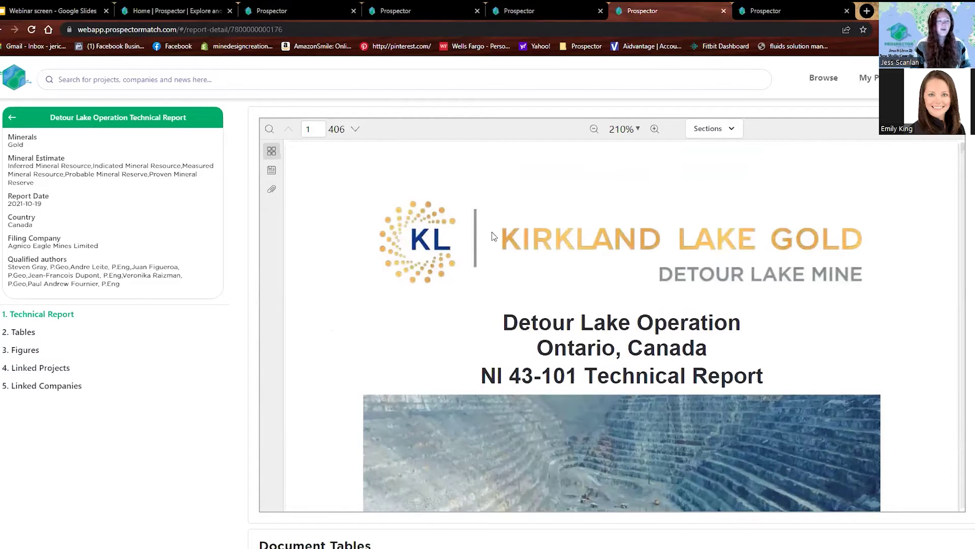
# - Jump to section 07, Geological Setting And Mineralization, of the technical report and look over its first page
pyautogui.click(712, 130)
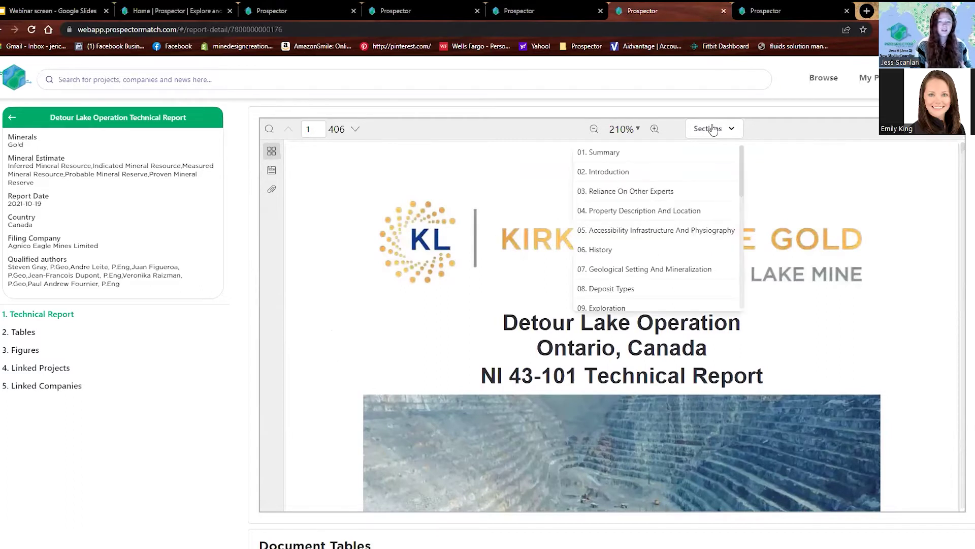
pyautogui.scroll(-1, 686, 244)
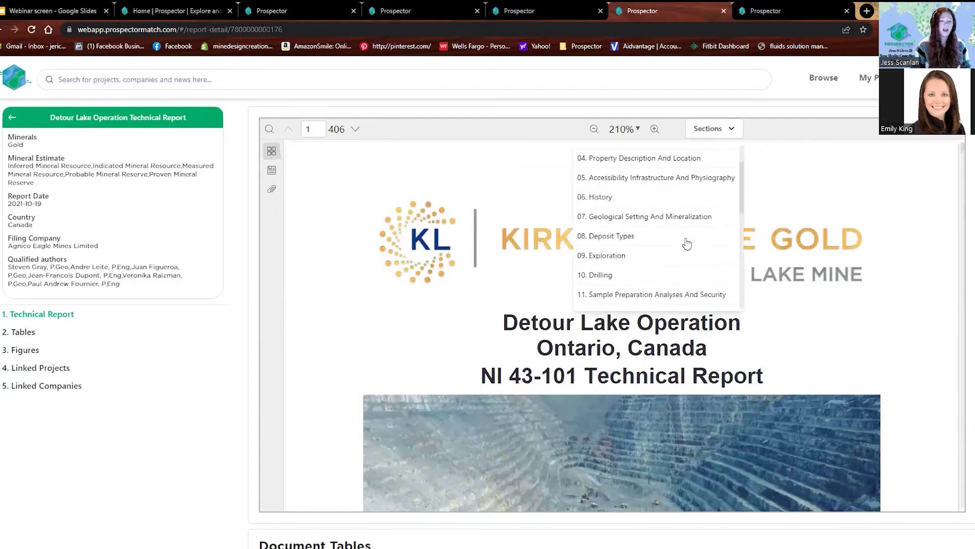
pyautogui.click(634, 217)
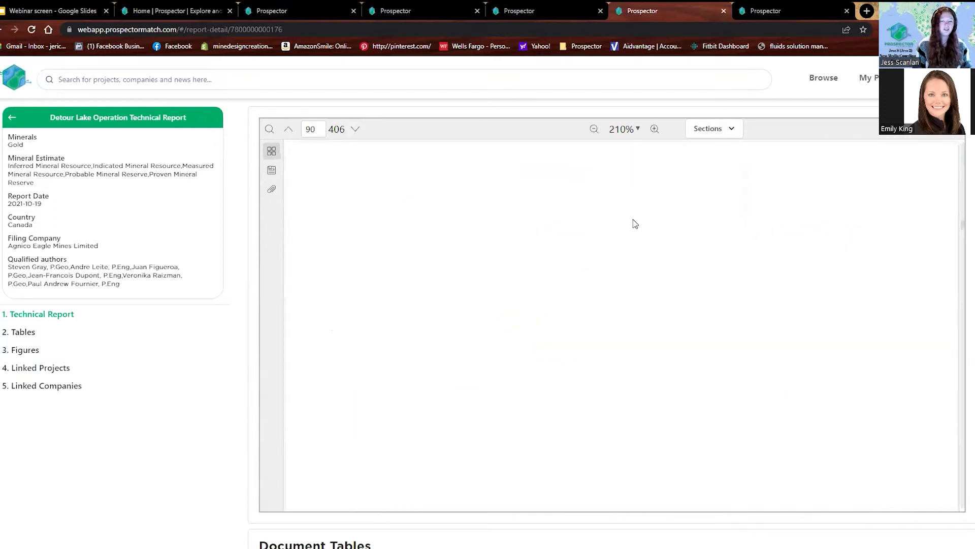
pyautogui.scroll(-5, 633, 290)
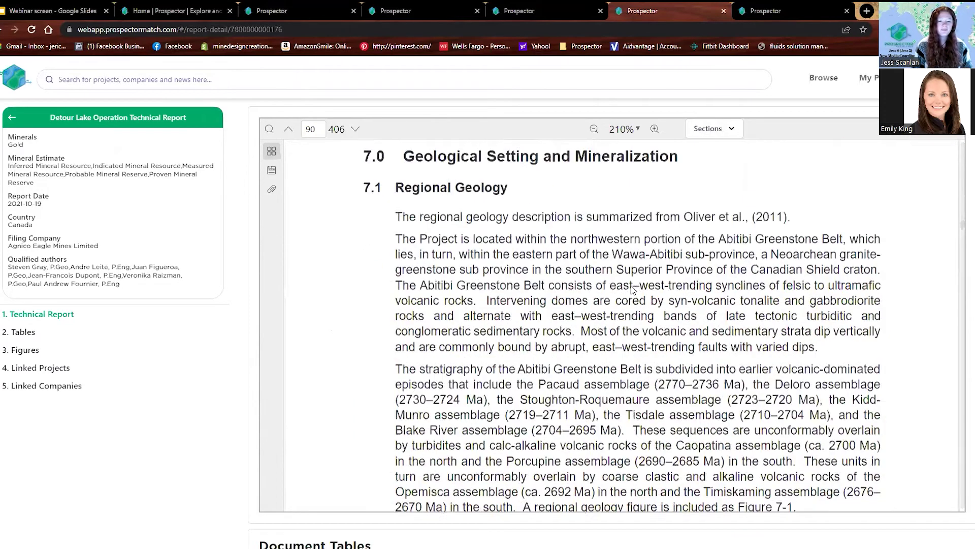
pyautogui.scroll(5, 633, 289)
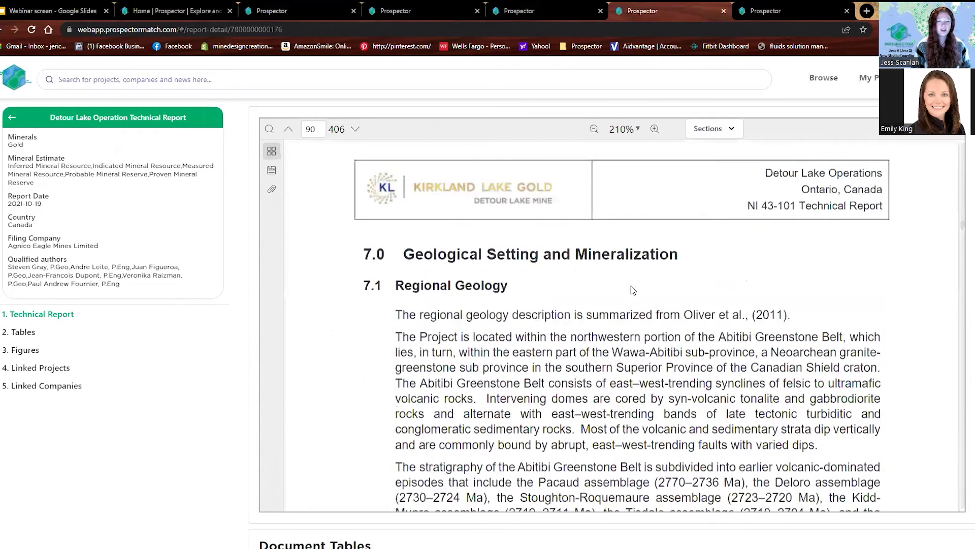
# - Search the technical report for "Reserve" and close the search
pyautogui.click(270, 130)
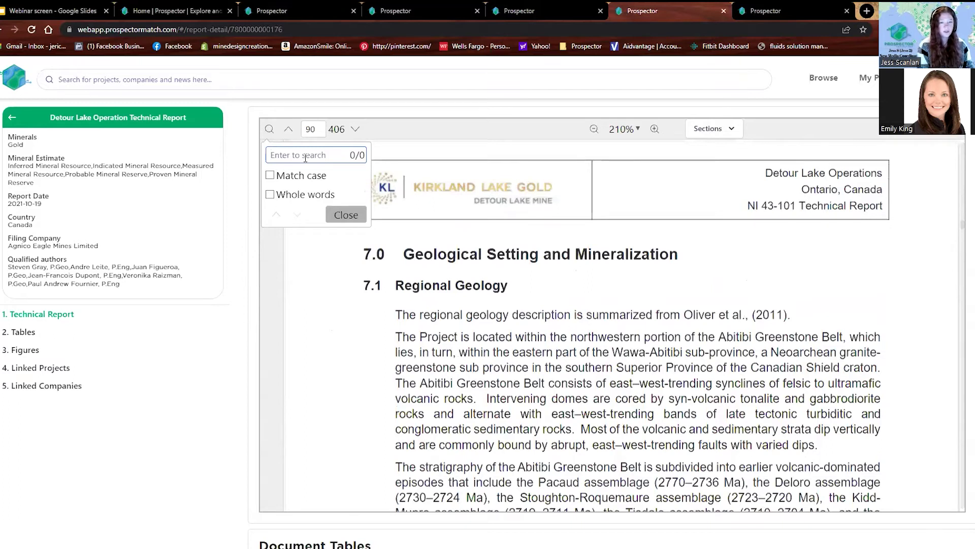
pyautogui.write('Reserve')
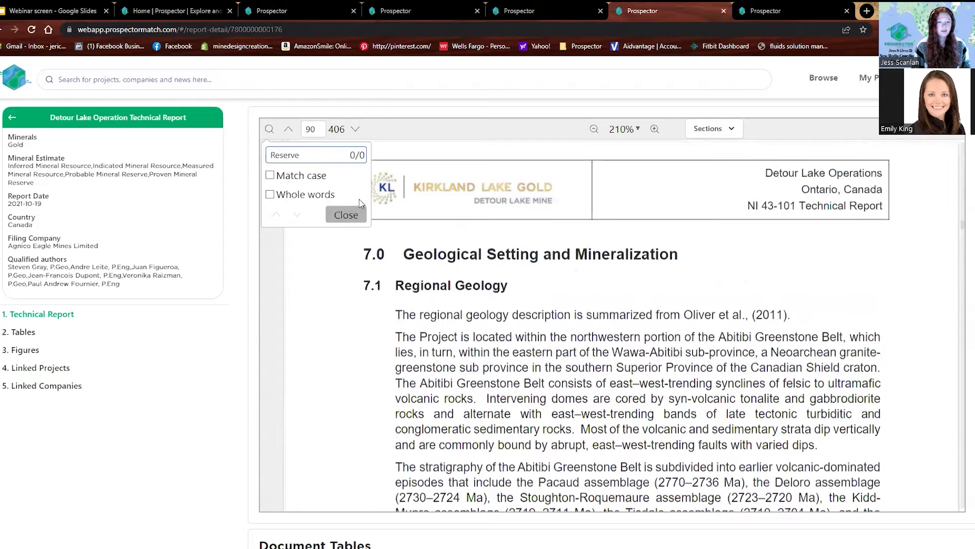
pyautogui.press('Return')
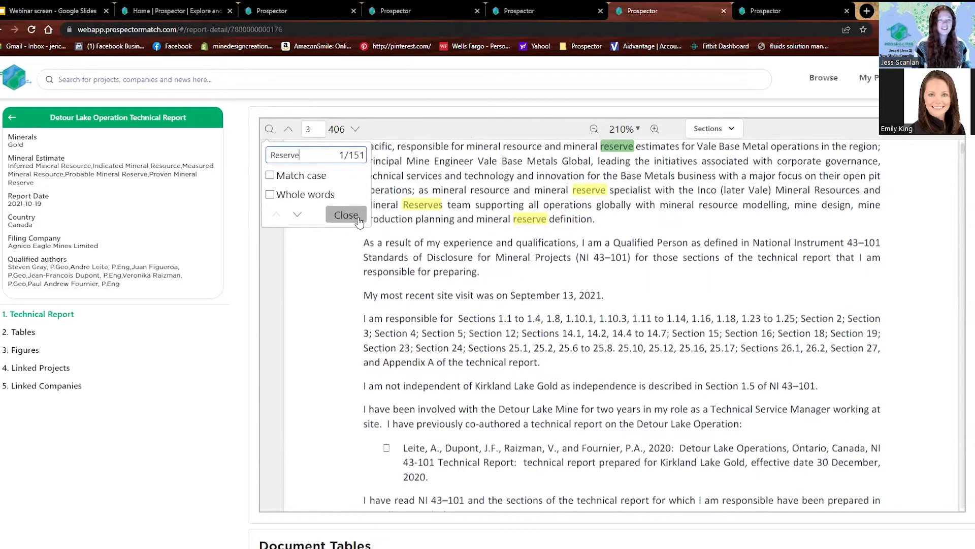
pyautogui.click(358, 218)
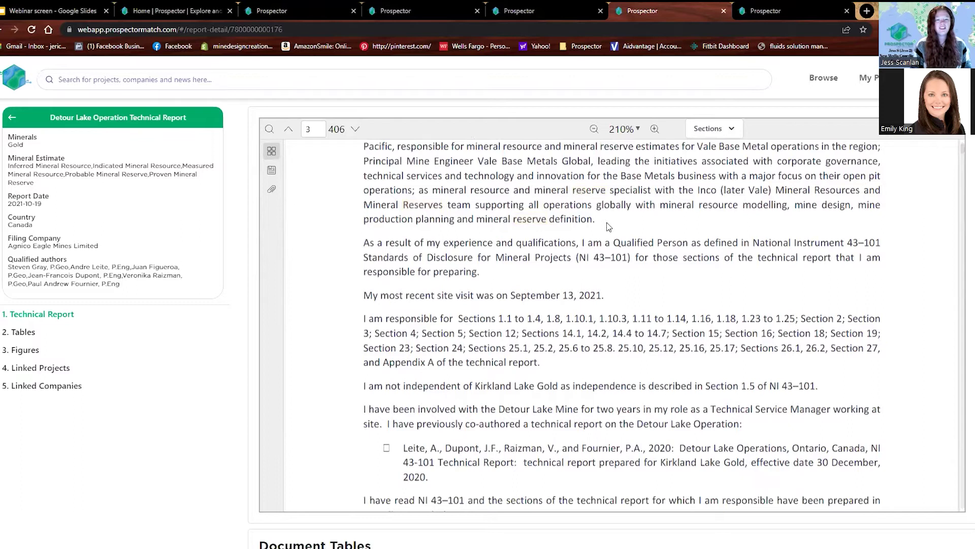
# - Look over the report's Certificate of Qualified Person page and the Document Tables thumbnails below the report
pyautogui.scroll(3, 308, 288)
pyautogui.scroll(-5, 308, 289)
pyautogui.scroll(10, 307, 288)
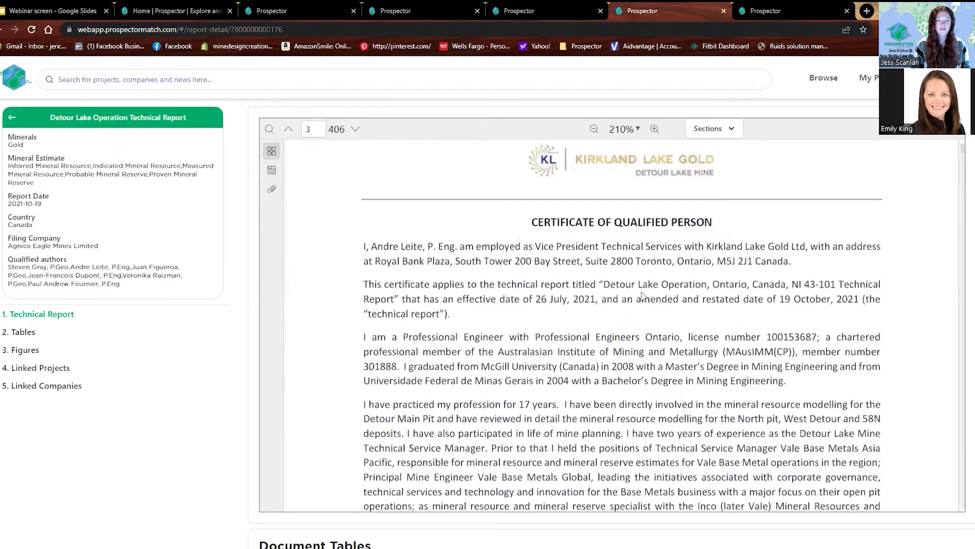
pyautogui.scroll(-8, 202, 392)
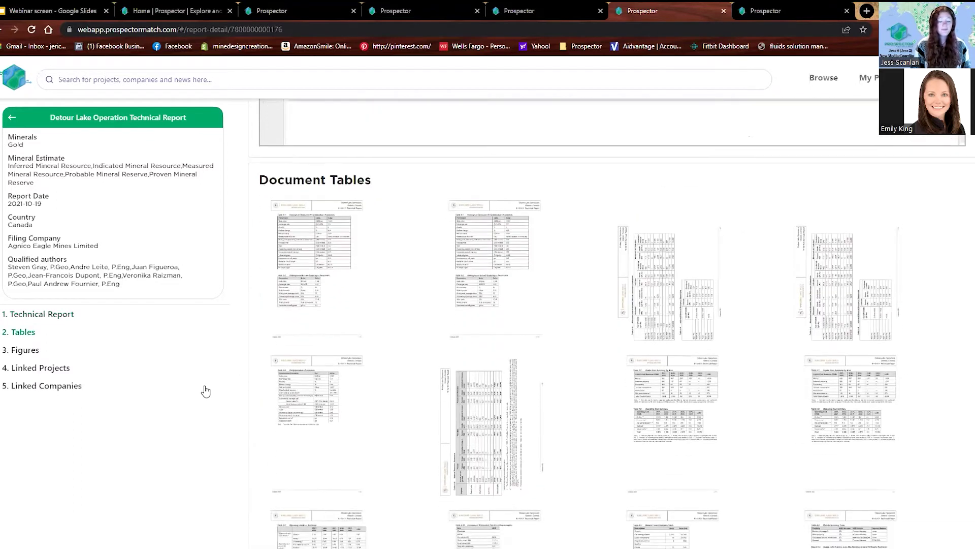
pyautogui.scroll(1, 202, 391)
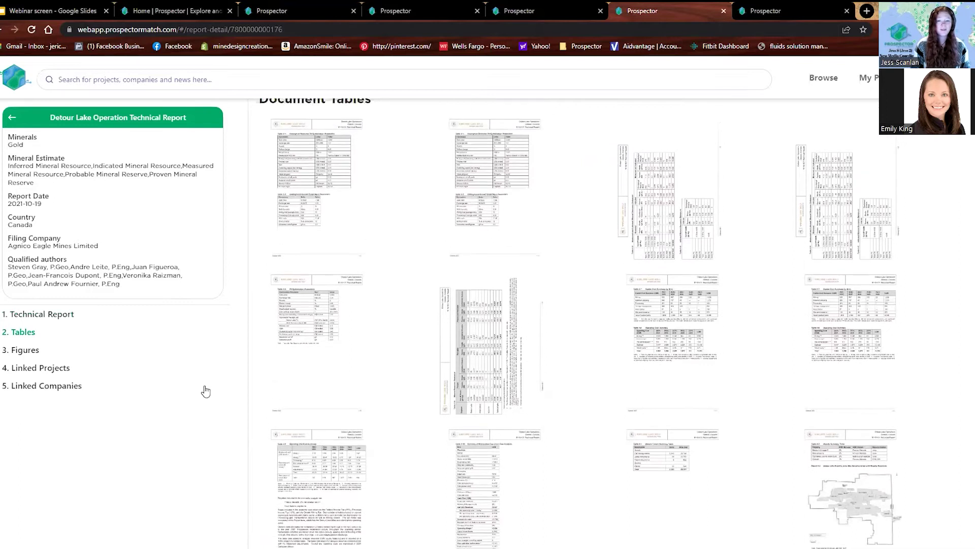
# - Preview the Document Tables thumbnails and open the report page containing Table 1-1, Conceptual Resource Pit Optimization Parameters
pyautogui.moveTo(503, 205)
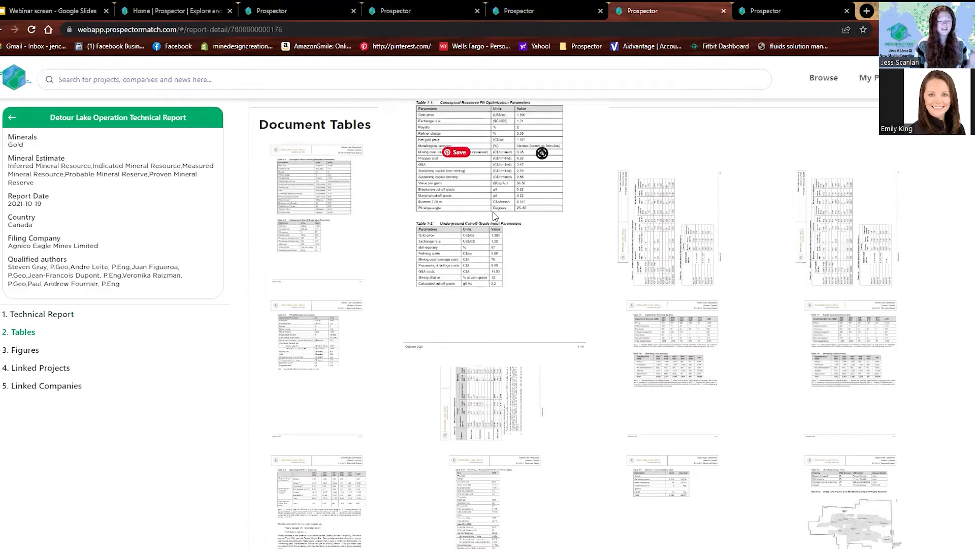
pyautogui.moveTo(508, 399)
pyautogui.scroll(-1, 514, 348)
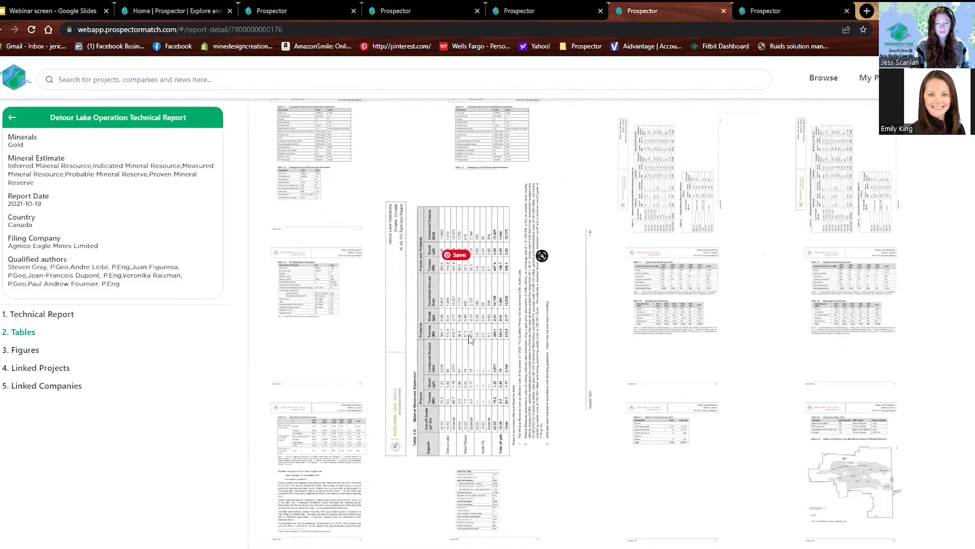
pyautogui.moveTo(320, 159)
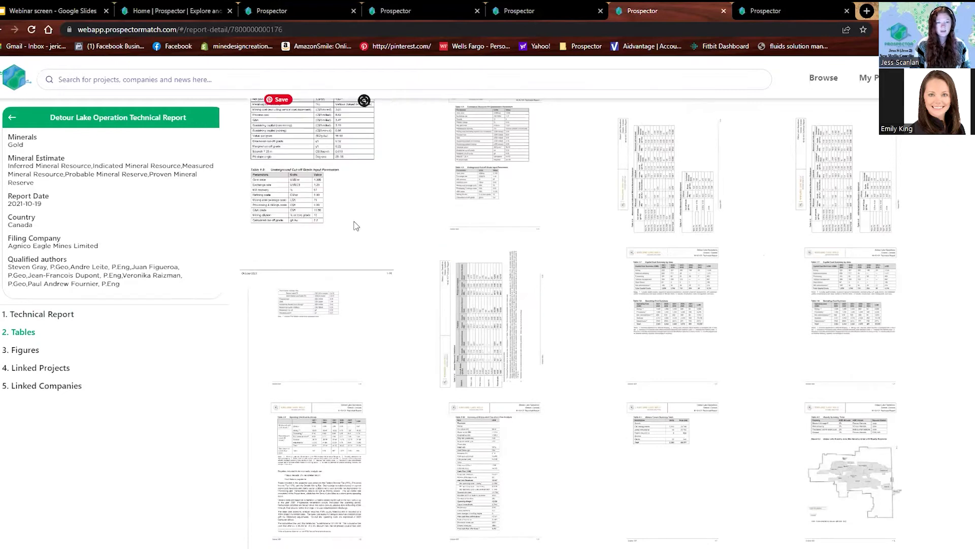
pyautogui.click(345, 233)
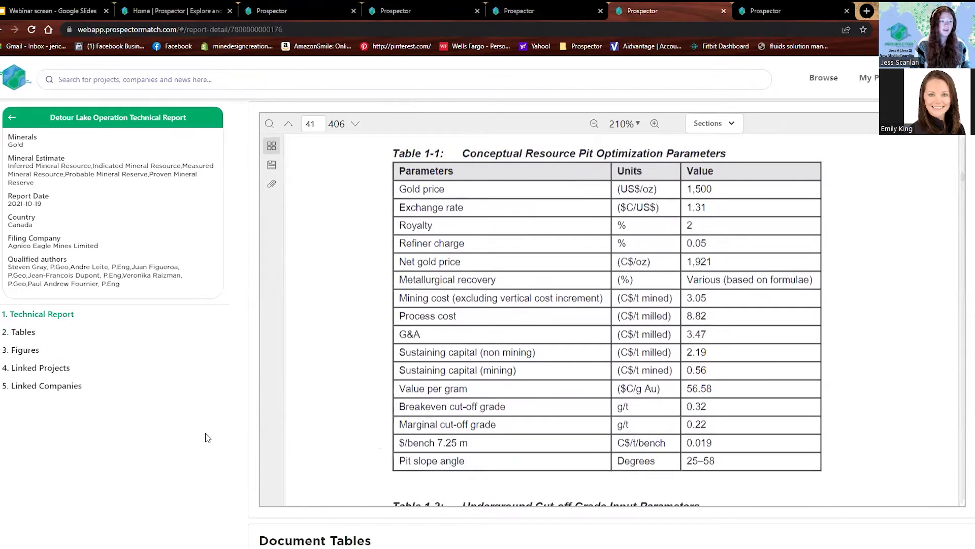
# - Look over the Document Figures thumbnails and open the Mineral Tenure Summary Location Plan figure in the report
pyautogui.scroll(-15, 207, 438)
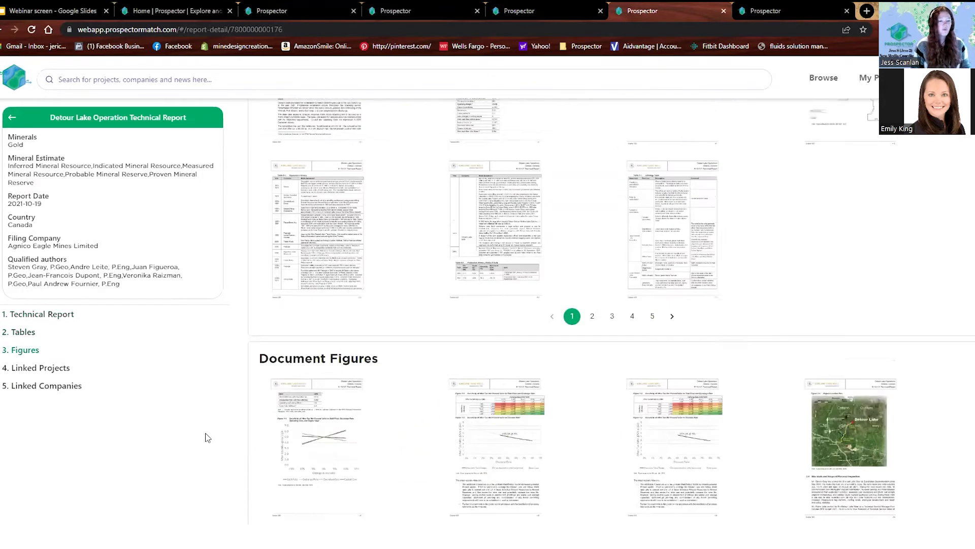
pyautogui.scroll(-2, 207, 438)
pyautogui.scroll(1, 813, 304)
pyautogui.scroll(-2, 415, 351)
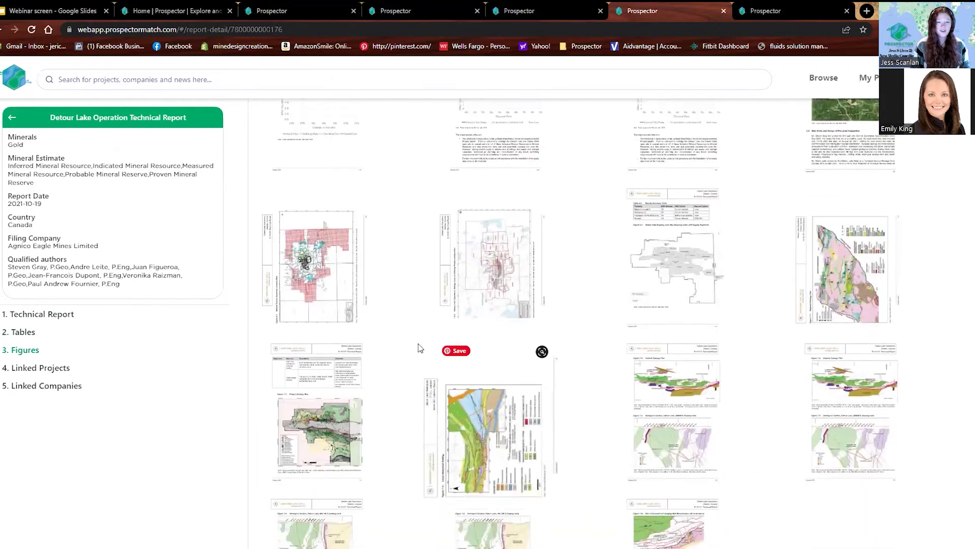
pyautogui.scroll(4, 415, 352)
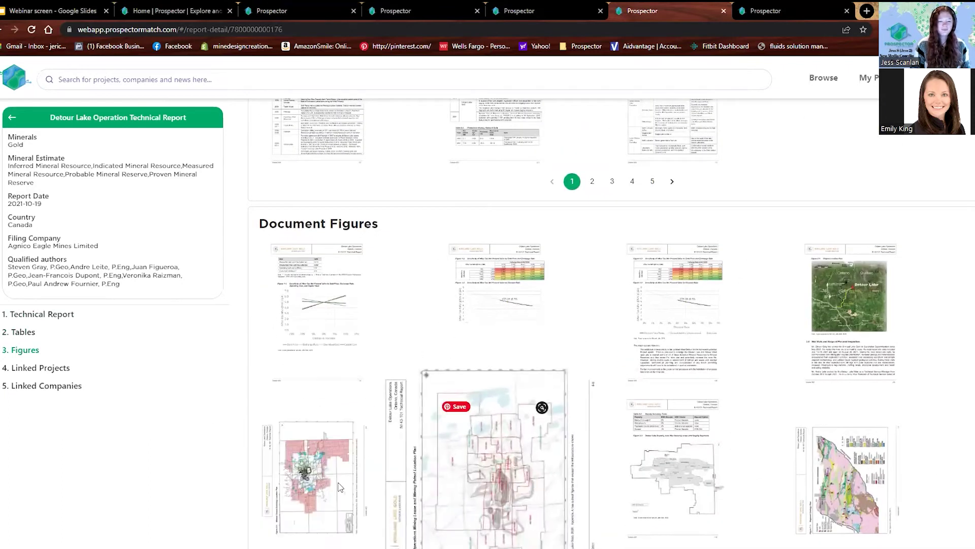
pyautogui.scroll(5, 338, 486)
pyautogui.scroll(10, 544, 359)
pyautogui.scroll(-3, 537, 364)
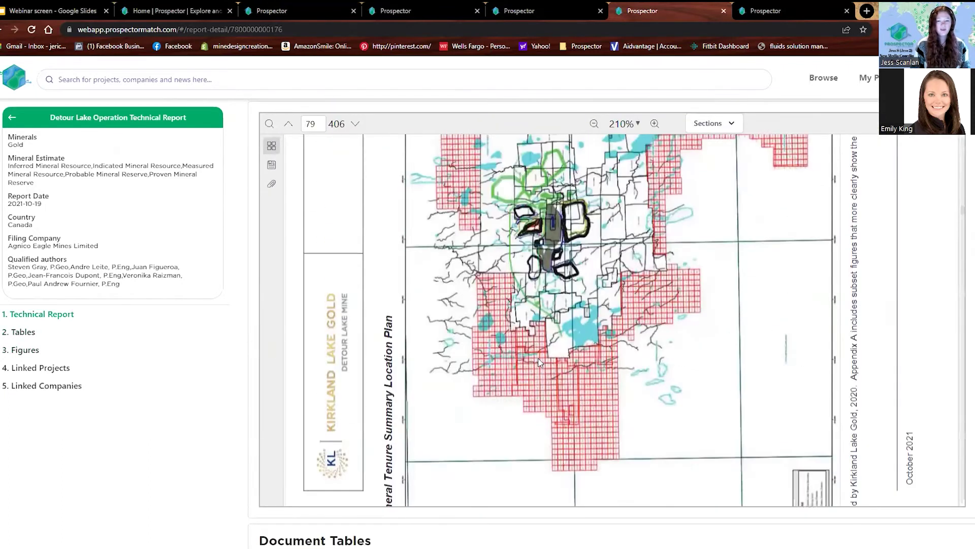
pyautogui.scroll(3, 539, 362)
pyautogui.scroll(-2, 538, 358)
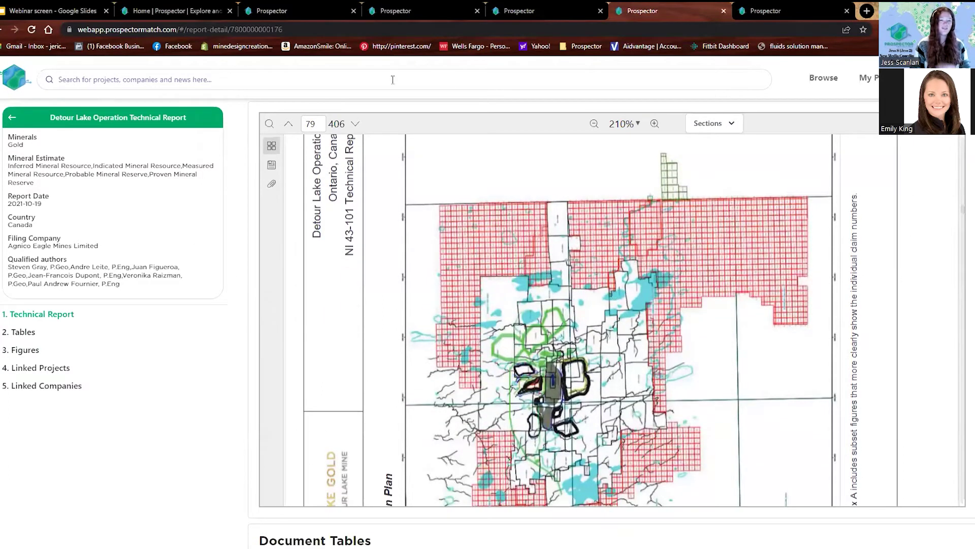
# - Switch to the browser tab with the Detour Lake Gold Operation project and review its Life of Mine and Resources and Reserves sections
pyautogui.hotkey('alt', 'Left')
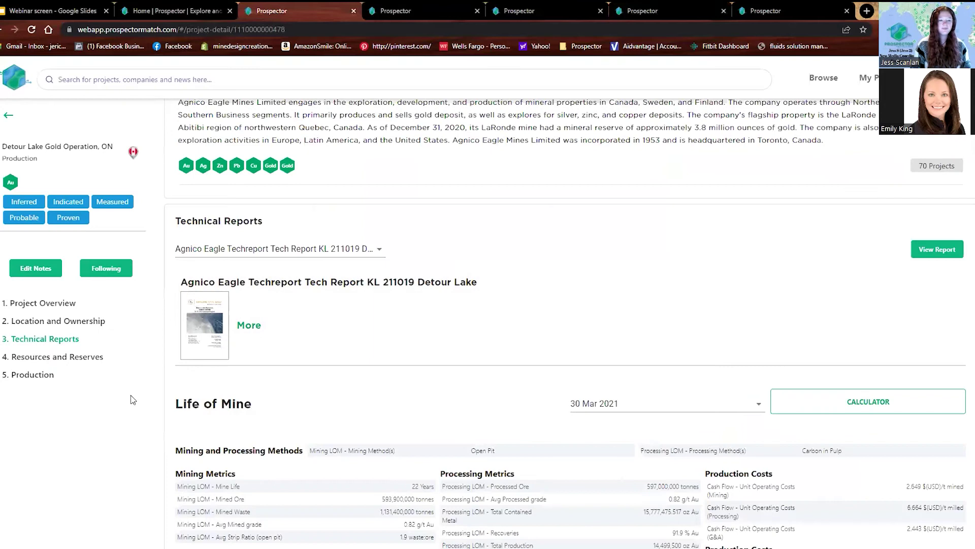
pyautogui.scroll(-3, 146, 450)
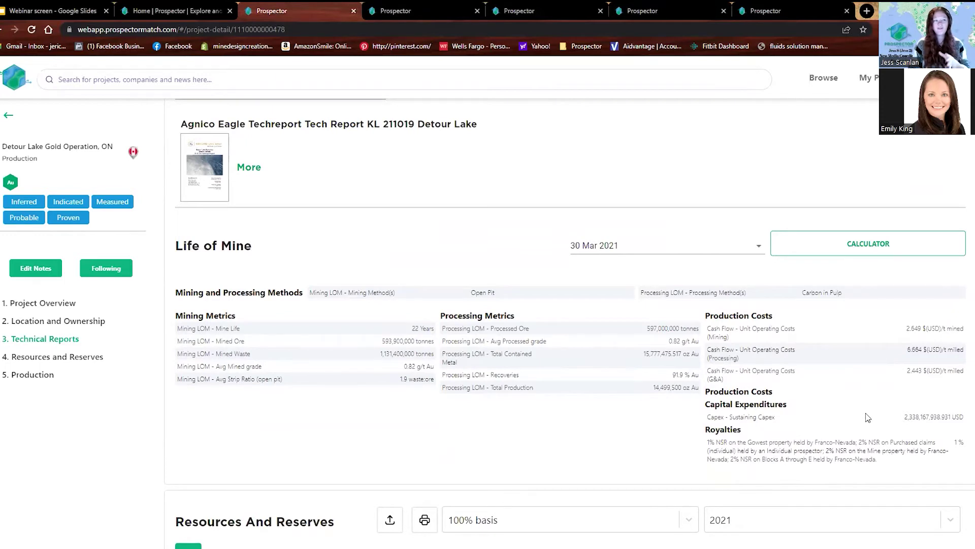
pyautogui.scroll(-4, 508, 401)
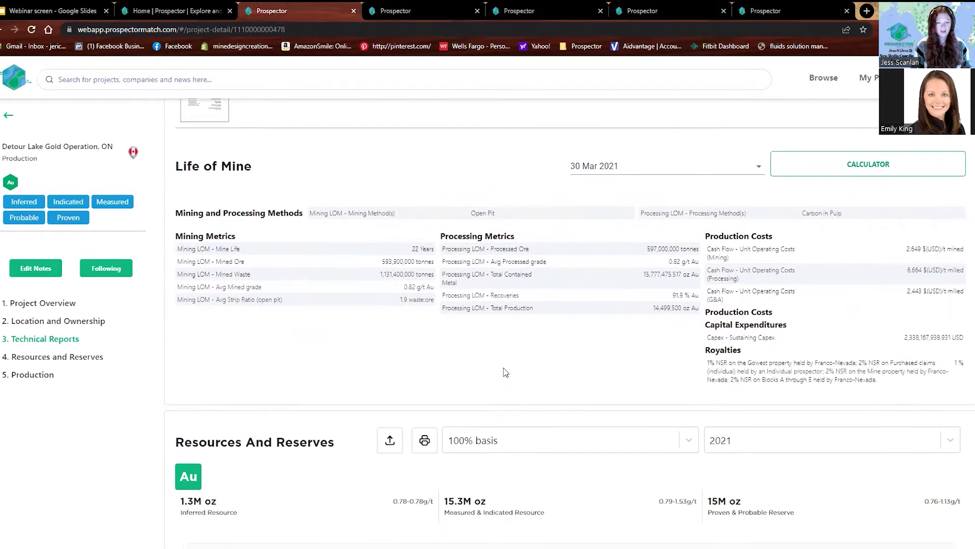
pyautogui.scroll(-2, 60, 449)
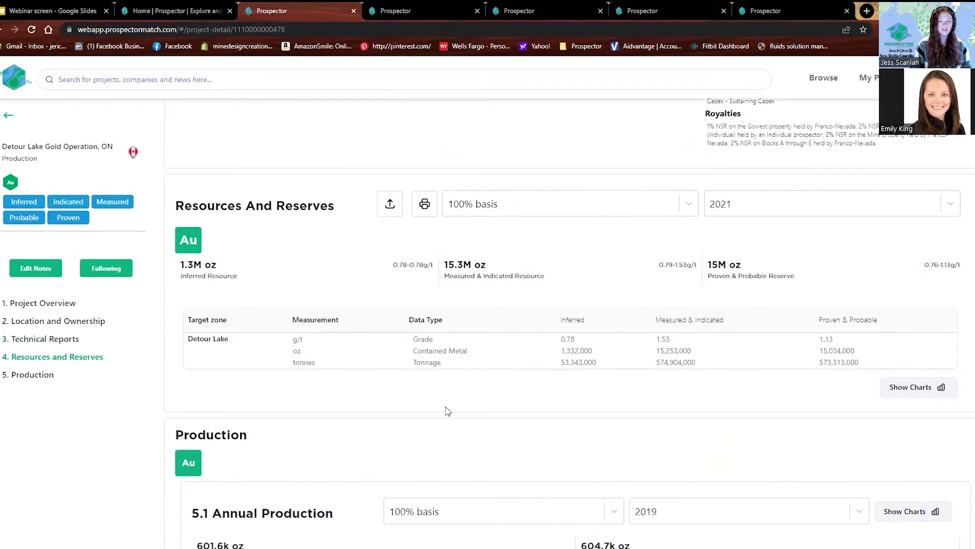
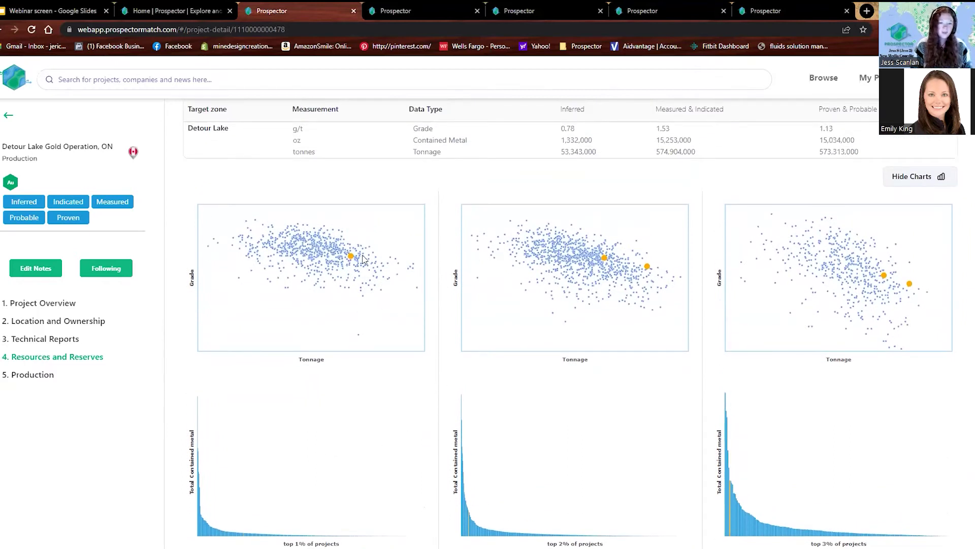
# - Show the Resources and Reserves charts and inspect individual project points on the grade-versus-tonnage scatter plots
pyautogui.moveTo(353, 258)
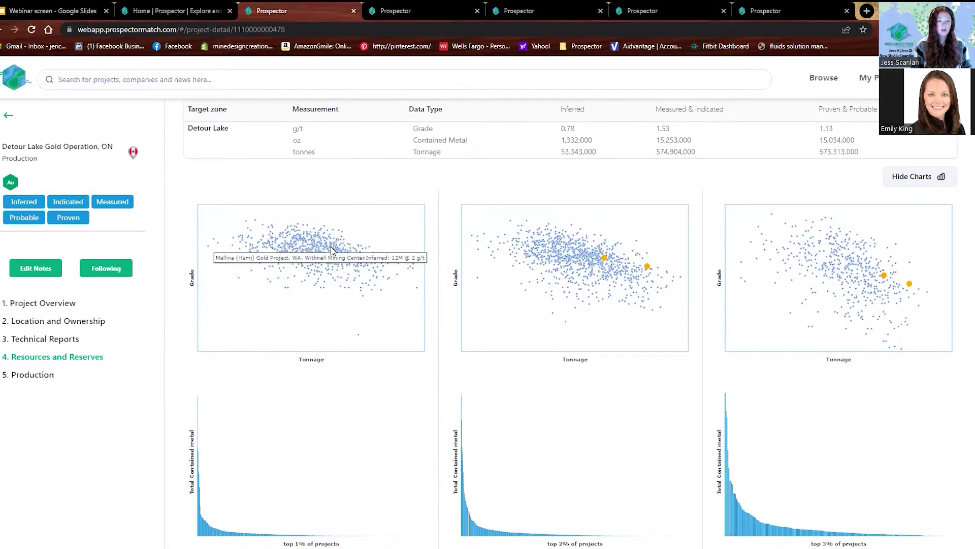
pyautogui.moveTo(313, 249)
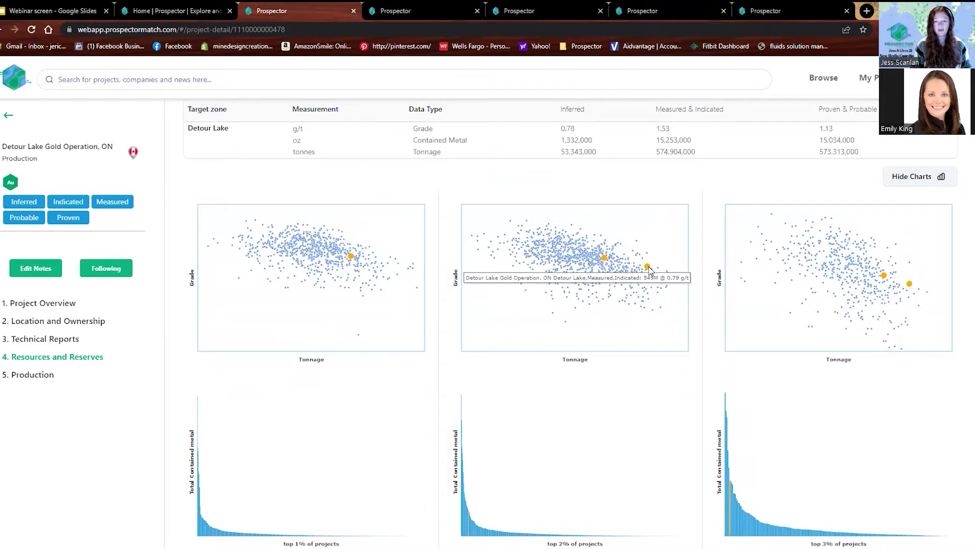
pyautogui.moveTo(608, 261)
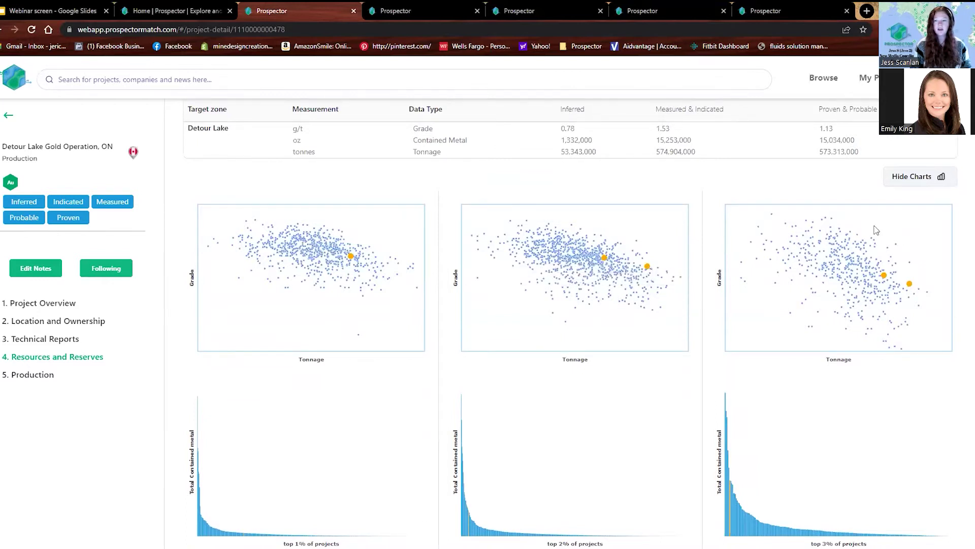
# - Inspect individual project bars in the three Total Contained Metal ranking charts
pyautogui.scroll(-2, 914, 309)
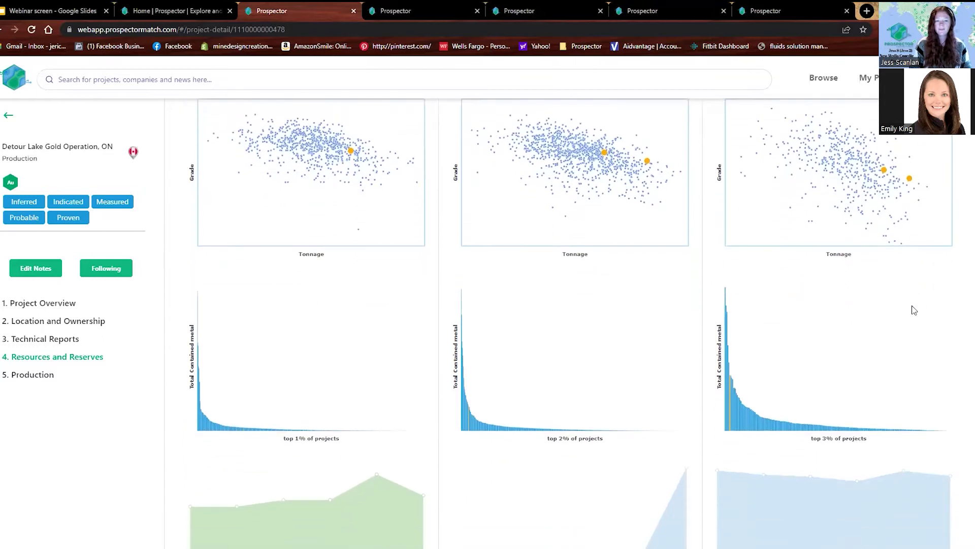
pyautogui.scroll(-2, 914, 310)
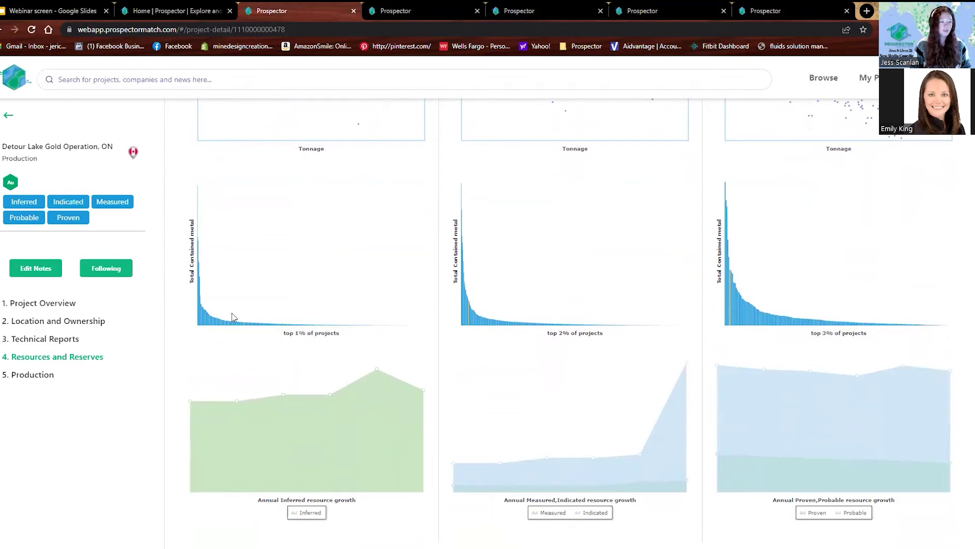
pyautogui.moveTo(216, 323)
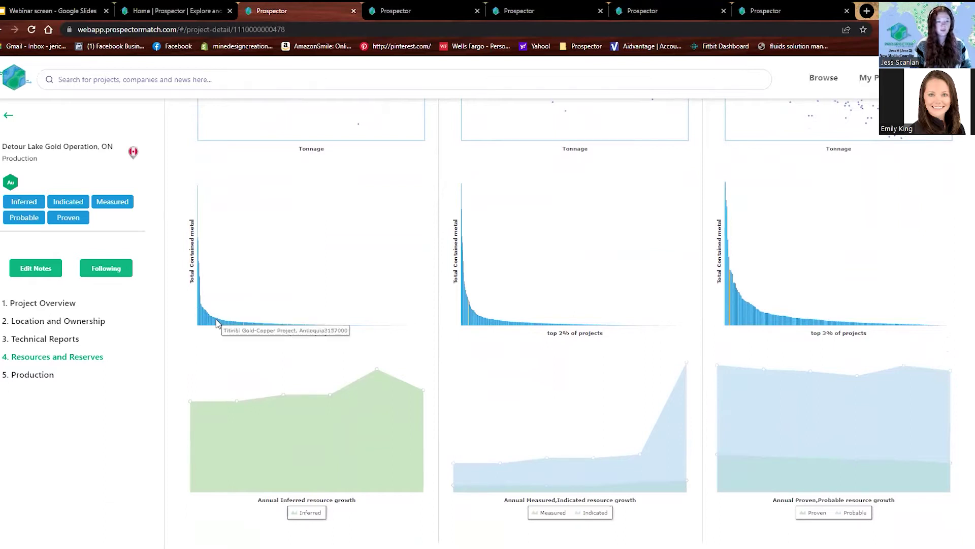
pyautogui.moveTo(473, 326)
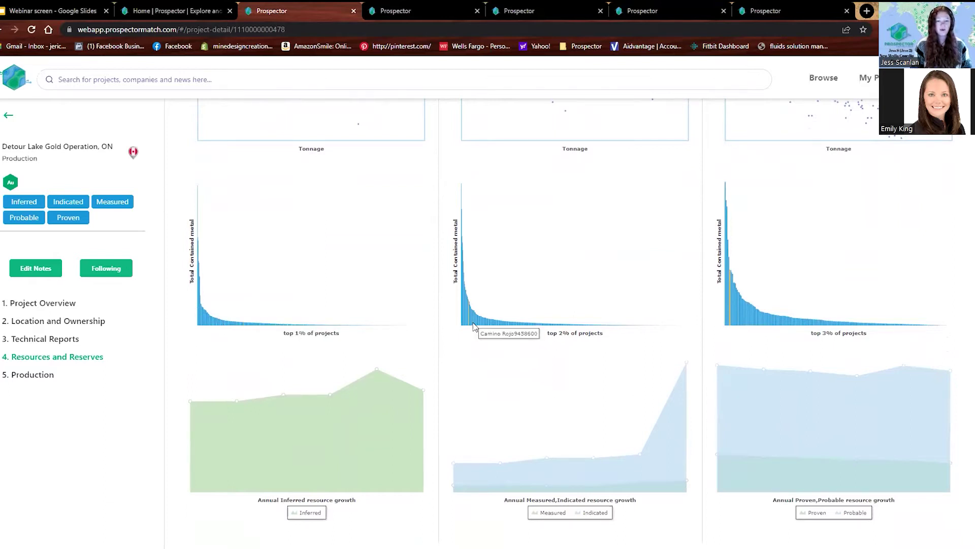
pyautogui.moveTo(760, 318)
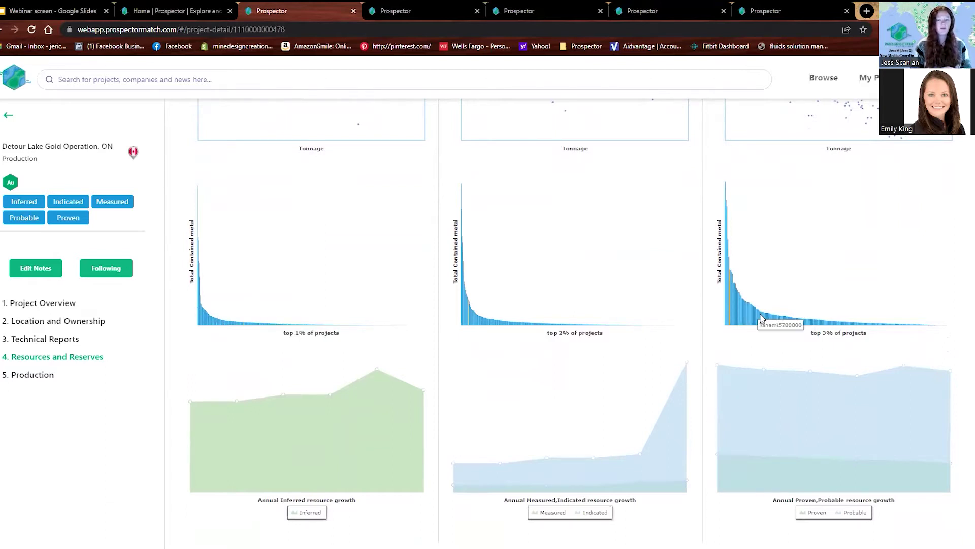
# - Examine the annual resource growth charts and inspect yearly points on the Inferred resource growth chart
pyautogui.scroll(-2, 94, 438)
pyautogui.scroll(-2, 93, 437)
pyautogui.scroll(1, 127, 441)
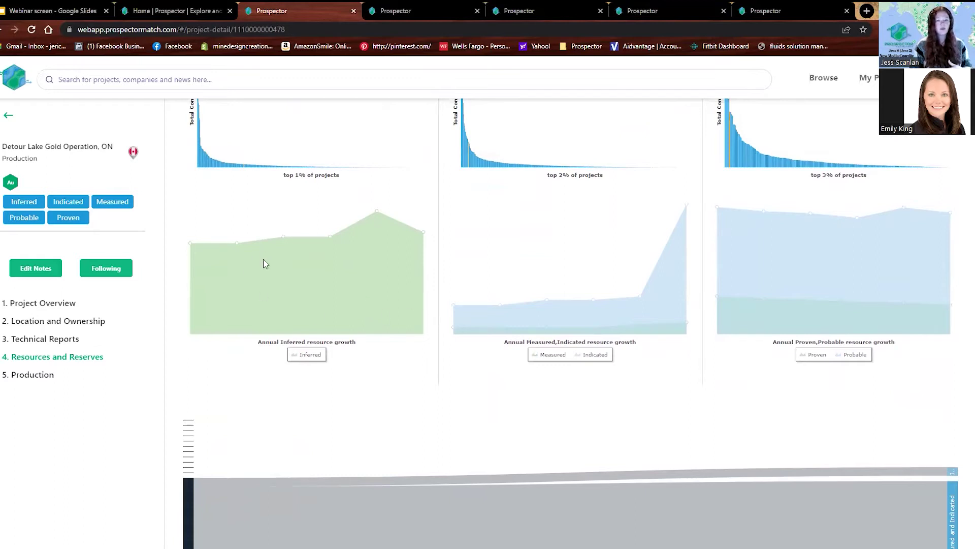
pyautogui.moveTo(377, 213)
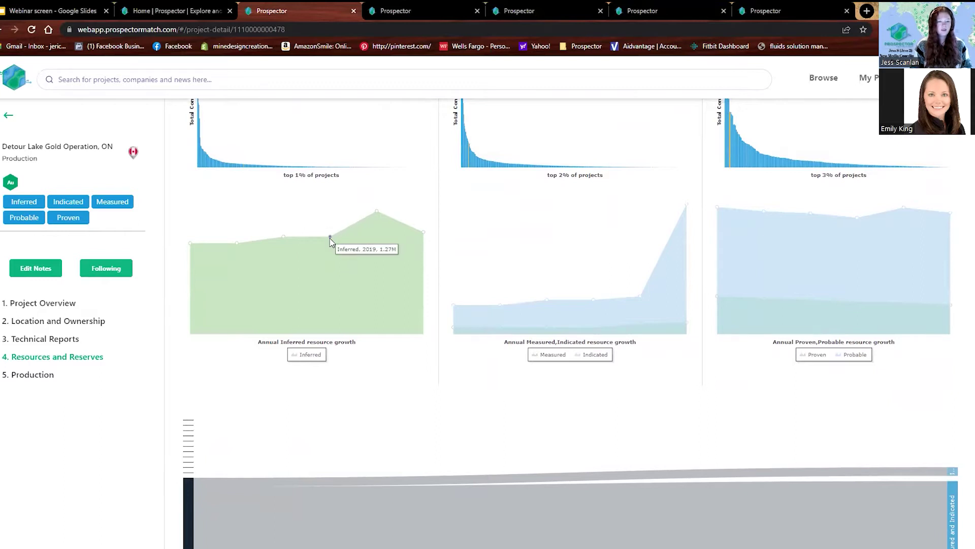
pyautogui.moveTo(282, 237)
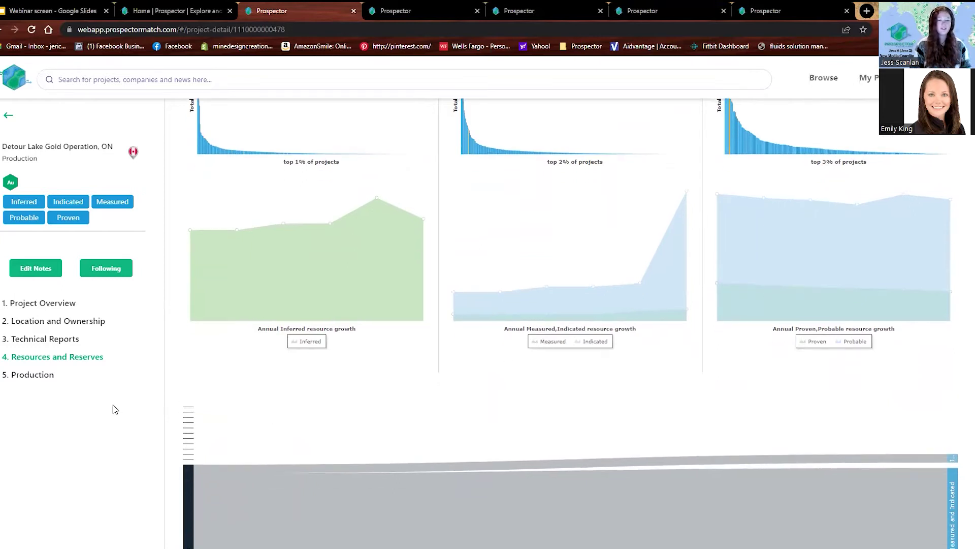
# - Look over the project's Production section, covering annual and quarterly production and production costs
pyautogui.scroll(-10, 113, 404)
pyautogui.scroll(-3, 112, 404)
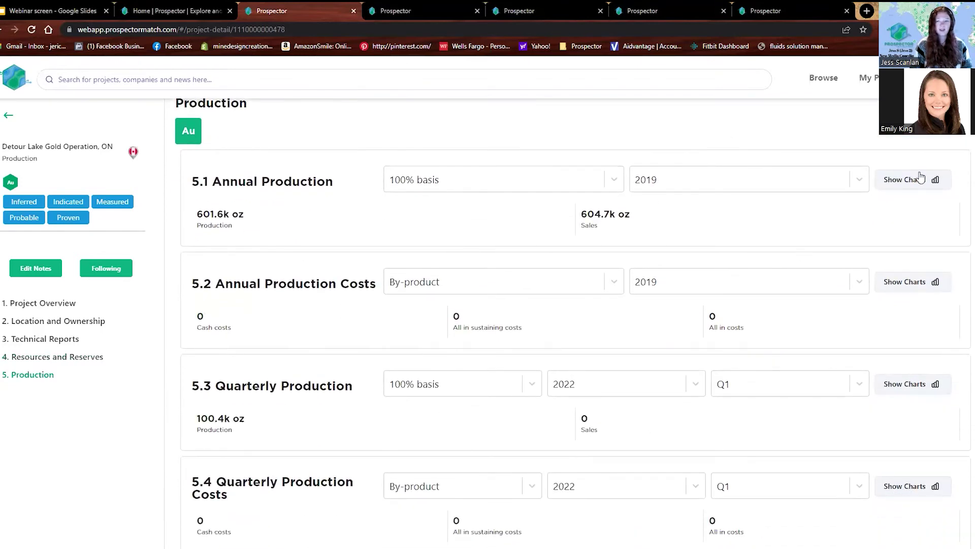
pyautogui.scroll(-1, 411, 363)
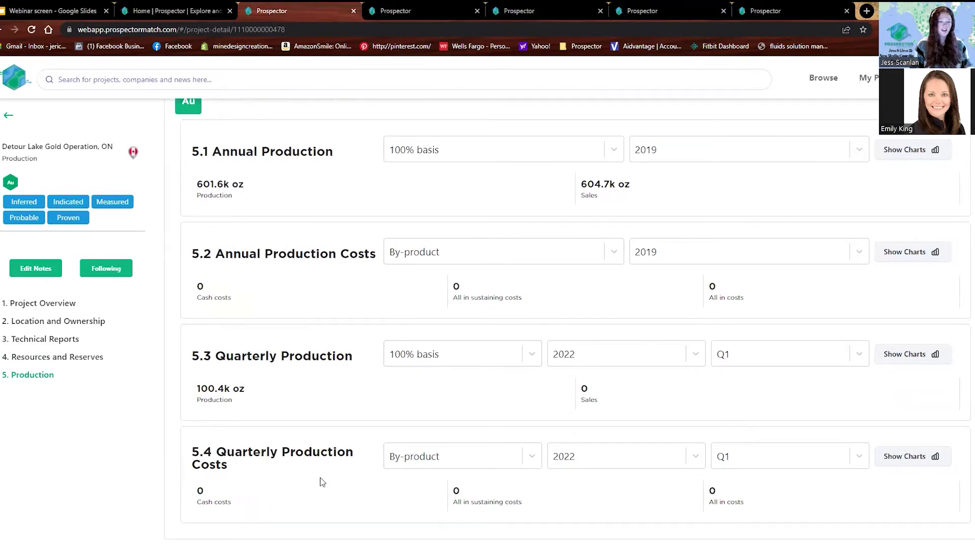
# - Return to the project's Life of Mine section and open its calculator for the 30 Mar 2021 report
pyautogui.scroll(8, 322, 479)
pyautogui.scroll(10, 539, 432)
pyautogui.scroll(-6, 539, 432)
pyautogui.scroll(-5, 539, 432)
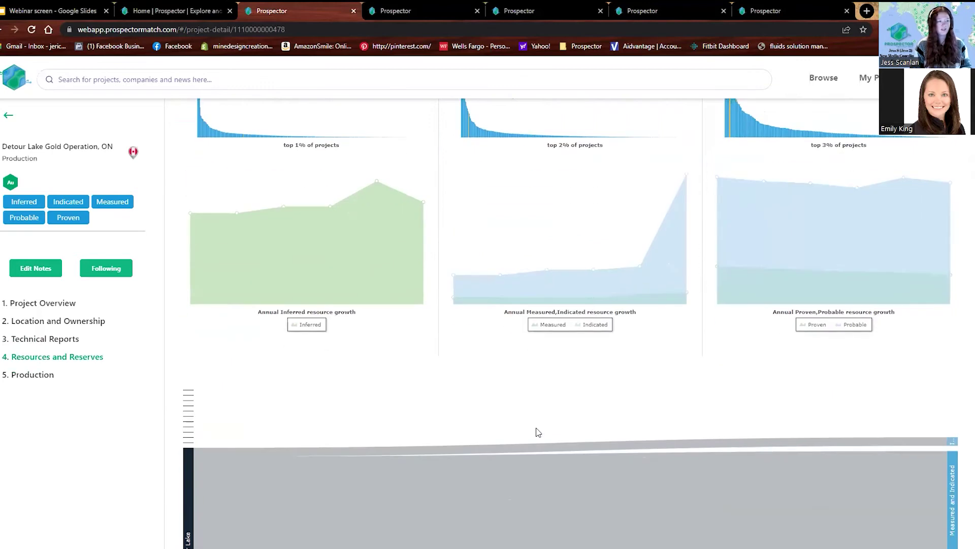
pyautogui.scroll(10, 539, 432)
pyautogui.scroll(-4, 539, 432)
pyautogui.scroll(10, 476, 355)
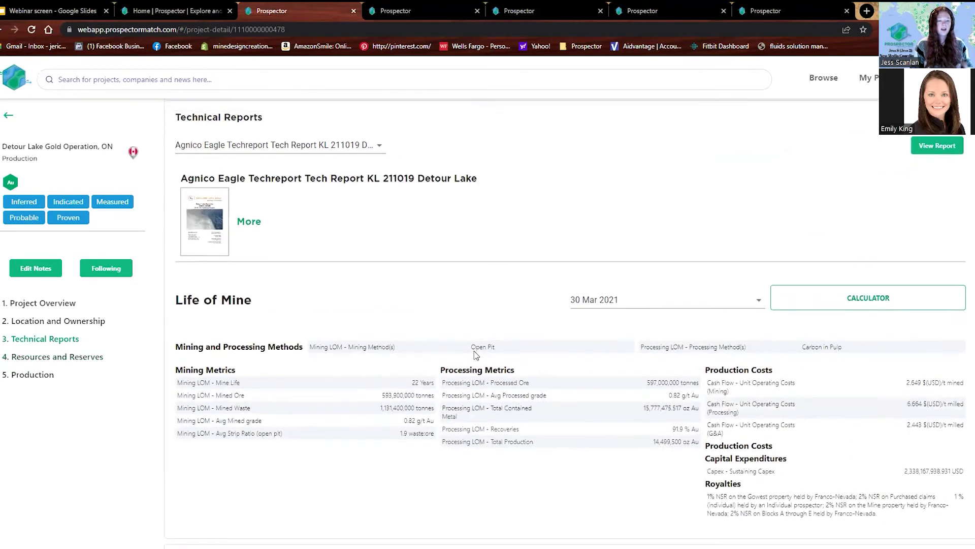
pyautogui.scroll(-2, 477, 355)
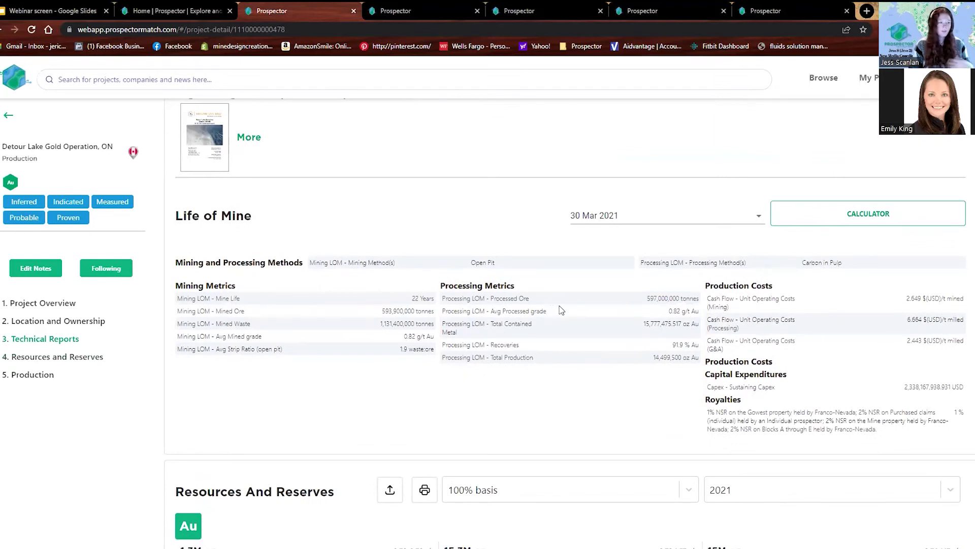
pyautogui.click(894, 219)
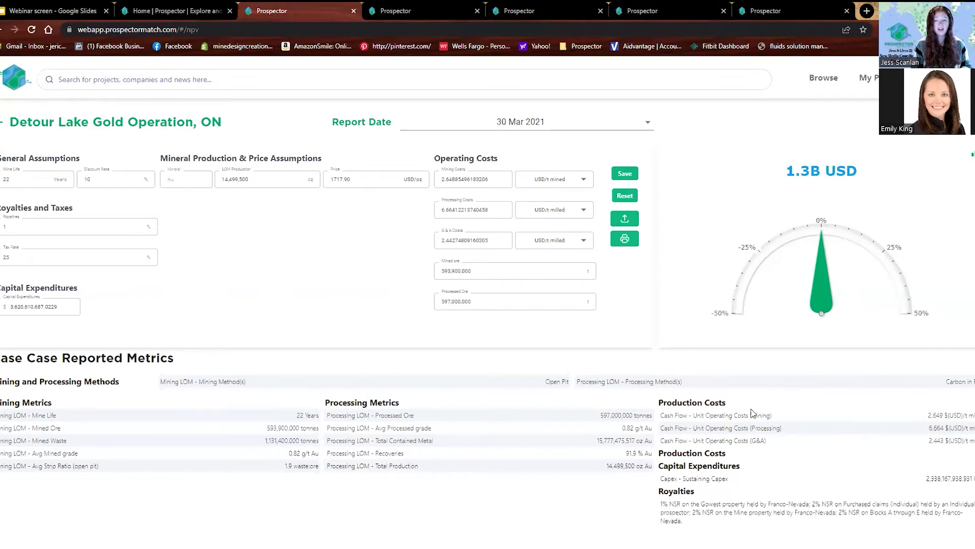
# - Change the calculator's NPV gauge to the Calculated Values chart and inspect its bars from metal sales to NPV
pyautogui.moveTo(823, 281)
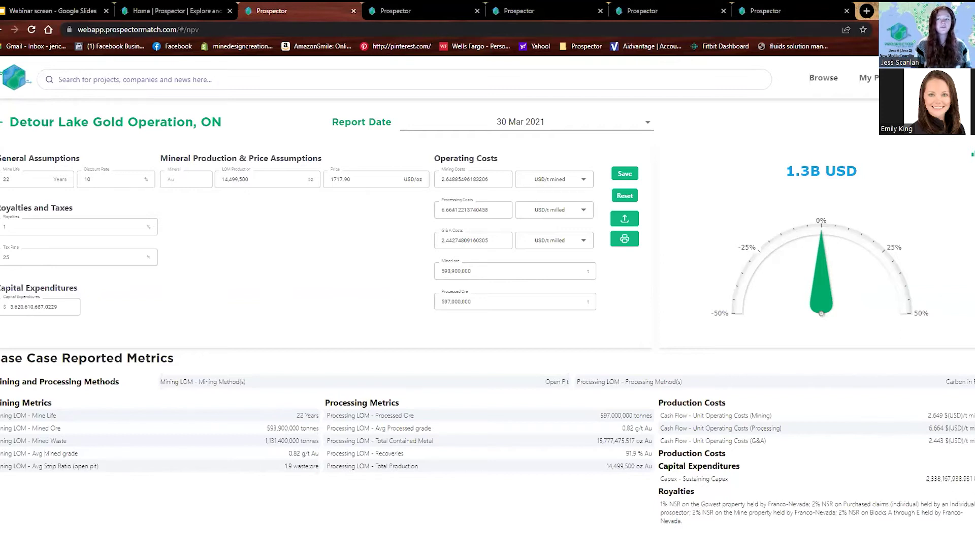
pyautogui.click(972, 161)
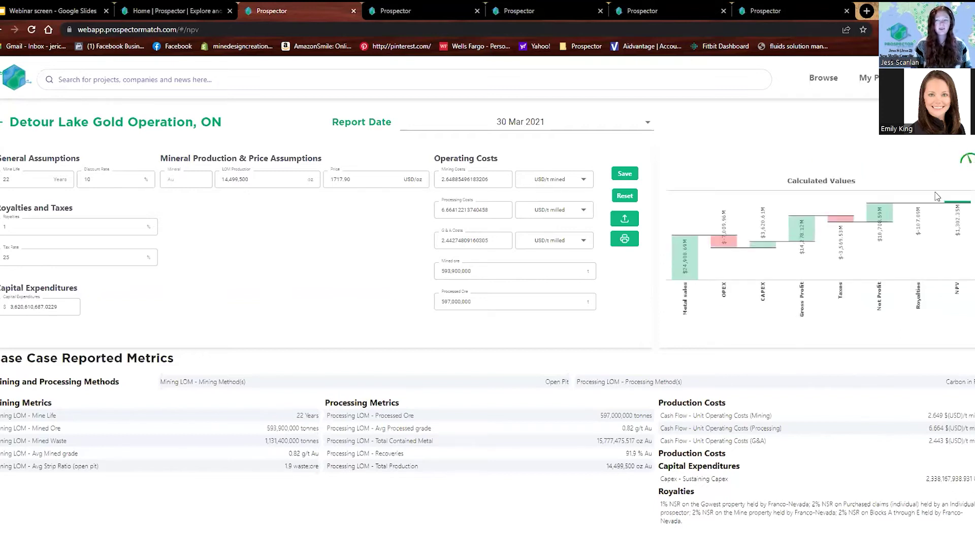
pyautogui.moveTo(725, 246)
pyautogui.moveTo(862, 221)
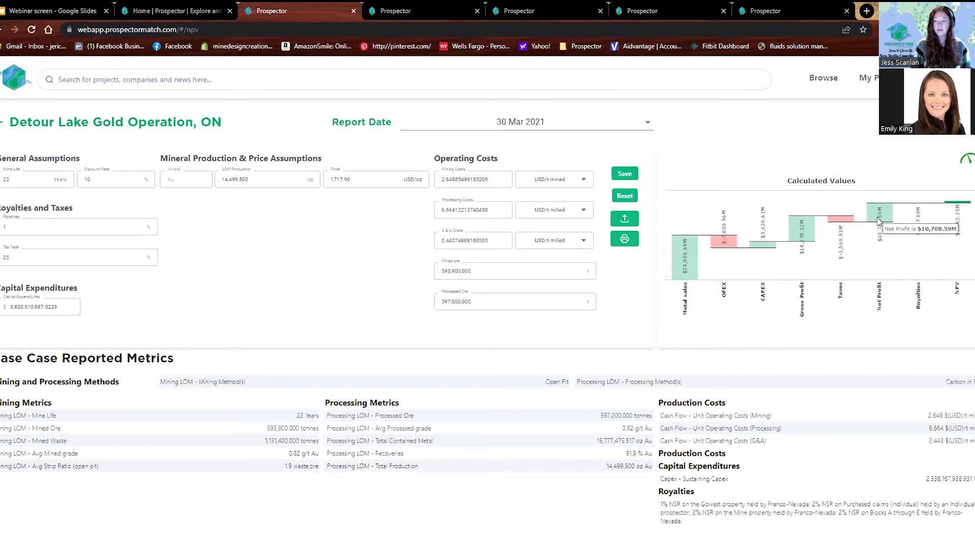
pyautogui.moveTo(957, 206)
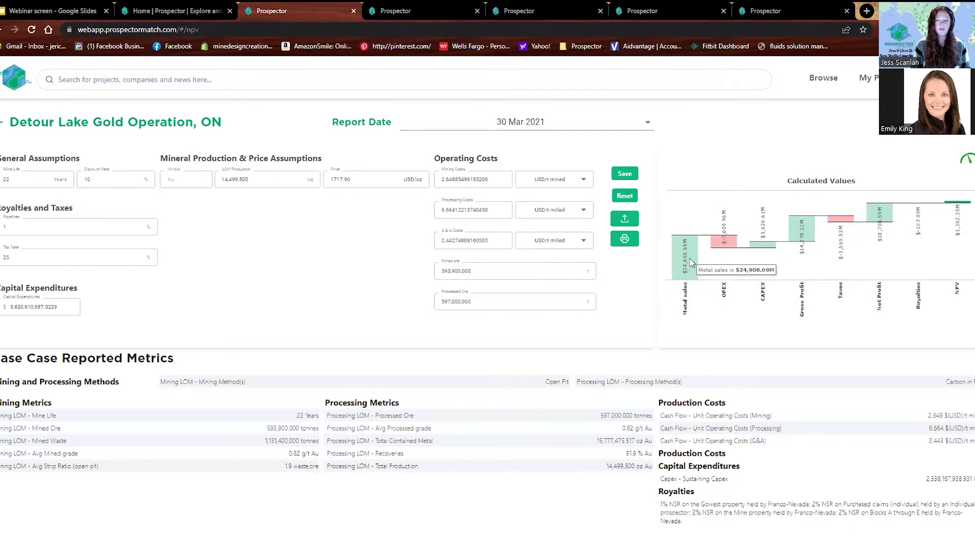
# - Set the calculator's gold price to 1200 USD/oz and check its effect on the NPV gauge and Calculated Values chart
pyautogui.click(968, 161)
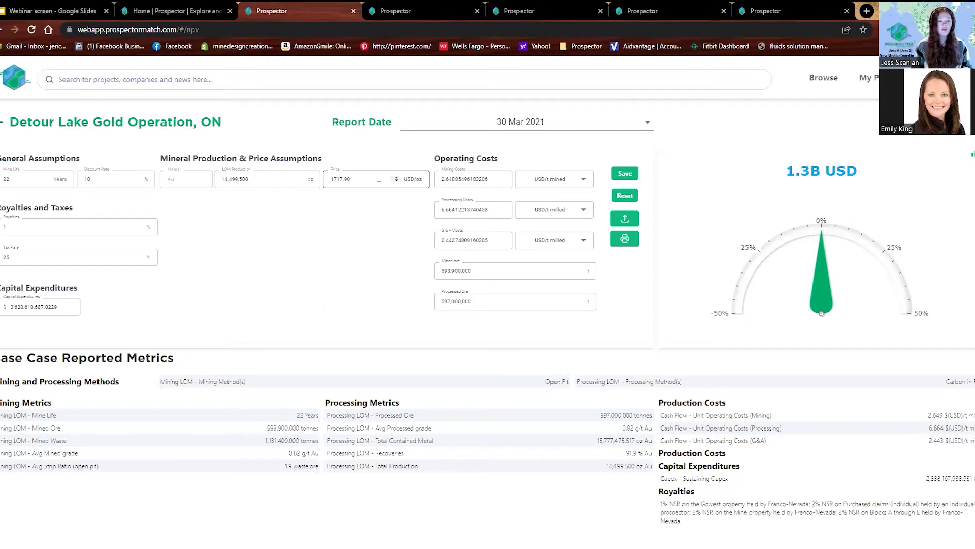
pyautogui.moveTo(379, 178); pyautogui.dragTo(268, 191)
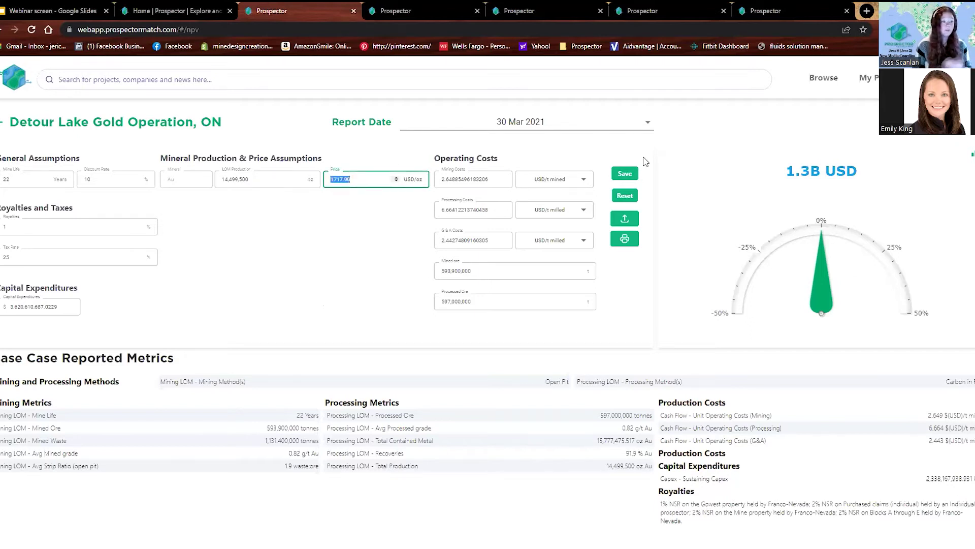
pyautogui.write('1200')
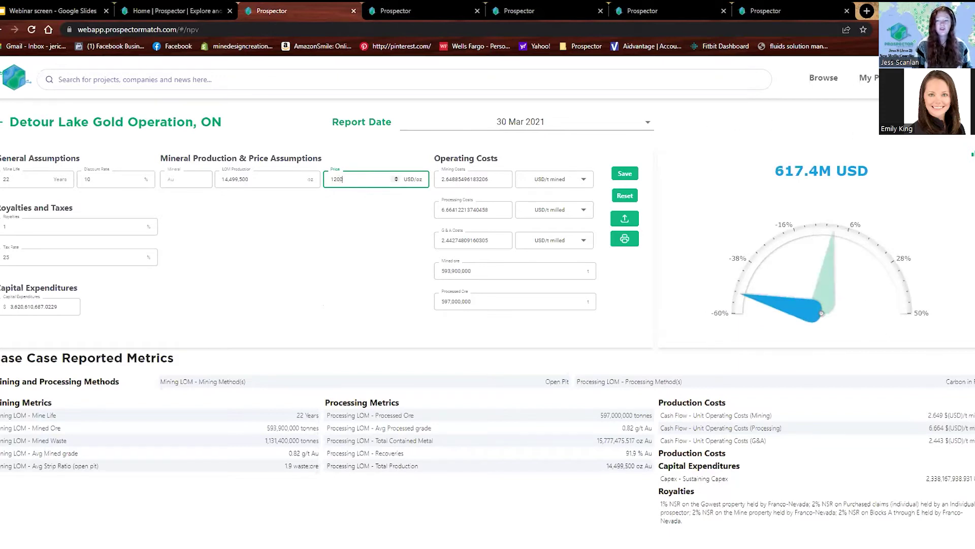
pyautogui.moveTo(800, 304)
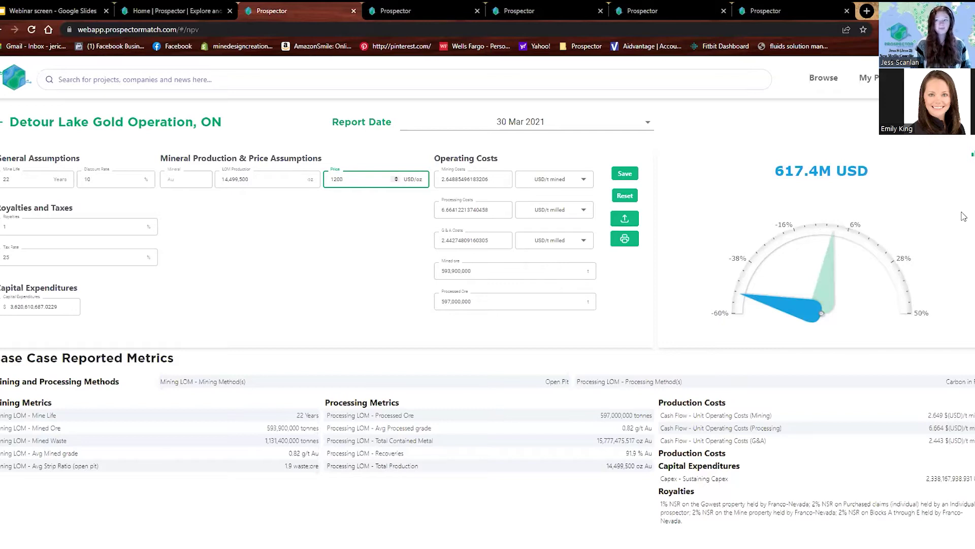
pyautogui.click(971, 157)
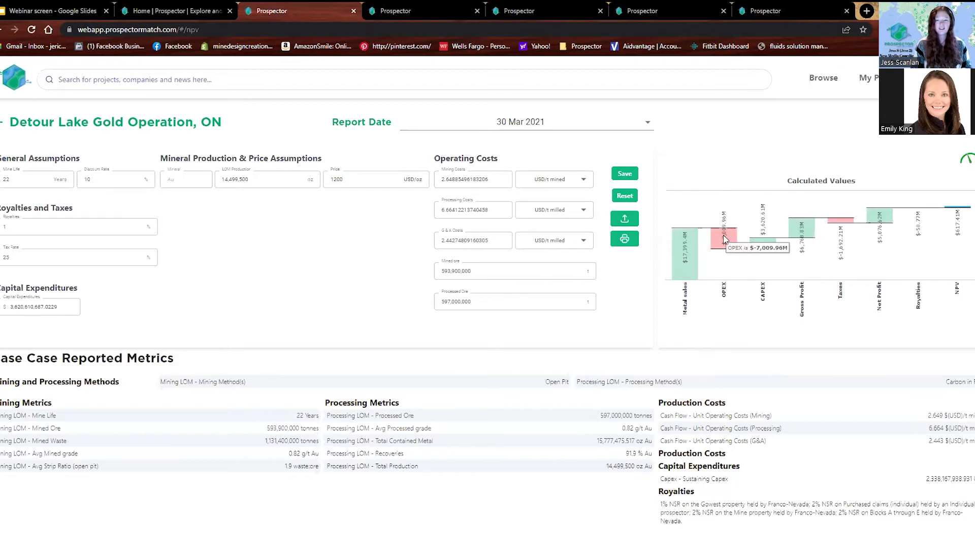
pyautogui.moveTo(803, 229)
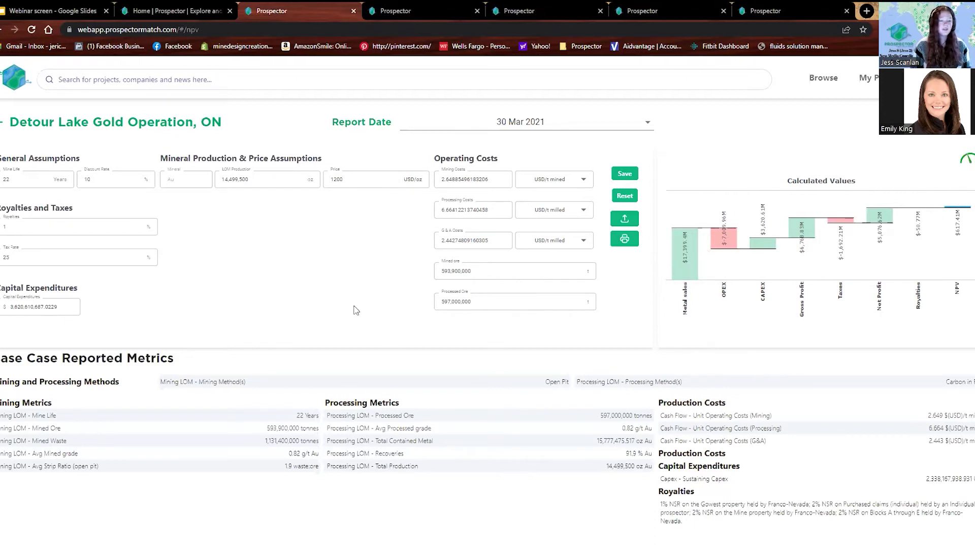
# - Set royalties to 6% and the tax rate to 50%, and switch the results display back to the NPV gauge
pyautogui.click(91, 225)
pyautogui.hotkey('ctrl', 'a')
pyautogui.write('6')
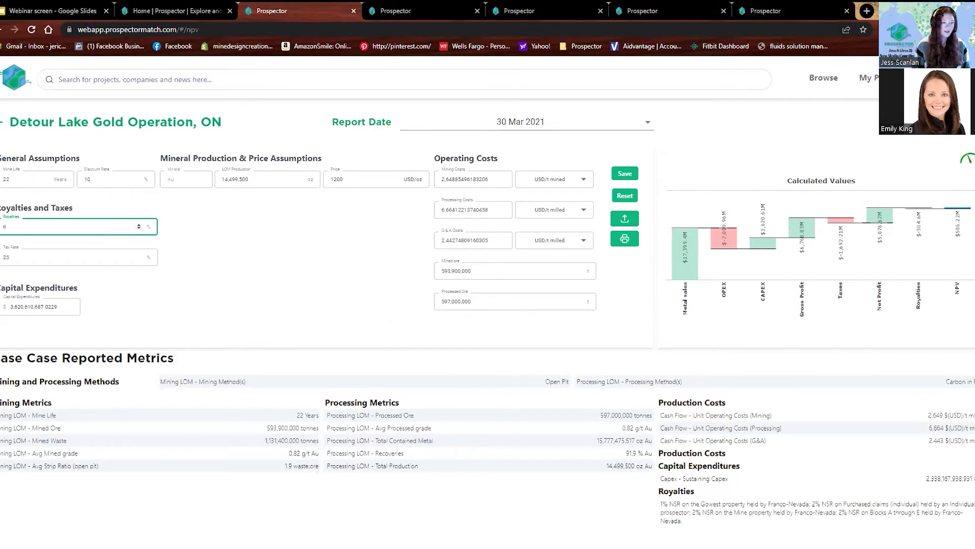
pyautogui.press('Tab')
pyautogui.write('50')
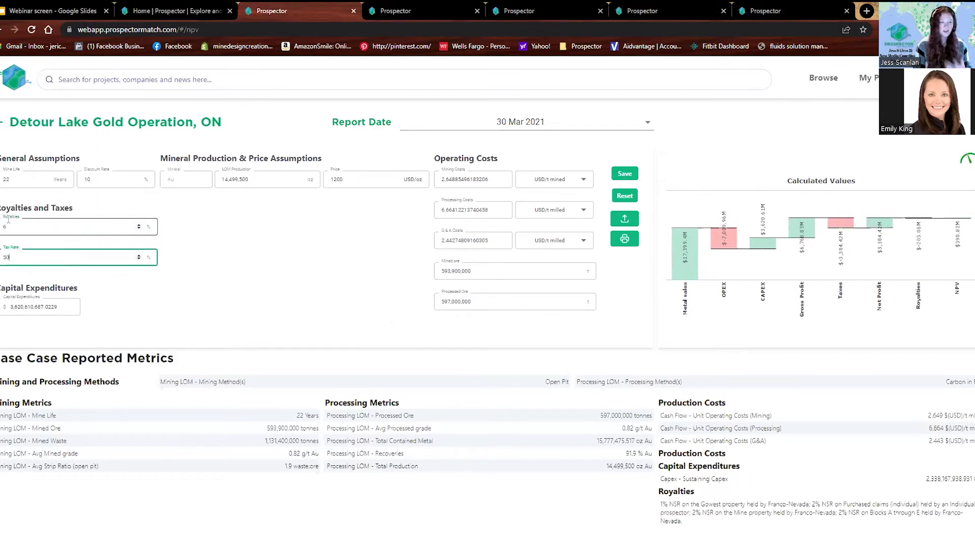
pyautogui.click(967, 159)
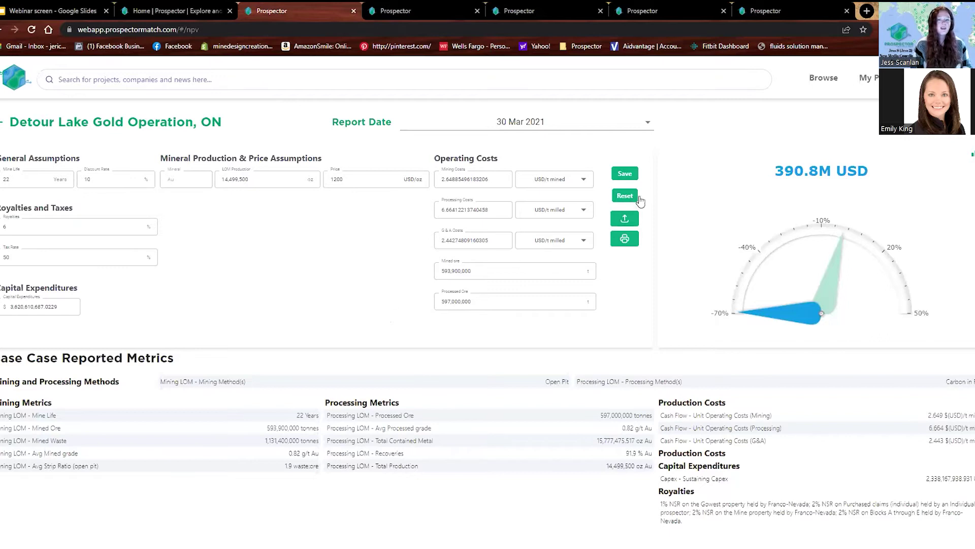
# - Export the NPV calculation as a PDF report, view the downloaded file and close it
pyautogui.click(634, 241)
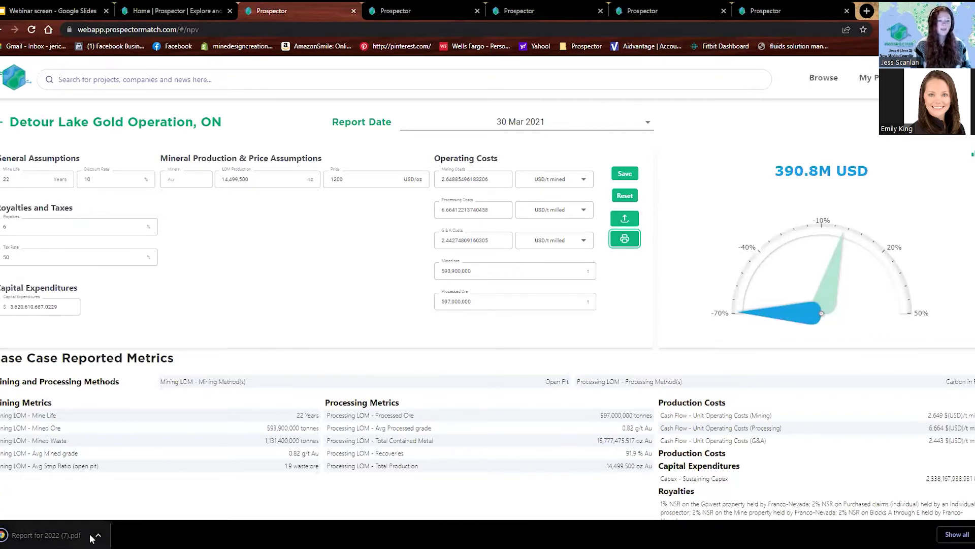
pyautogui.click(59, 531)
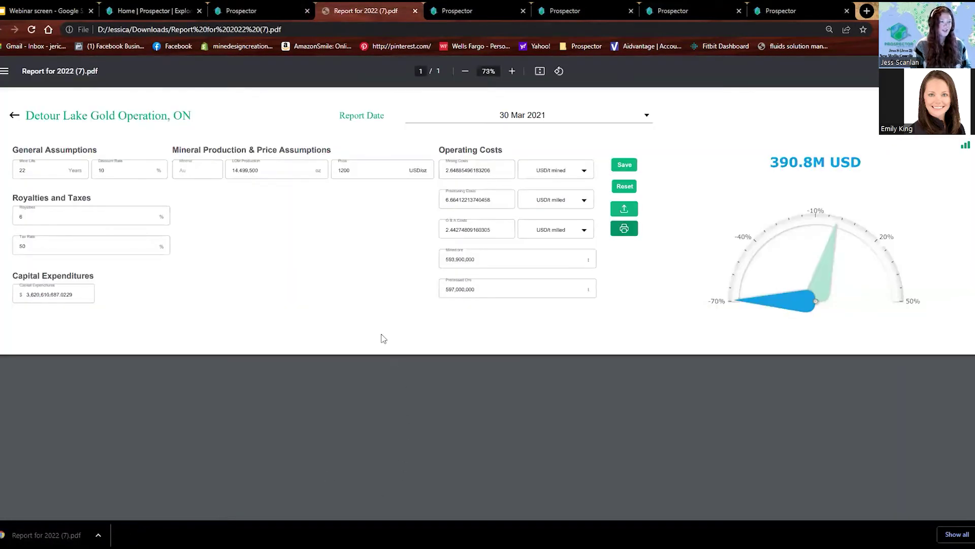
pyautogui.click(416, 11)
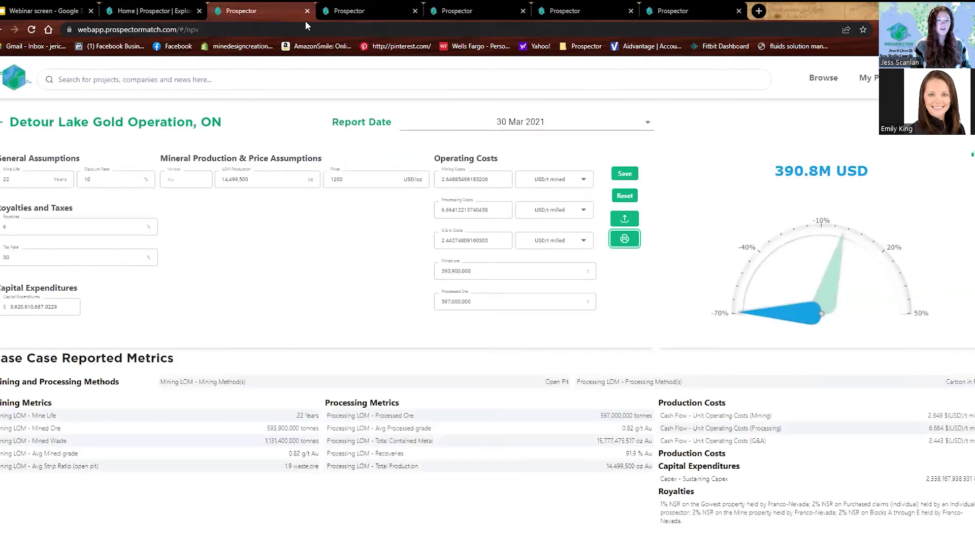
# - Save the current NPV scenario under the name "HighTaxes"
pyautogui.click(624, 173)
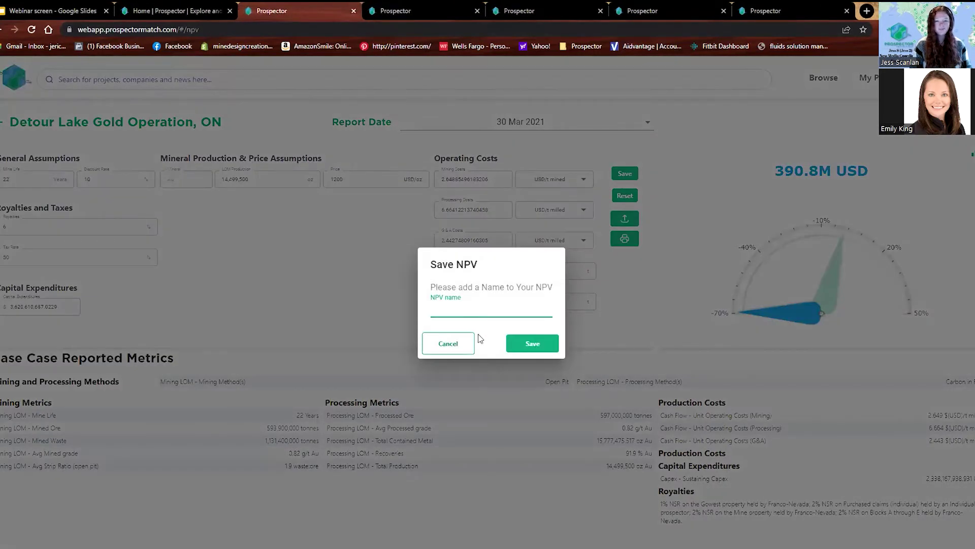
pyautogui.click(478, 303)
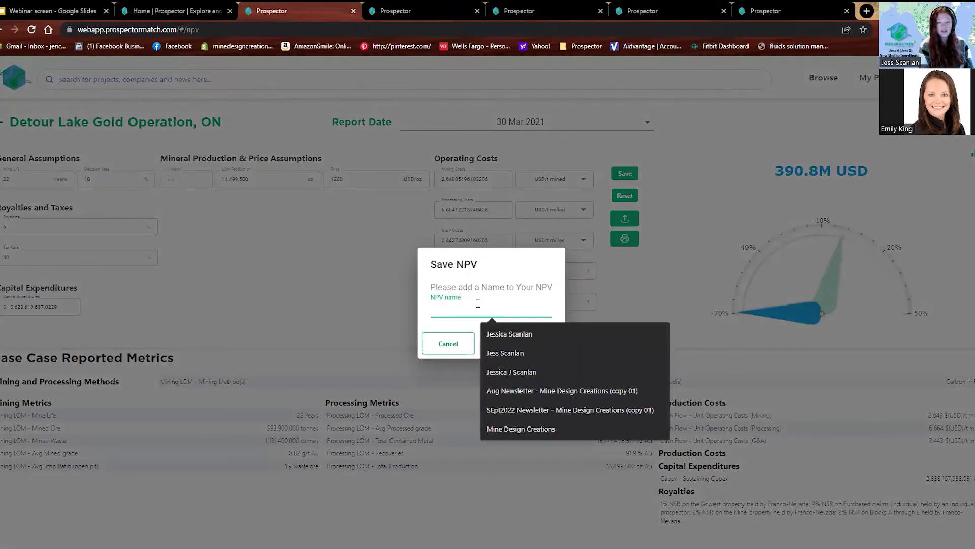
pyautogui.write('HighTaxes')
pyautogui.click(533, 343)
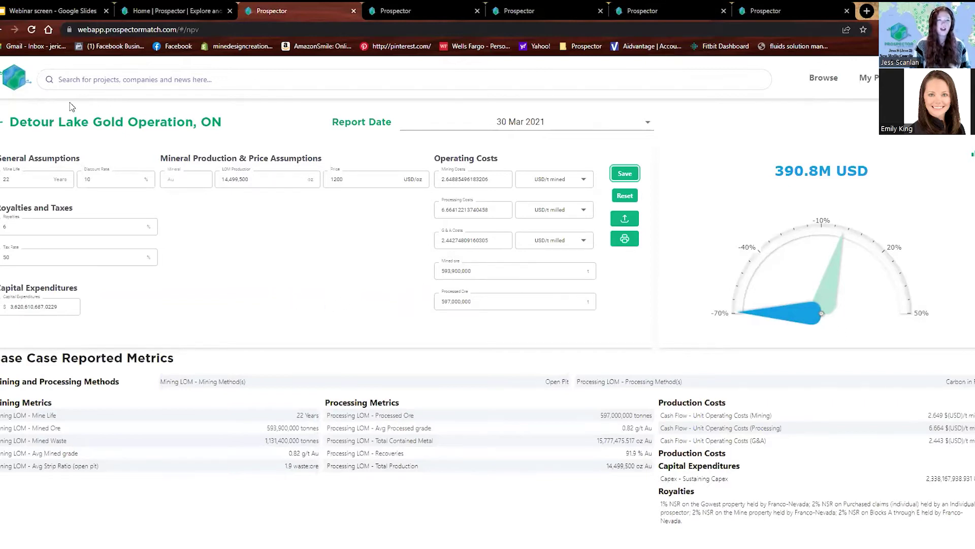
# - Return to the Detour Lake Gold Operation project page and add the project to the "Mines I know" list
pyautogui.click(2, 123)
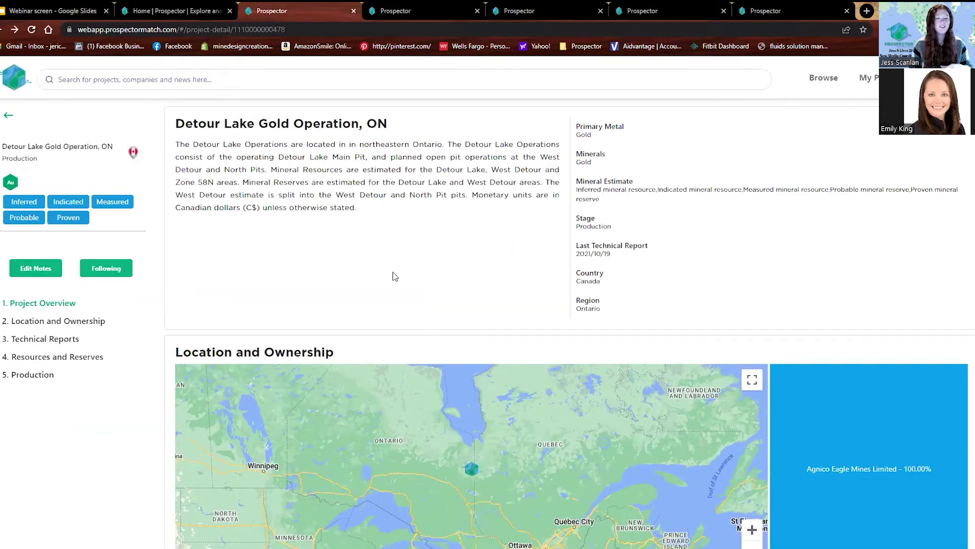
pyautogui.scroll(-1, 395, 264)
pyautogui.scroll(-2, 395, 264)
pyautogui.scroll(3, 148, 374)
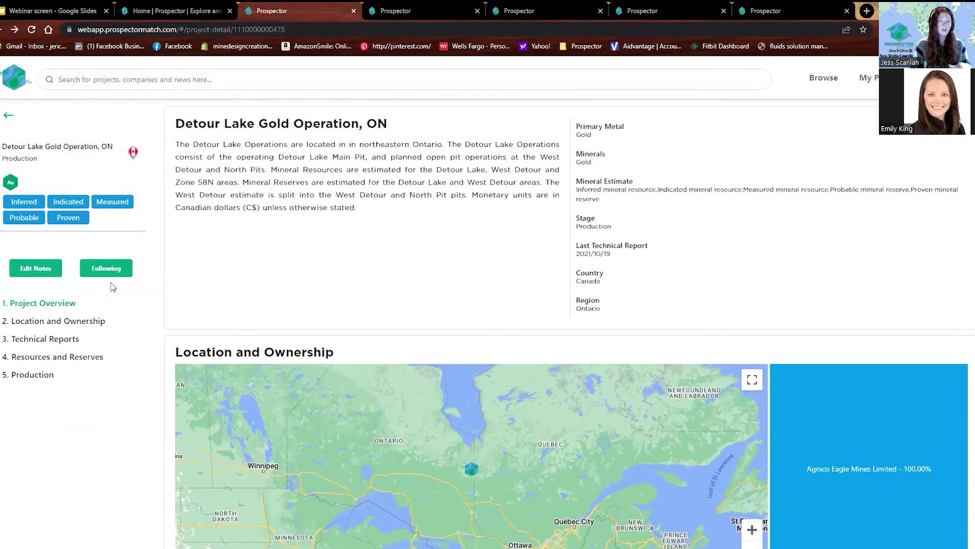
pyautogui.click(121, 271)
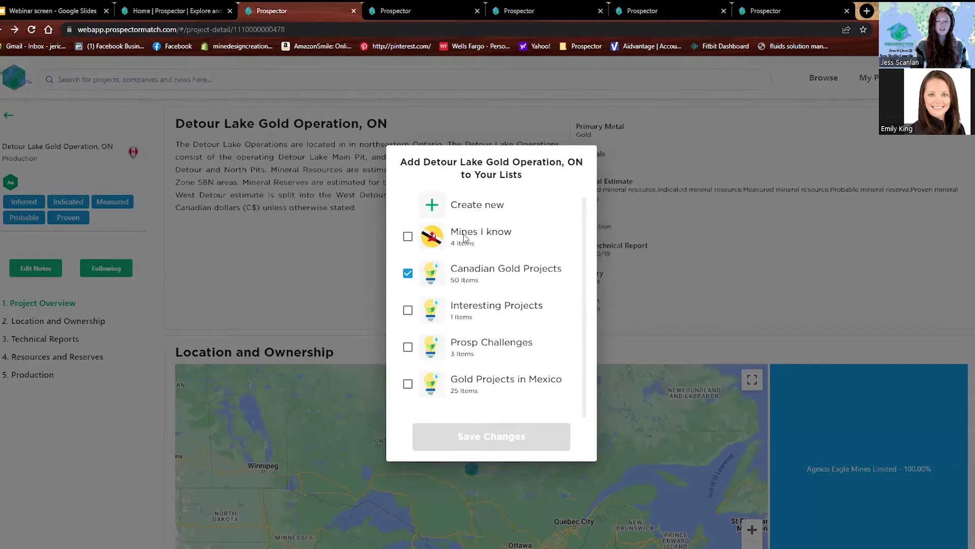
pyautogui.click(407, 236)
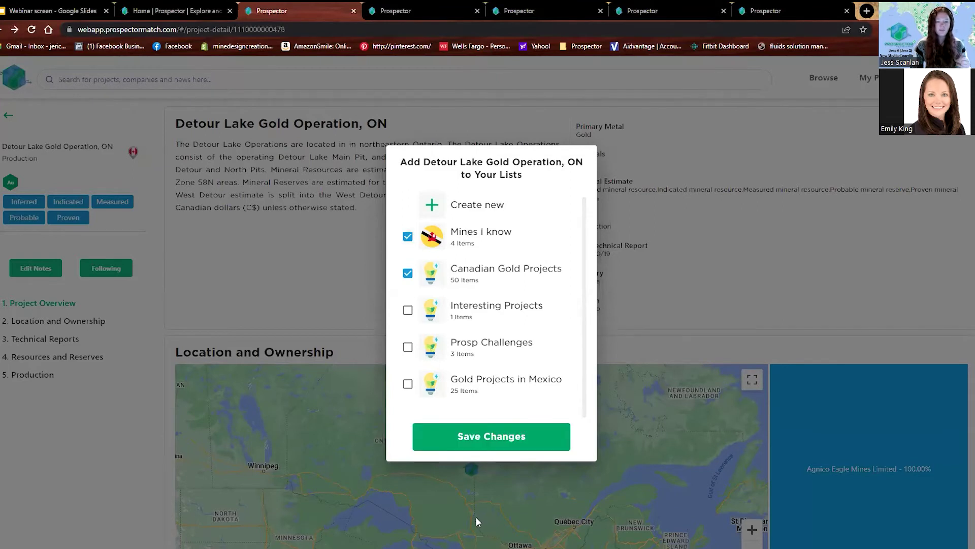
pyautogui.click(509, 438)
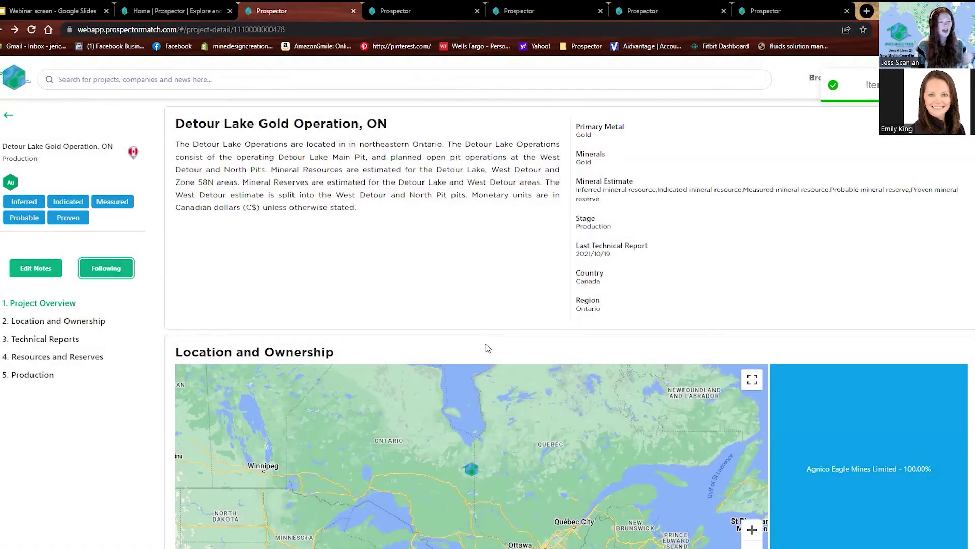
# - Replace the project's note text with "Beaver Creek" and save the note
pyautogui.click(49, 271)
pyautogui.moveTo(360, 253); pyautogui.dragTo(202, 231)
pyautogui.write('Beaver Creek')
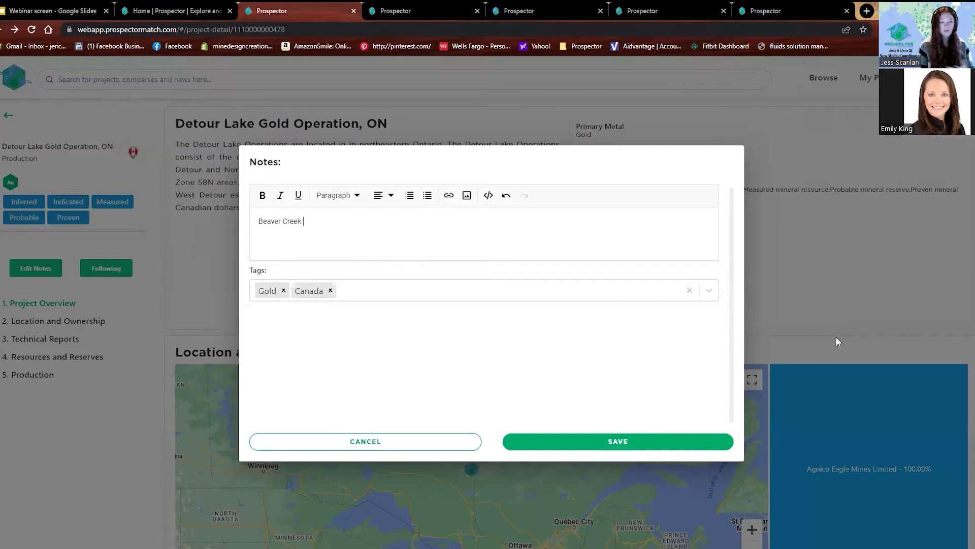
pyautogui.click(472, 299)
pyautogui.click(485, 293)
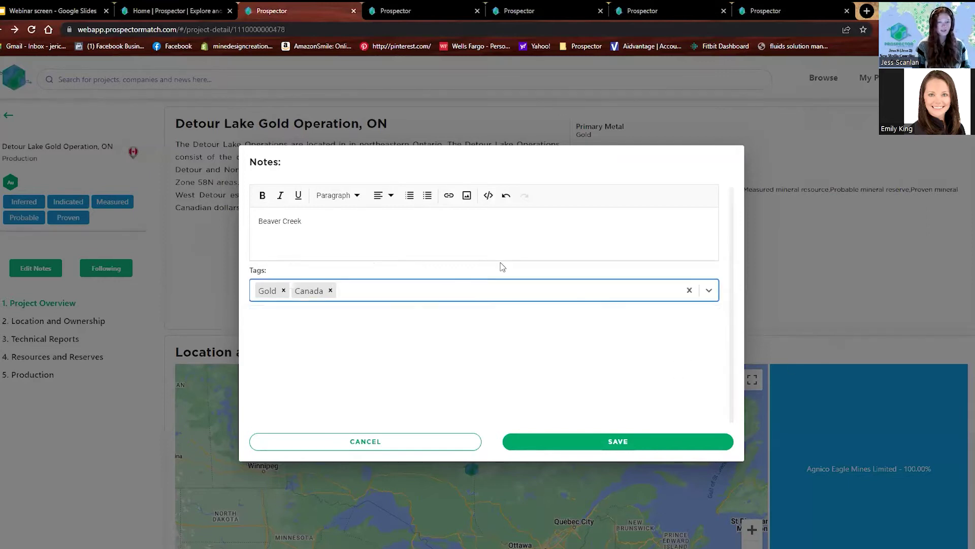
pyautogui.click(657, 446)
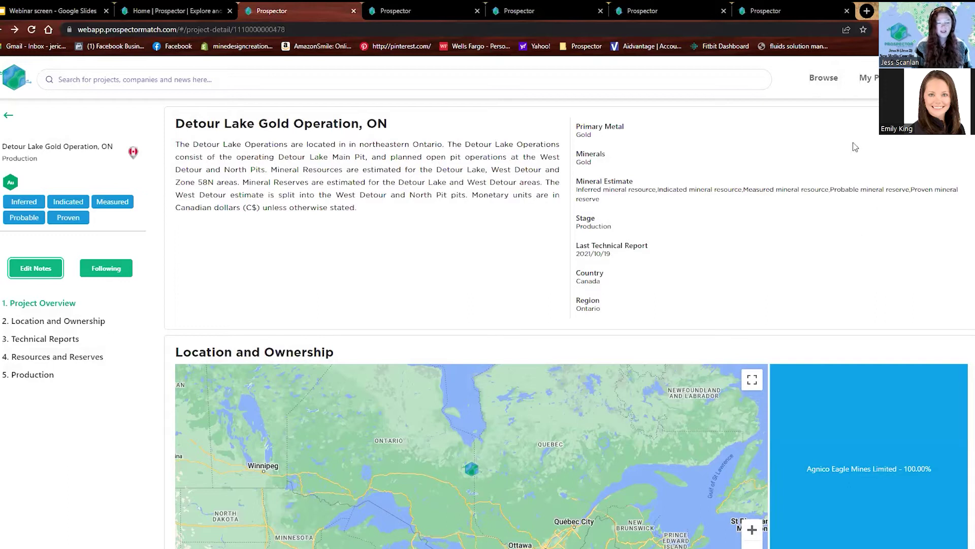
# - Open the personal prospects area and display the noted projects instead of companies
pyautogui.click(866, 78)
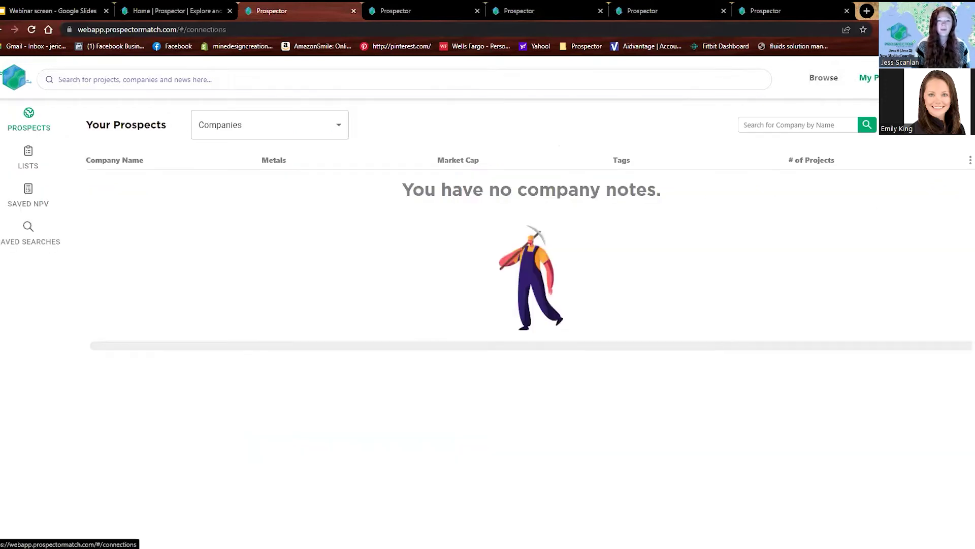
pyautogui.click(28, 155)
pyautogui.click(37, 124)
pyautogui.click(28, 156)
pyautogui.click(29, 122)
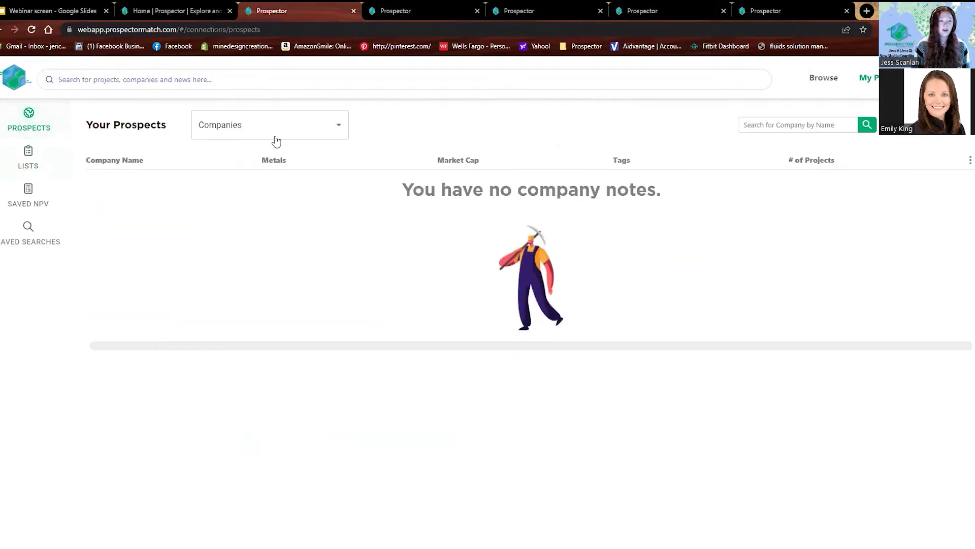
pyautogui.click(276, 140)
pyautogui.click(272, 146)
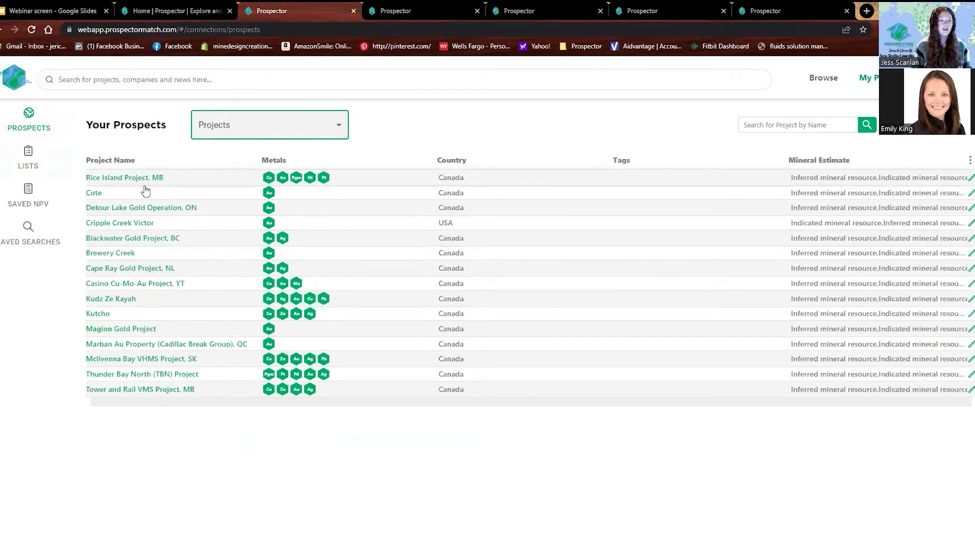
# - View the contents of the Canadian Gold Projects list and reopen the saved "HighTaxes" NPV
pyautogui.click(29, 157)
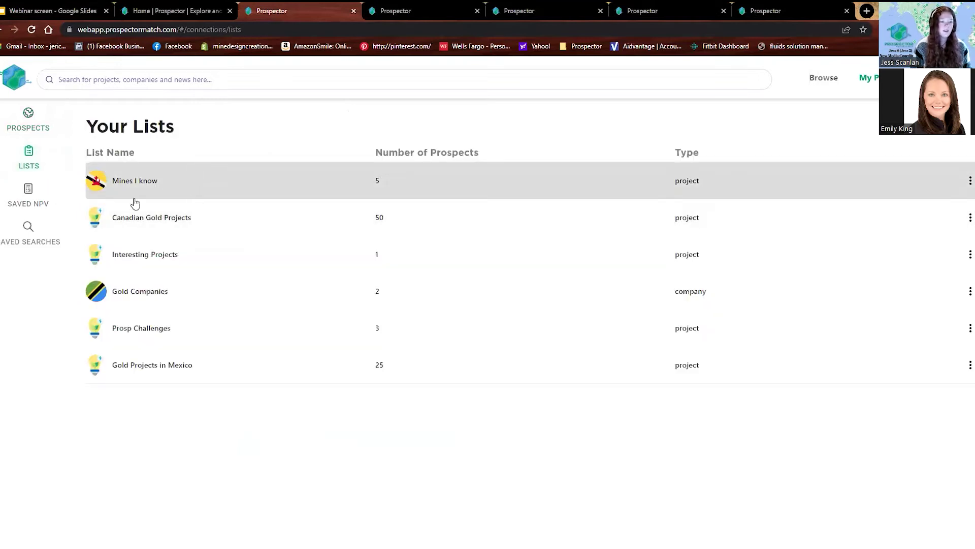
pyautogui.click(170, 217)
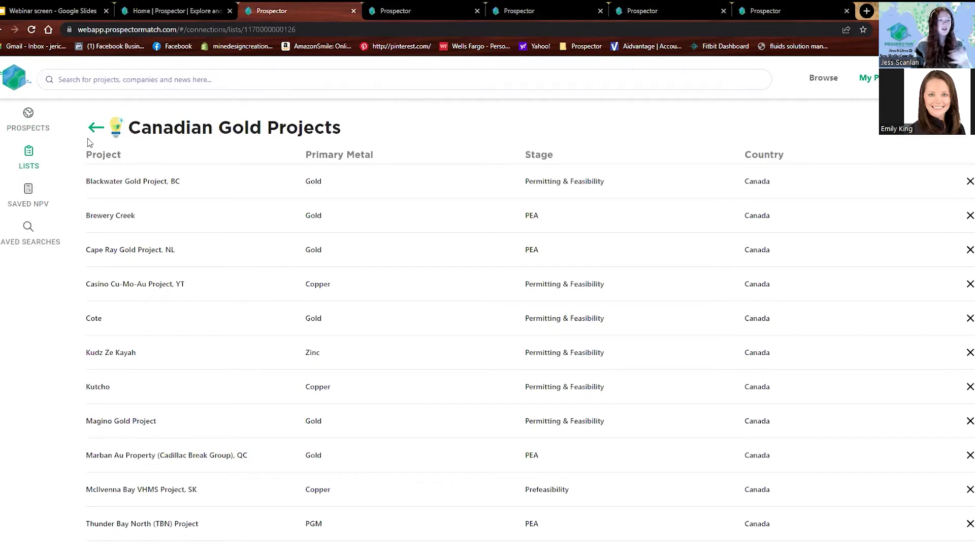
pyautogui.click(27, 190)
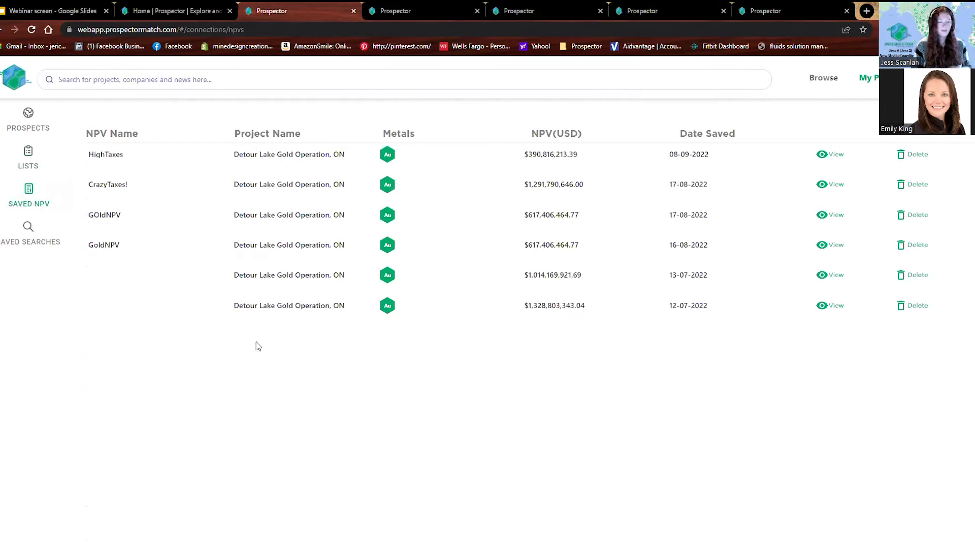
pyautogui.click(831, 159)
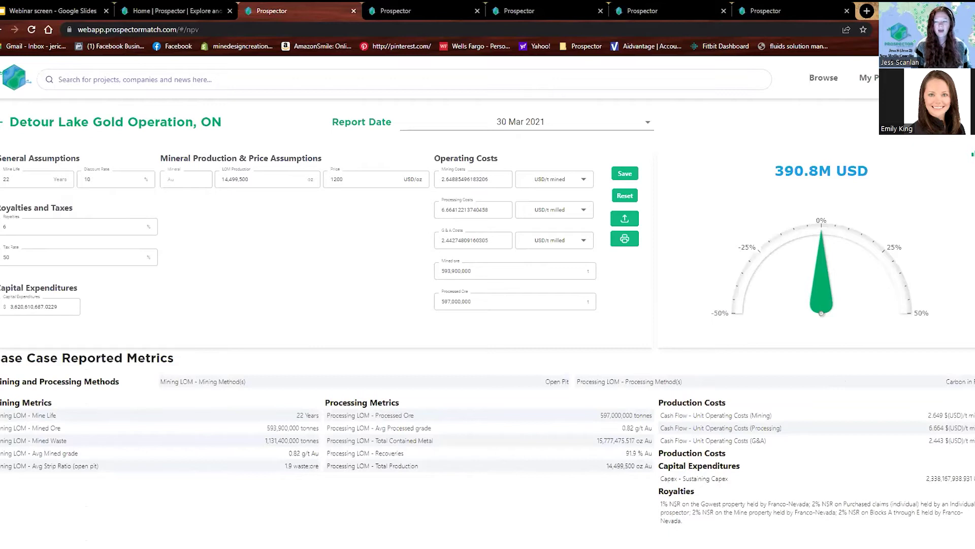
# - Return to the project browsing page and search the whole site for "Agni"
pyautogui.click(12, 82)
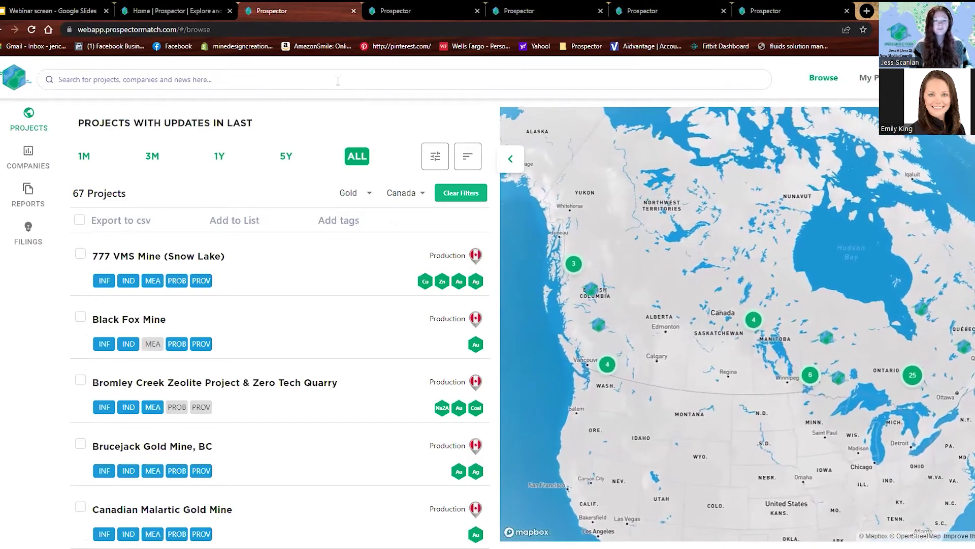
pyautogui.click(319, 80)
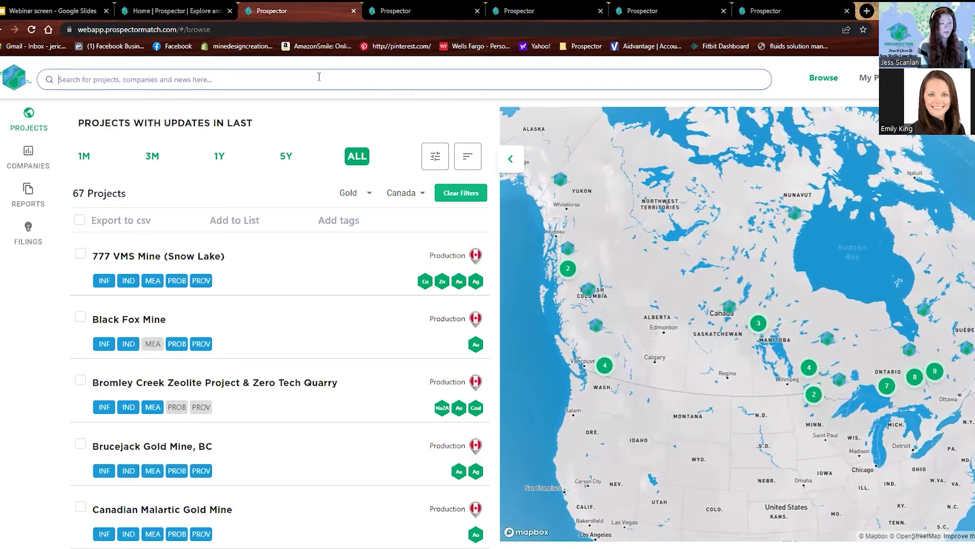
pyautogui.write('Agni')
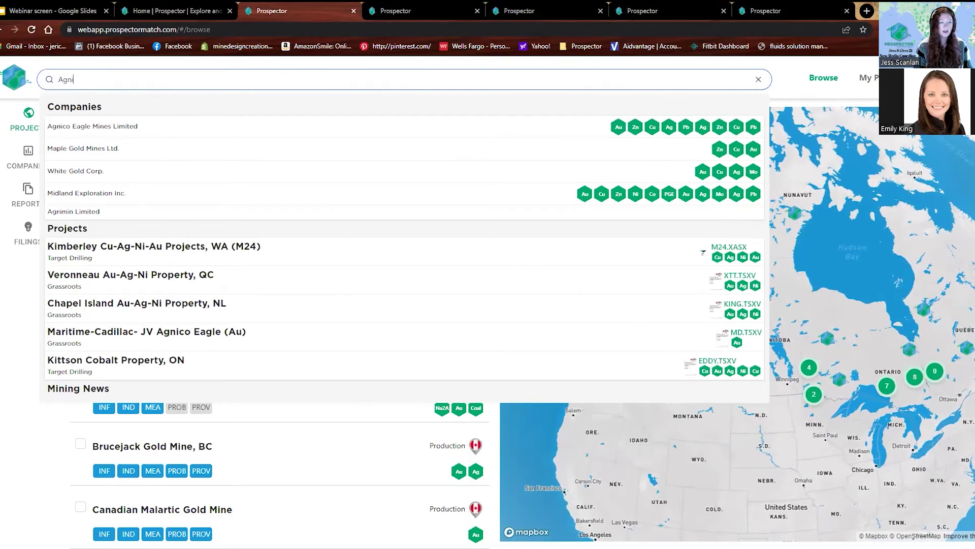
# - Switch browsing to the Companies listing and clear the site-wide search
pyautogui.click(25, 158)
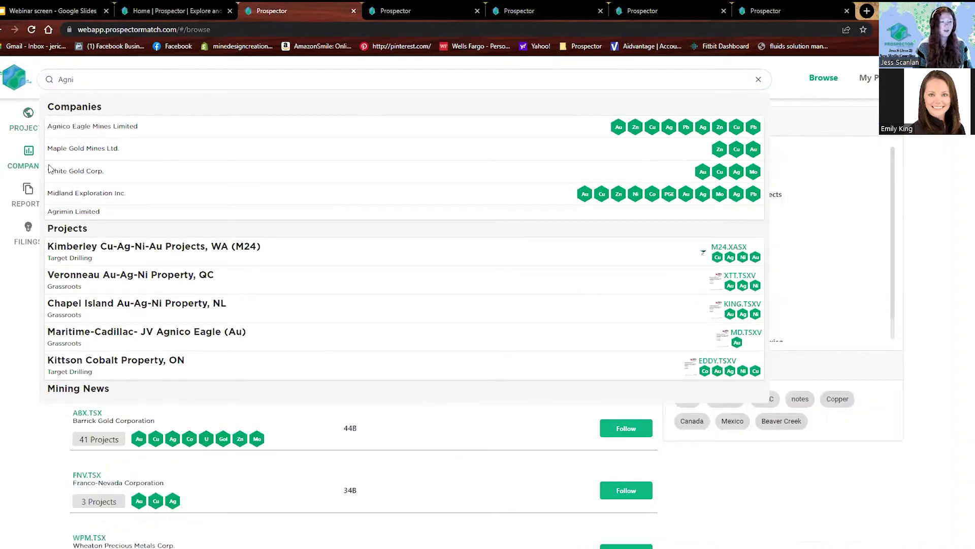
pyautogui.click(759, 79)
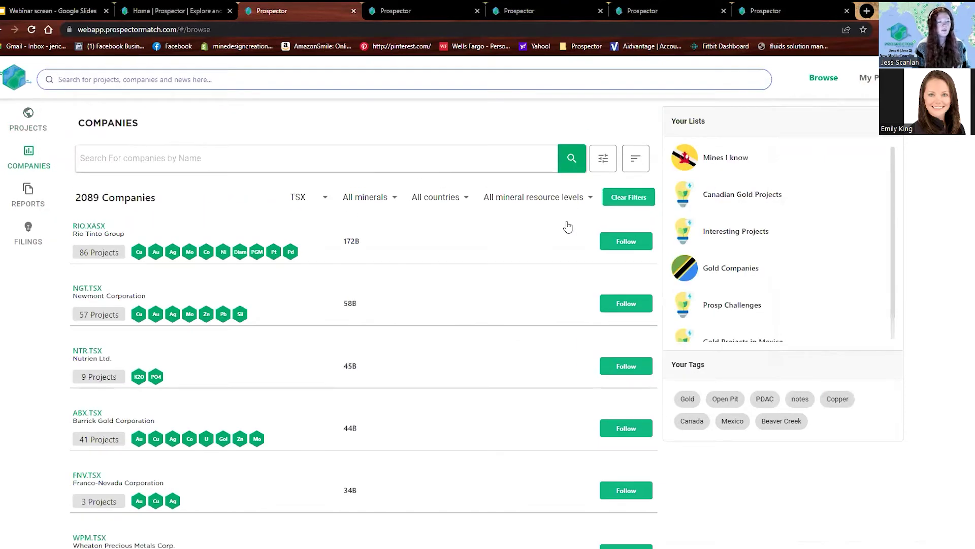
# - Open the advanced companies search and remove all the selected exchanges from its filter
pyautogui.click(603, 158)
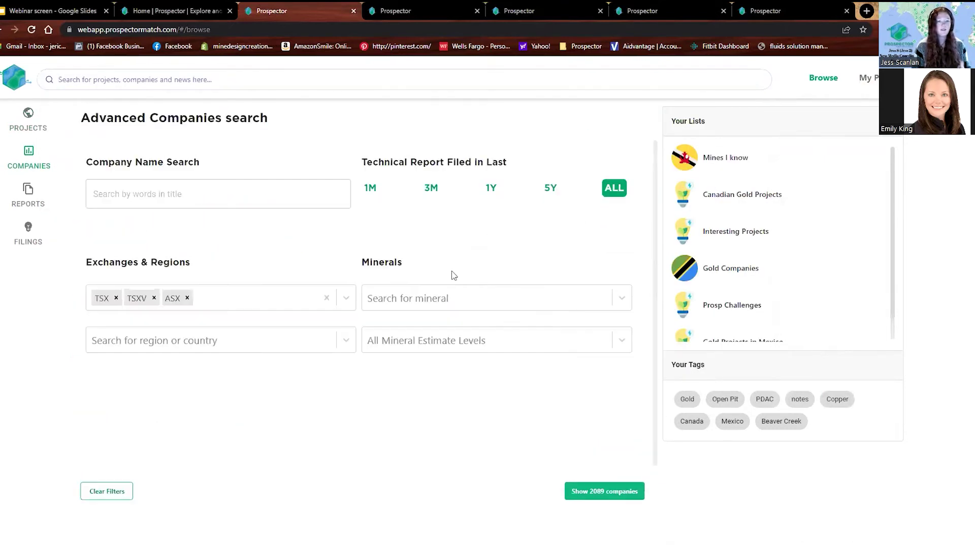
pyautogui.click(326, 298)
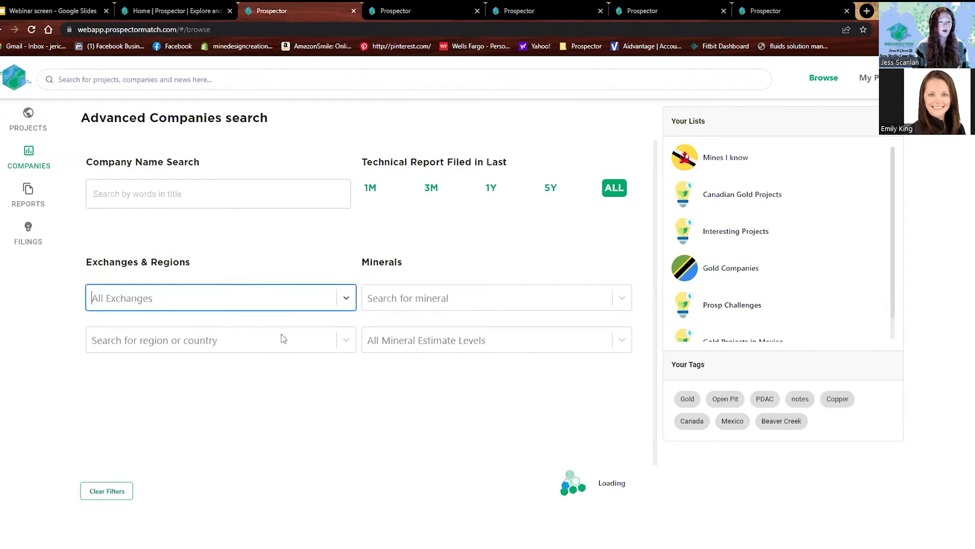
pyautogui.click(574, 300)
pyautogui.click(577, 215)
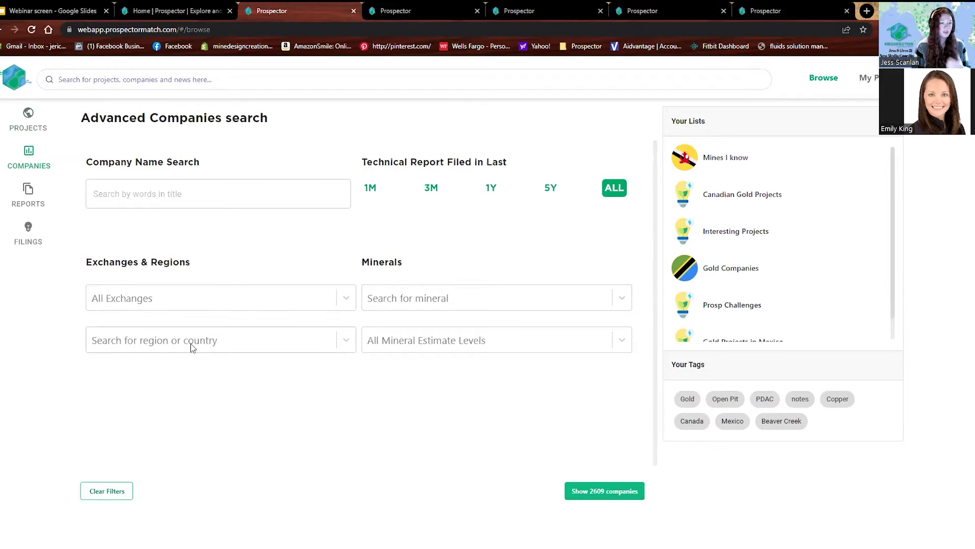
# - Return to the projects listing, search the whole site for "detour lake" and open the Detour Lake Gold Operation, ON project
pyautogui.click(26, 125)
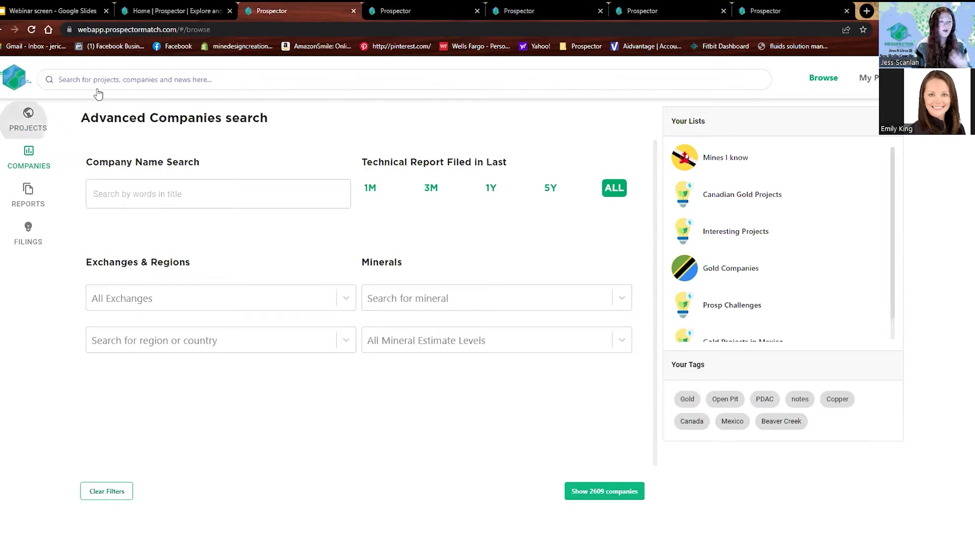
pyautogui.click(125, 80)
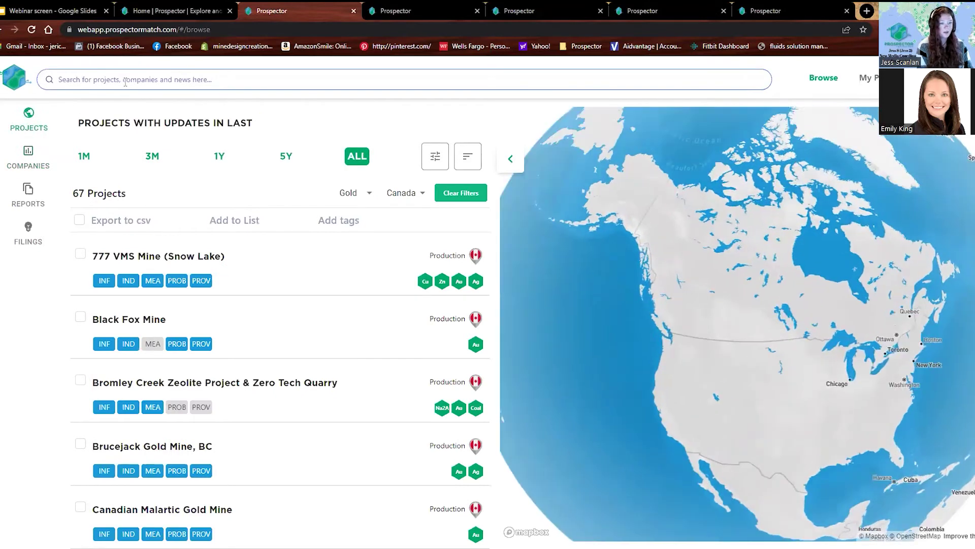
pyautogui.write('detour ')
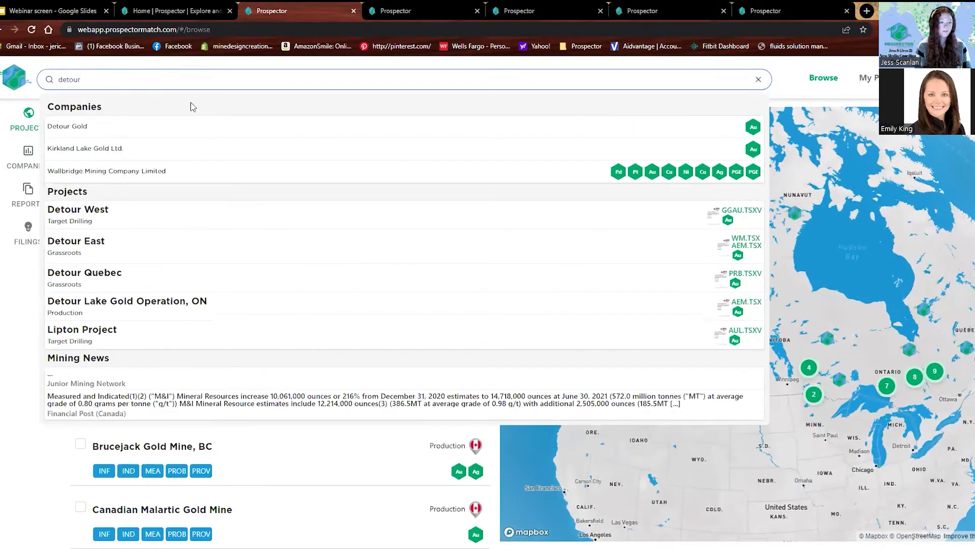
pyautogui.write('lake')
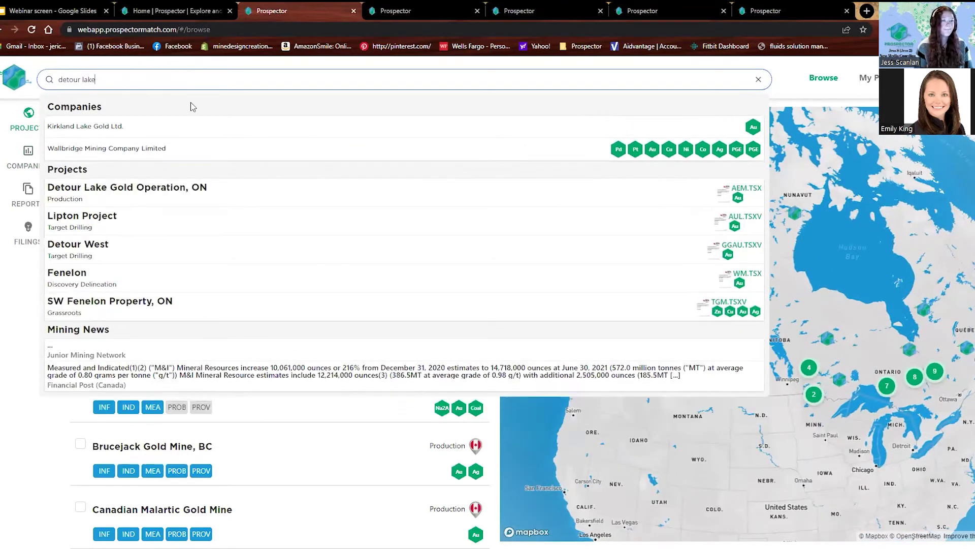
pyautogui.click(129, 201)
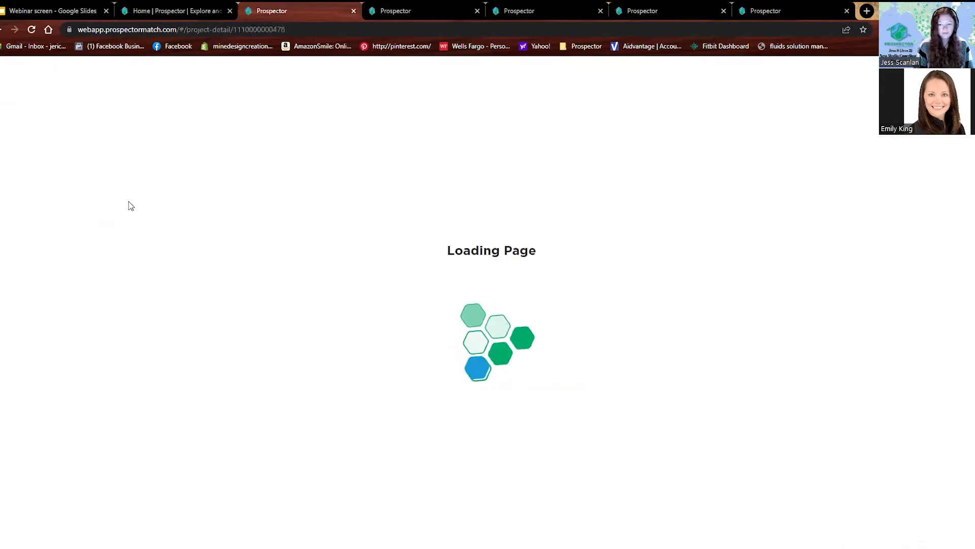
# - Open the page of the project's owner, Agnico Eagle Mines Limited, and preview the White Gold project on its projects map
pyautogui.scroll(-5, 235, 308)
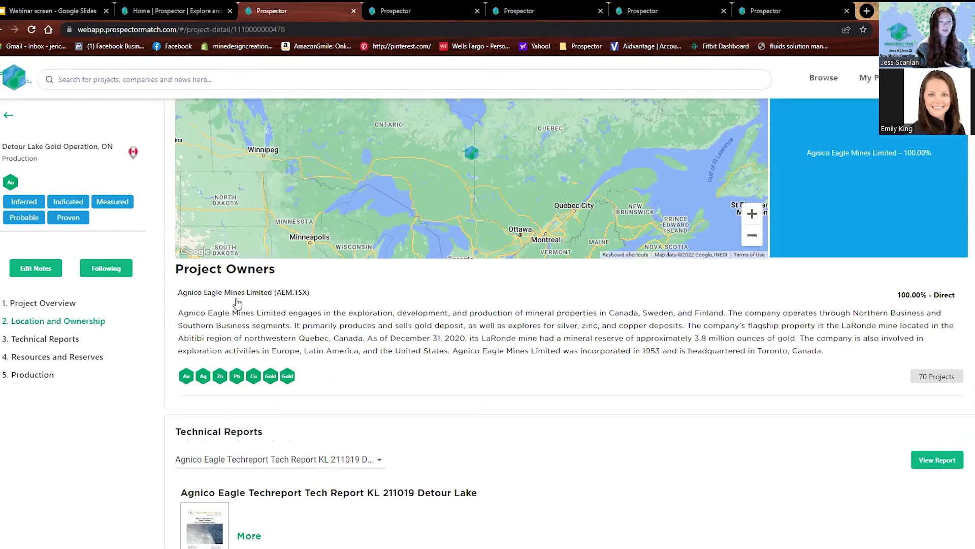
pyautogui.click(260, 293)
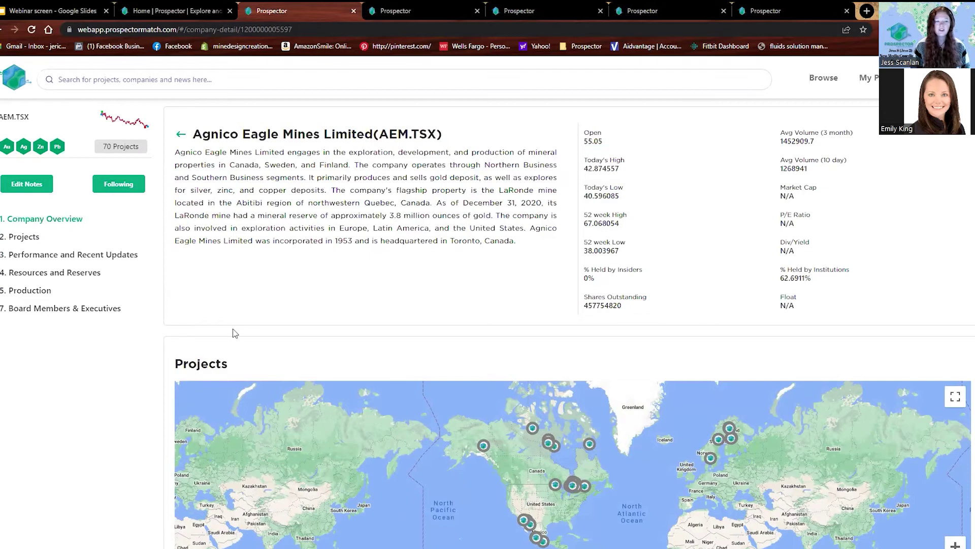
pyautogui.scroll(-3, 57, 361)
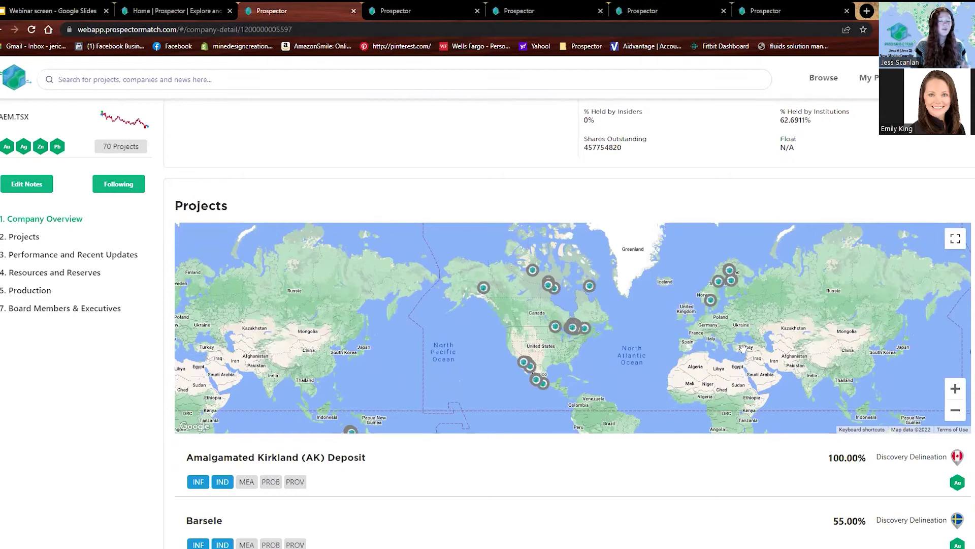
pyautogui.moveTo(638, 357); pyautogui.dragTo(610, 371)
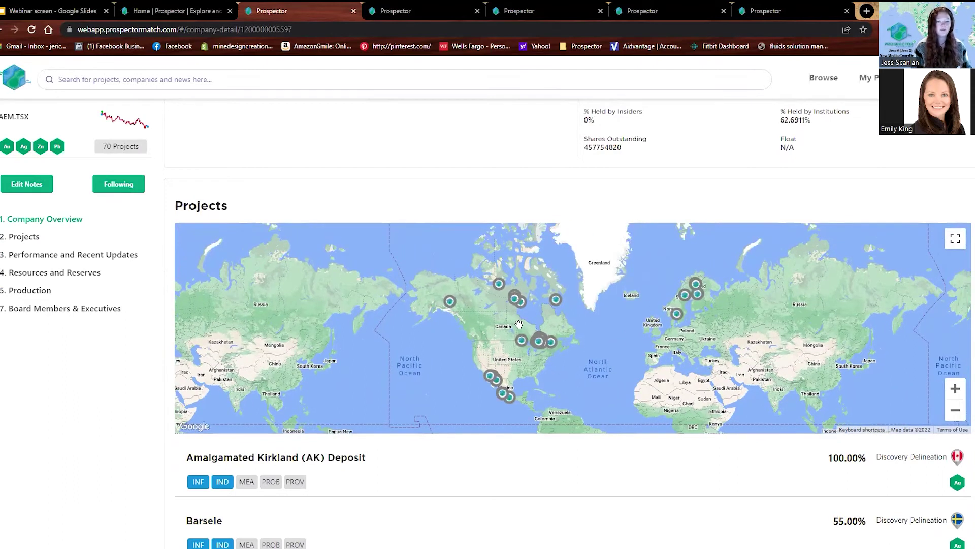
pyautogui.scroll(2, 482, 345)
pyautogui.click(380, 277)
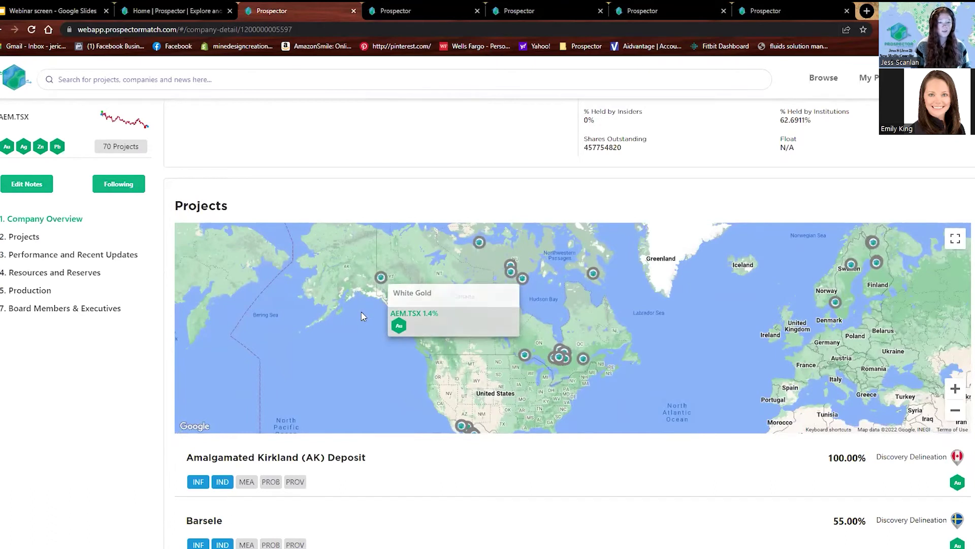
# - Preview the Goldex project in Quebec on the company's projects map, then close the preview and return to the wider map
pyautogui.scroll(1, 584, 358)
pyautogui.scroll(2, 586, 359)
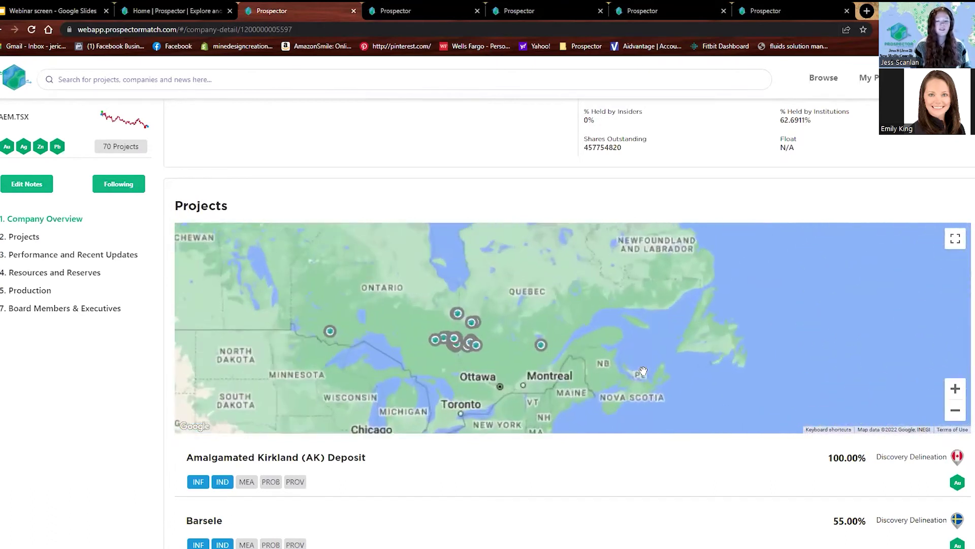
pyautogui.click(597, 381)
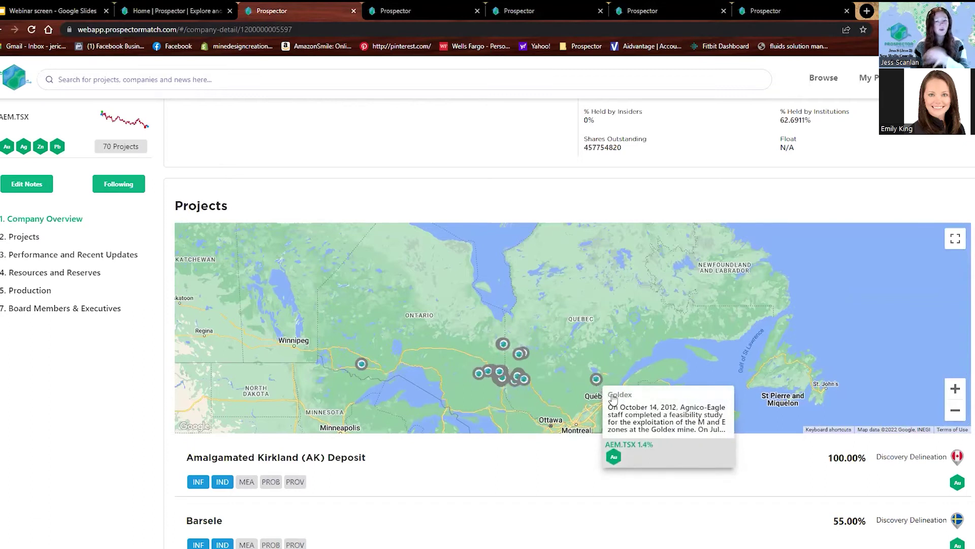
pyautogui.click(582, 310)
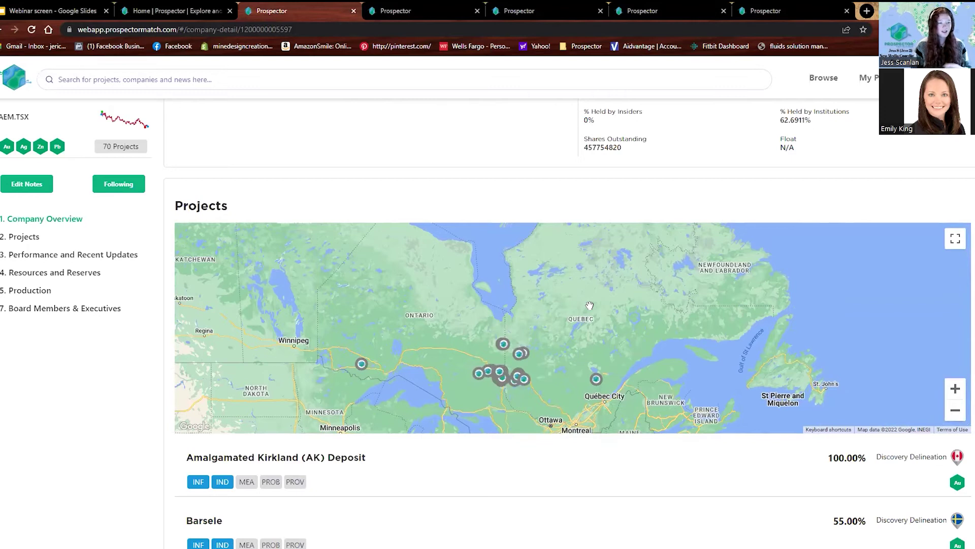
pyautogui.scroll(-2, 589, 305)
pyautogui.scroll(-1, 121, 370)
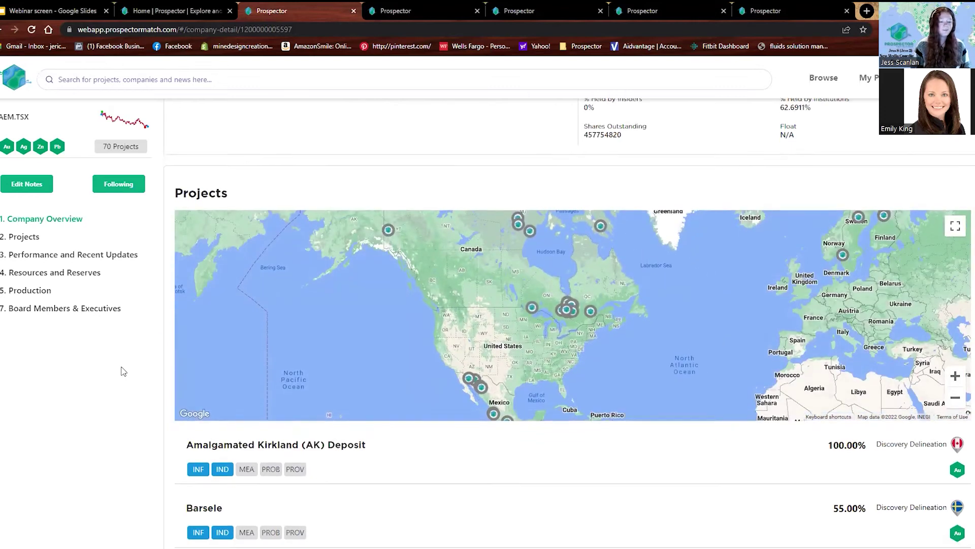
# - Look through the company's project list, its stock performance chart and its recent news
pyautogui.scroll(-5, 122, 371)
pyautogui.scroll(1, 122, 371)
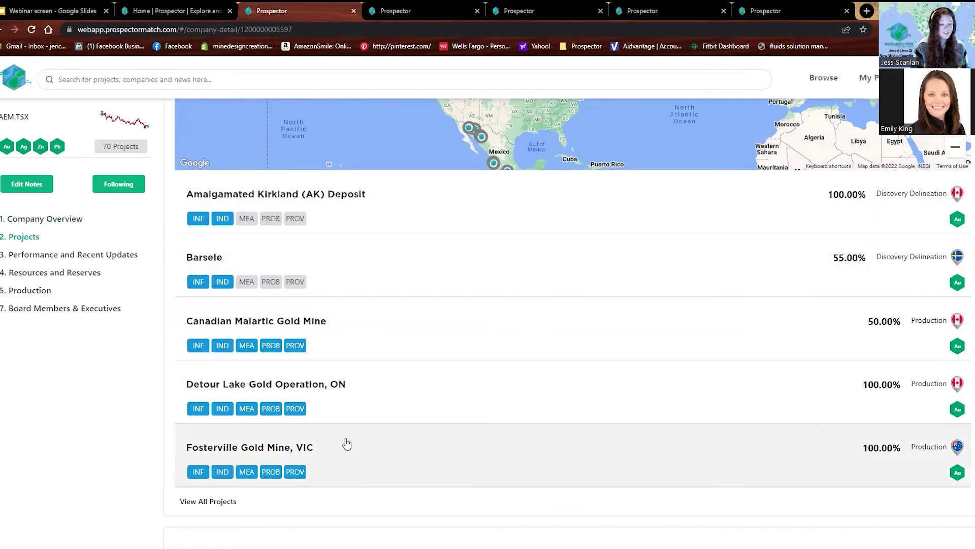
pyautogui.scroll(-2, 181, 452)
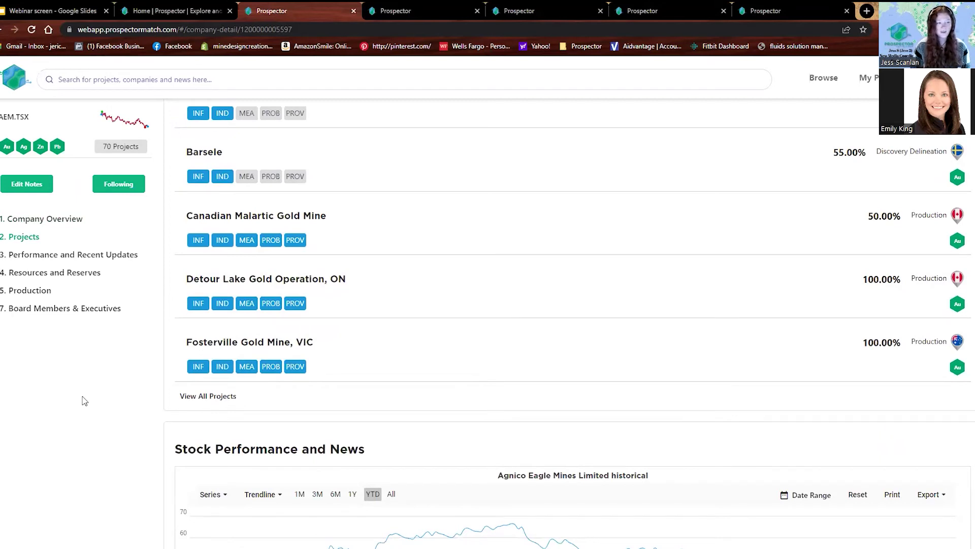
pyautogui.scroll(1, 348, 428)
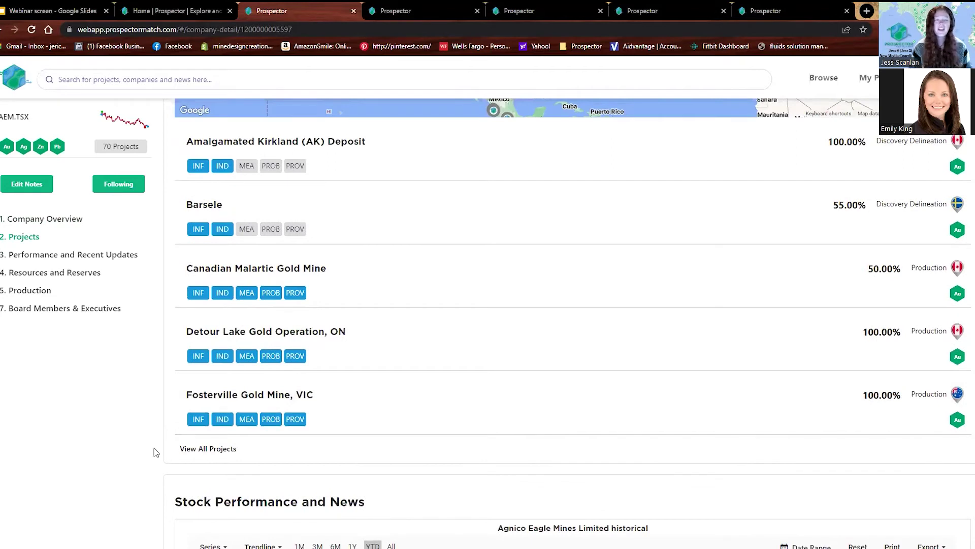
pyautogui.scroll(-5, 154, 451)
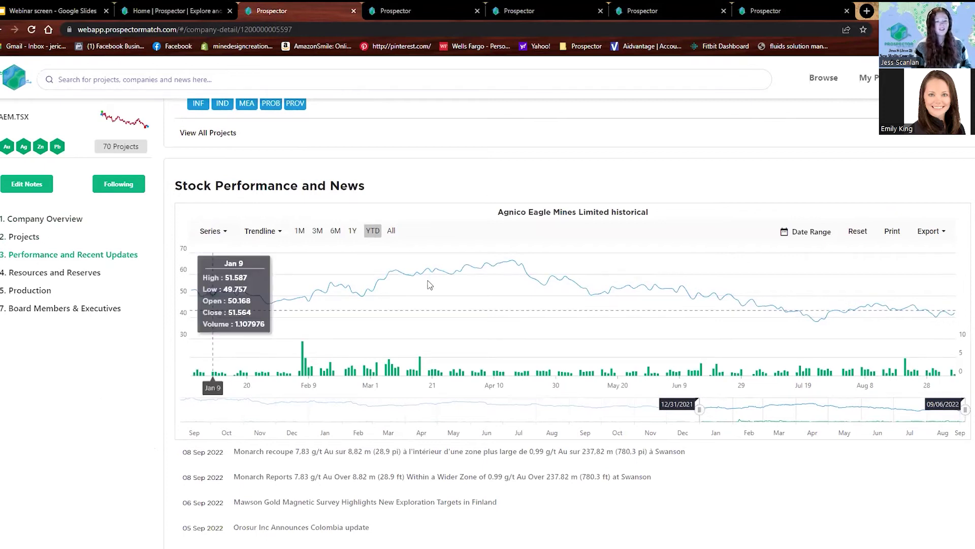
pyautogui.scroll(-3, 34, 442)
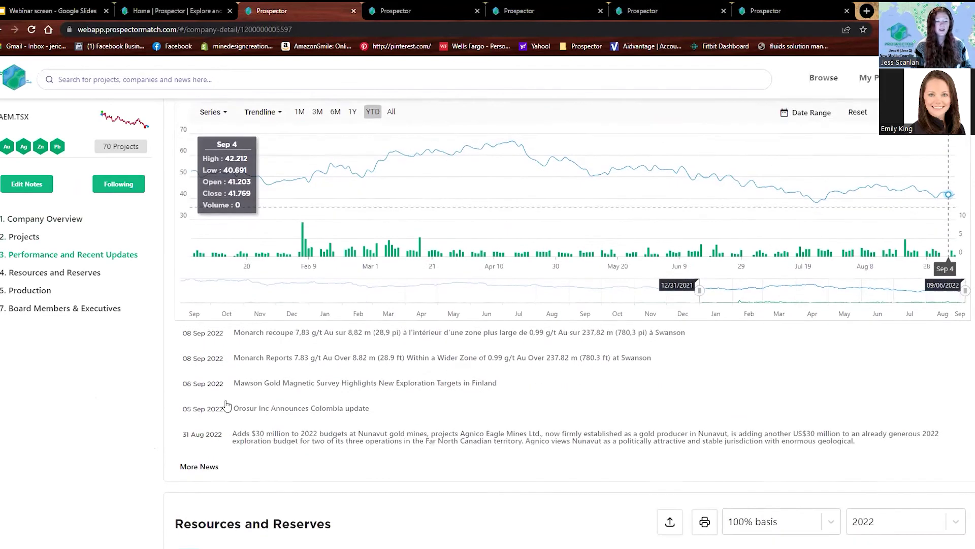
# - Set the company's Resources and Reserves year to 2021 and review the gold figures by project
pyautogui.scroll(-5, 81, 417)
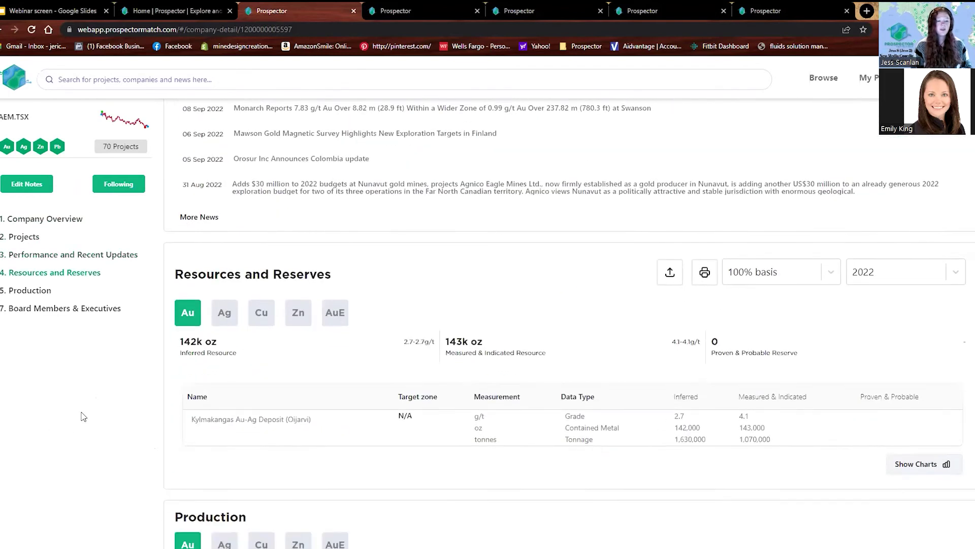
pyautogui.click(955, 168)
pyautogui.click(879, 216)
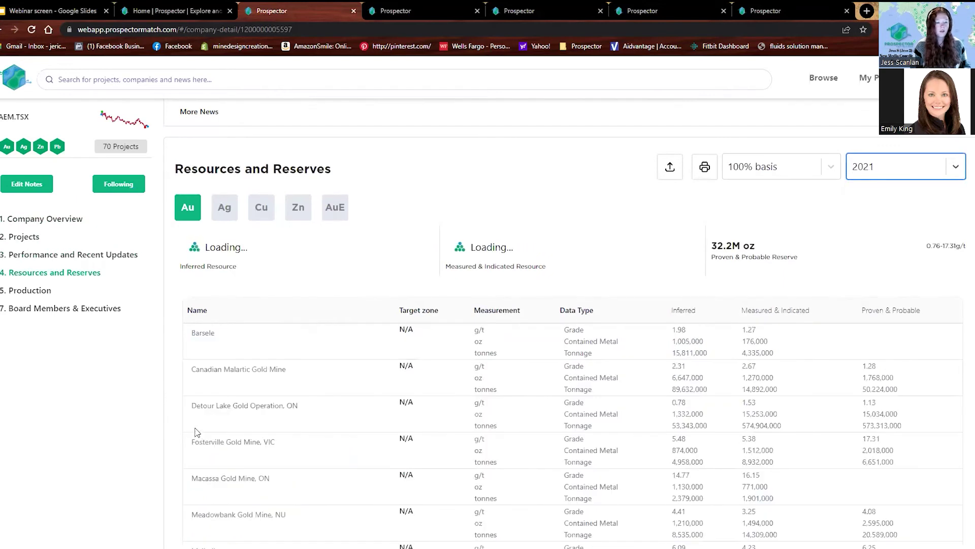
pyautogui.scroll(-5, 71, 403)
pyautogui.scroll(-6, 71, 403)
pyautogui.scroll(5, 312, 443)
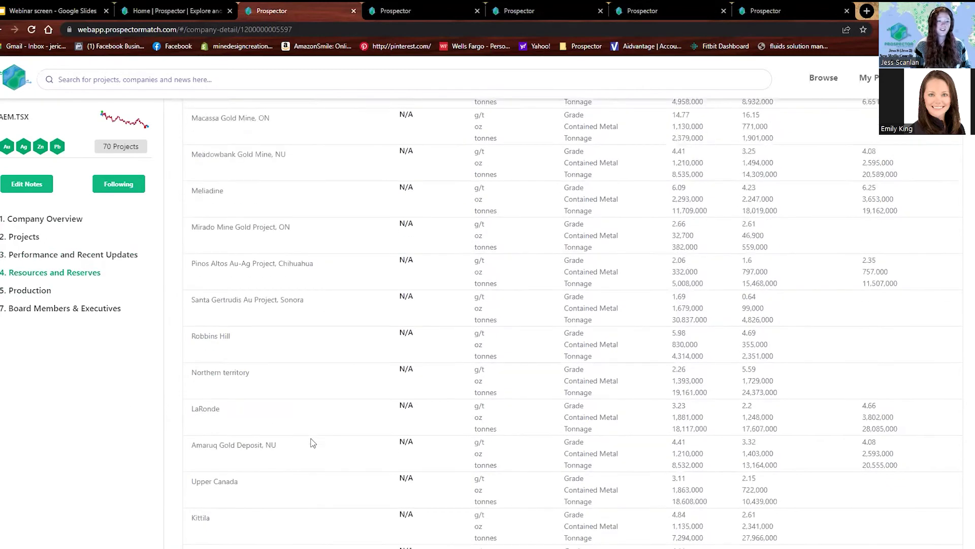
pyautogui.scroll(7, 315, 432)
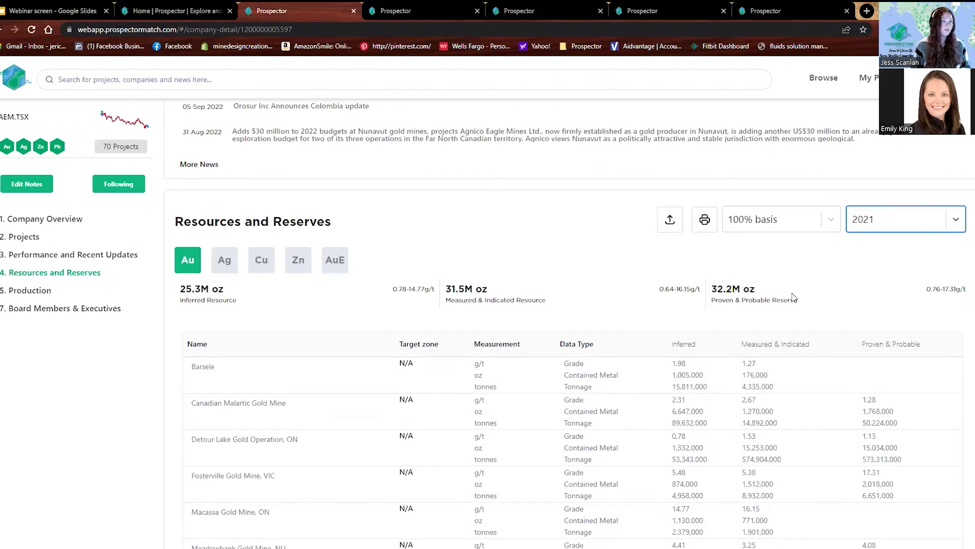
# - Switch the Resources and Reserves data from gold to silver, also checking copper
pyautogui.click(232, 271)
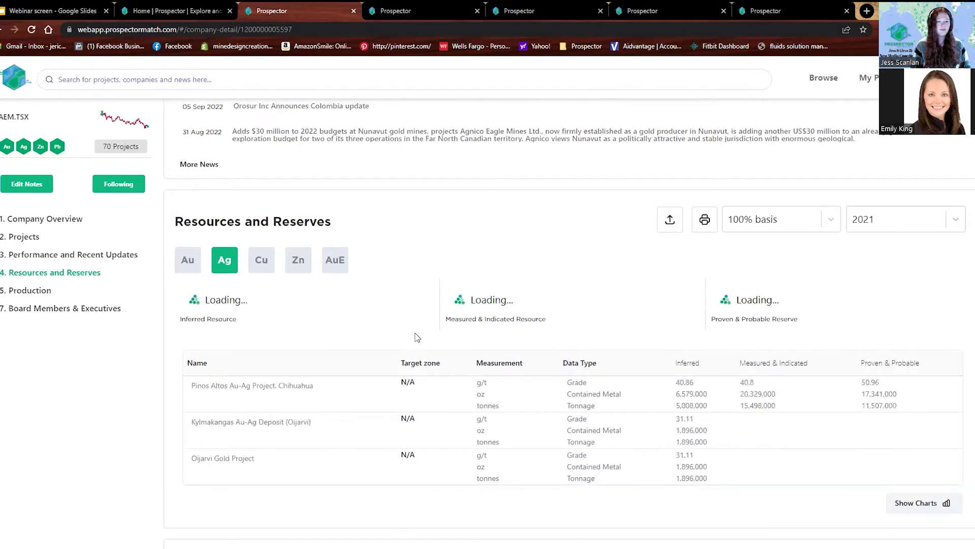
pyautogui.click(268, 267)
pyautogui.click(229, 256)
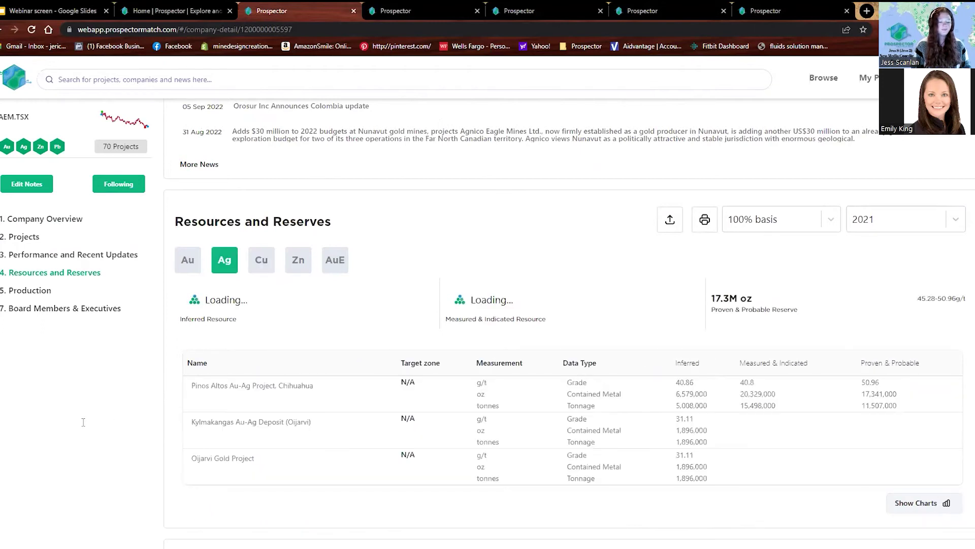
# - Review the company's annual and quarterly gold production and production costs
pyautogui.scroll(-7, 83, 422)
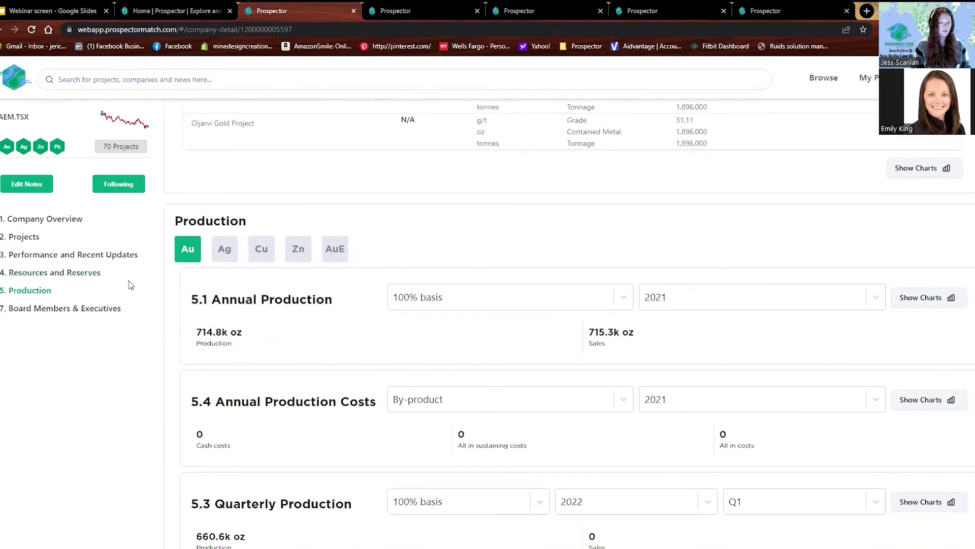
pyautogui.scroll(-2, 320, 287)
pyautogui.scroll(-2, 320, 287)
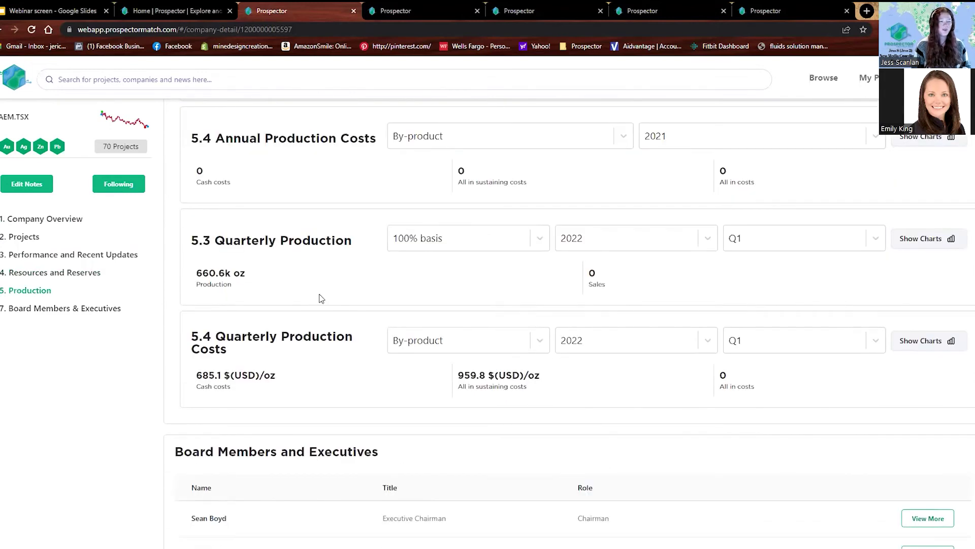
# - Expand the details of the President, Chief Executive Officer & Director among the board members and review the career history
pyautogui.scroll(-6, 100, 409)
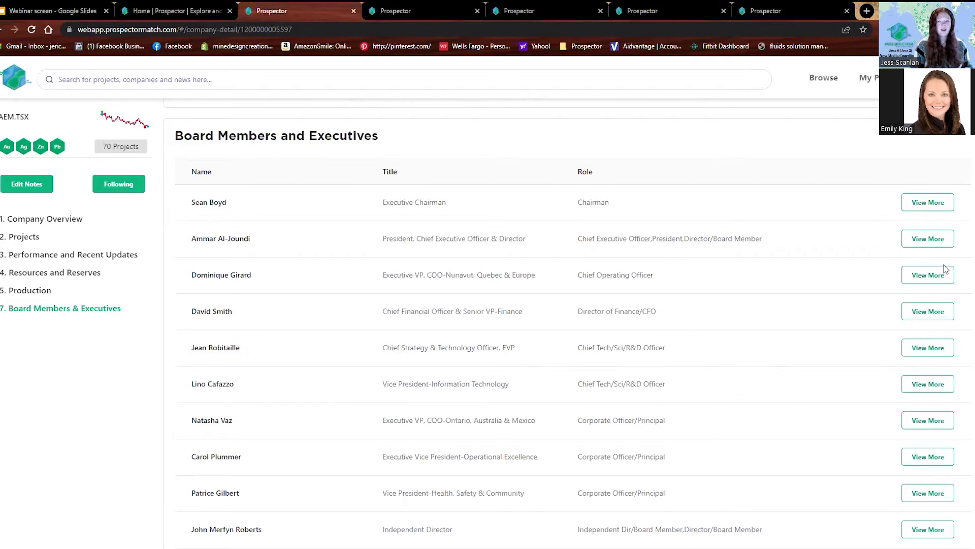
pyautogui.click(943, 244)
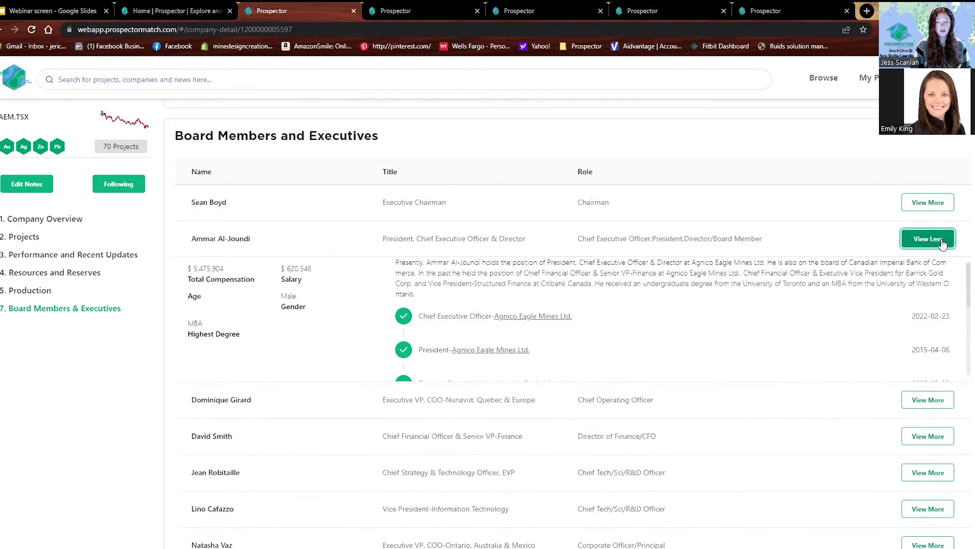
pyautogui.scroll(-1, 661, 244)
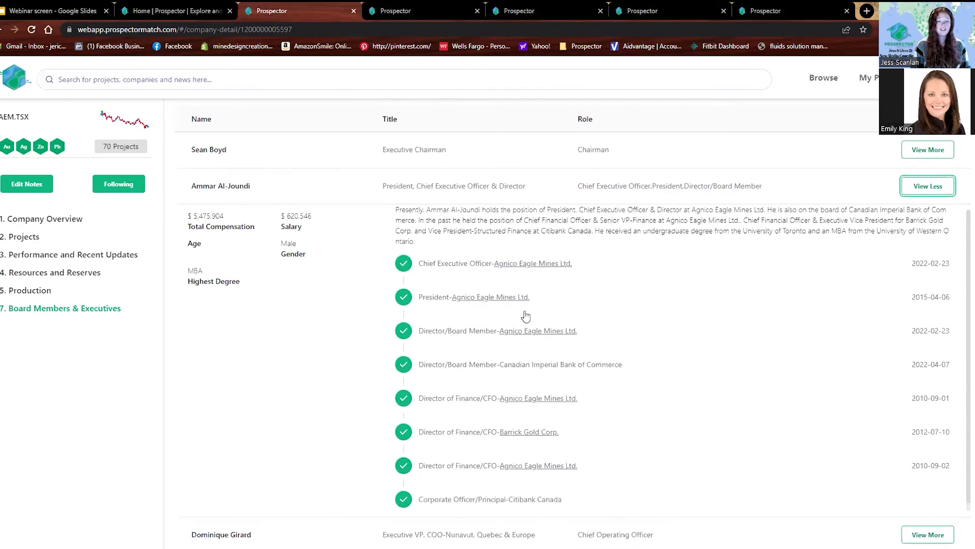
pyautogui.scroll(-1, 845, 436)
pyautogui.scroll(1, 801, 418)
pyautogui.scroll(-2, 669, 400)
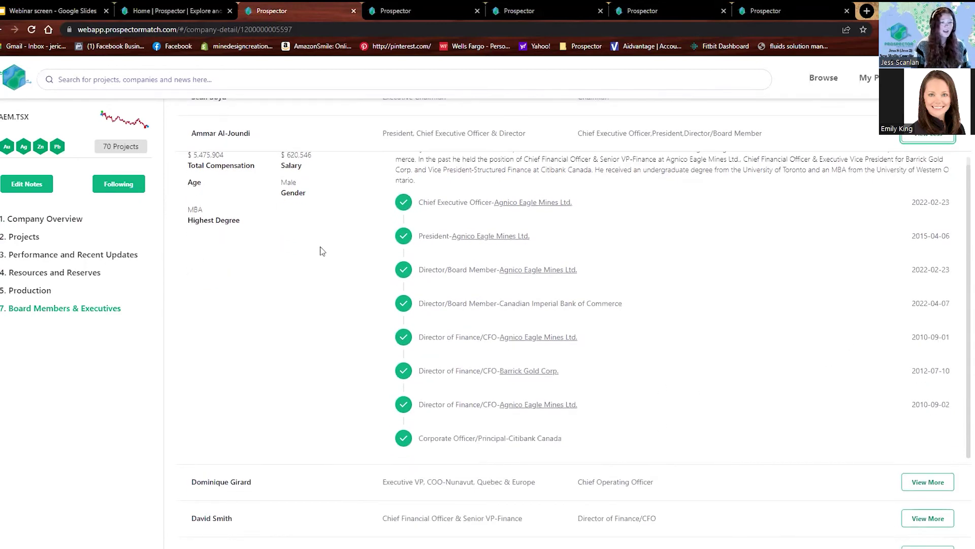
pyautogui.scroll(2, 374, 272)
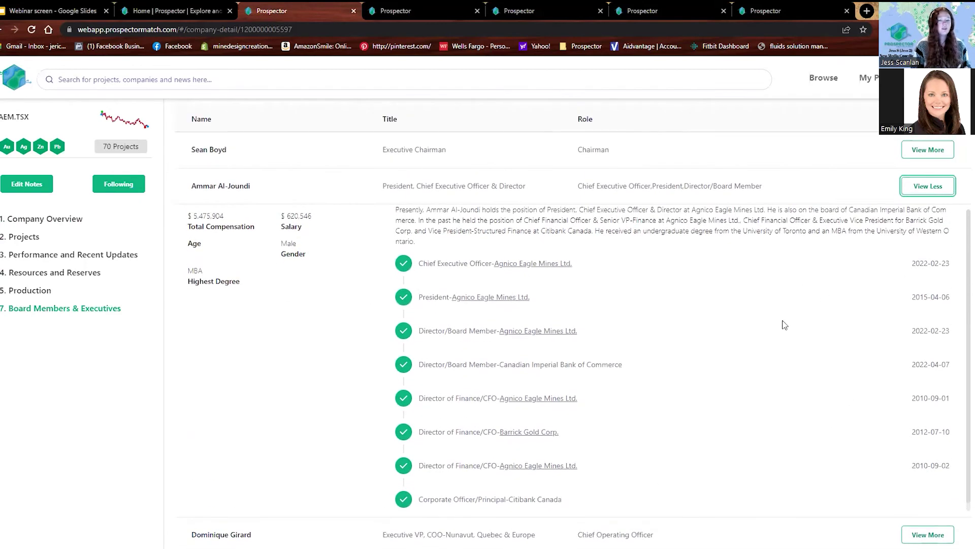
# - Collapse the President's details, and view the career history of the Executive VP, COO-Ontario, Australia & Mexico before collapsing it
pyautogui.scroll(1, 782, 320)
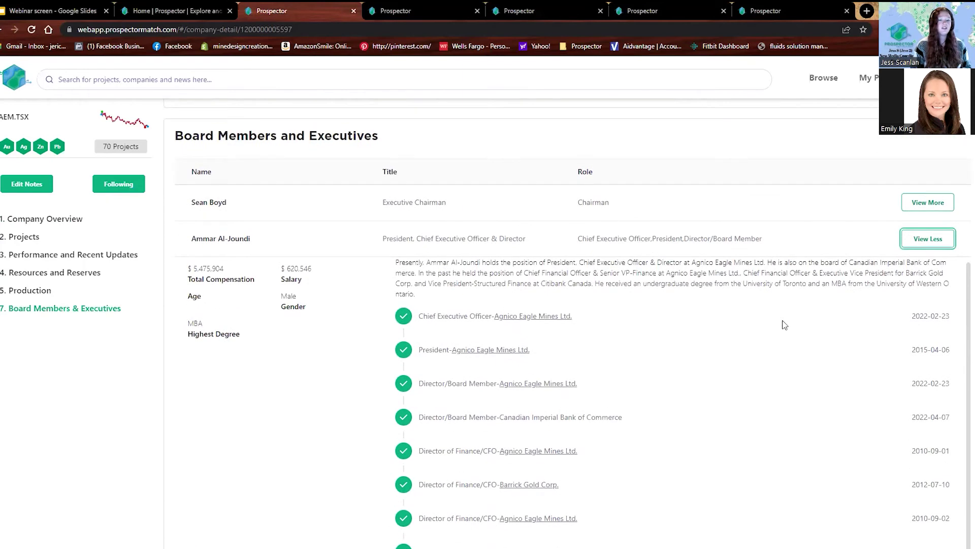
pyautogui.click(931, 245)
pyautogui.scroll(-3, 894, 305)
pyautogui.click(929, 262)
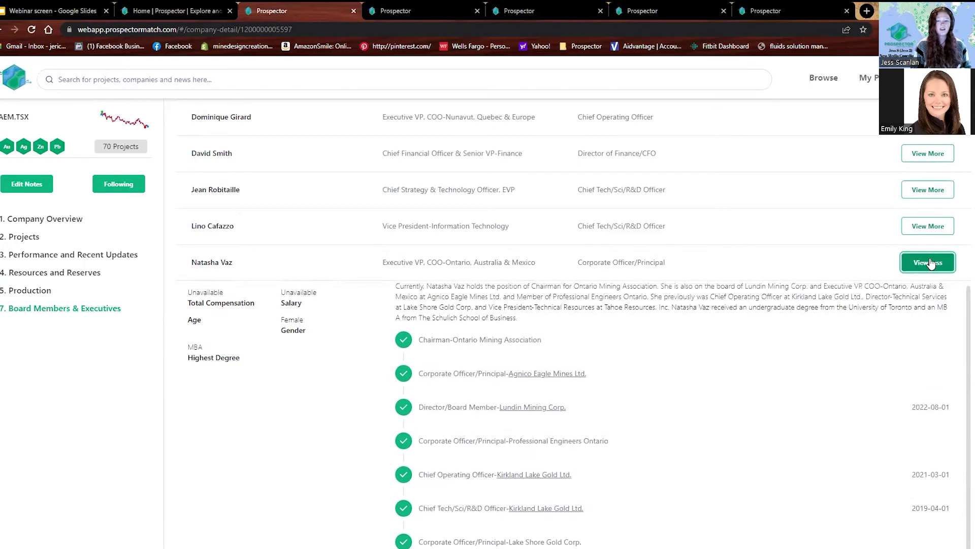
pyautogui.click(929, 262)
# - Create a new company list named "Beaver Creek" for Agnico Eagle Mines Limited and save the list changes
pyautogui.scroll(15, 562, 213)
pyautogui.scroll(12, 587, 271)
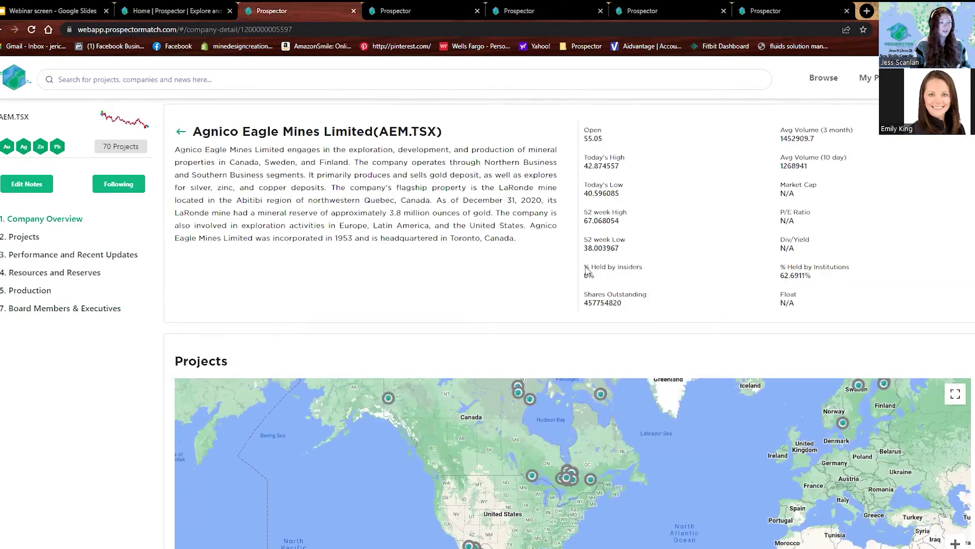
pyautogui.click(129, 191)
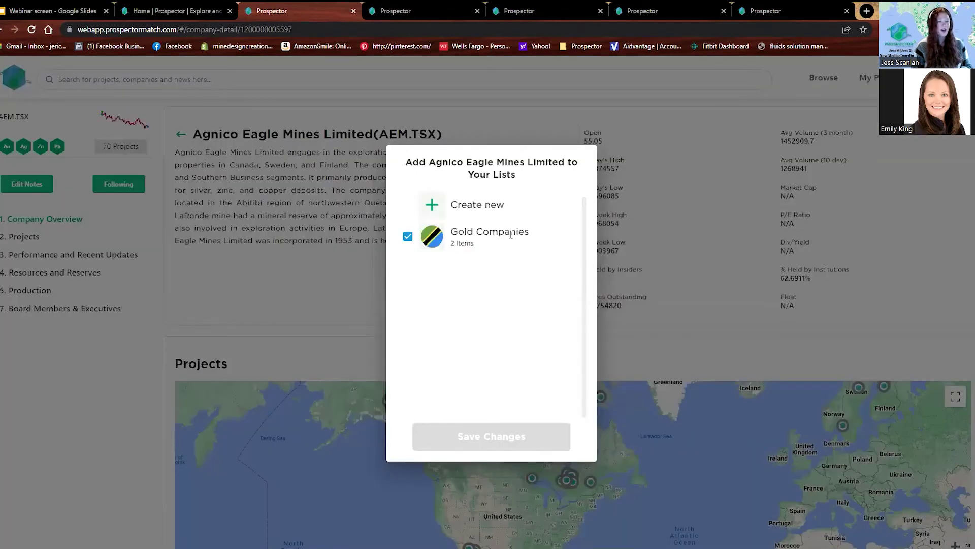
pyautogui.click(441, 203)
pyautogui.click(468, 215)
pyautogui.write('Beaver Creek')
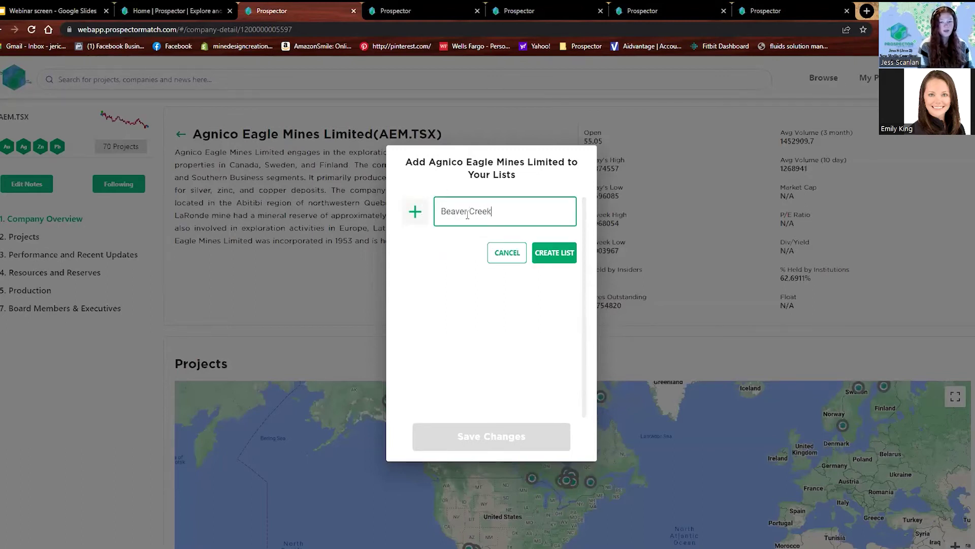
pyautogui.click(556, 257)
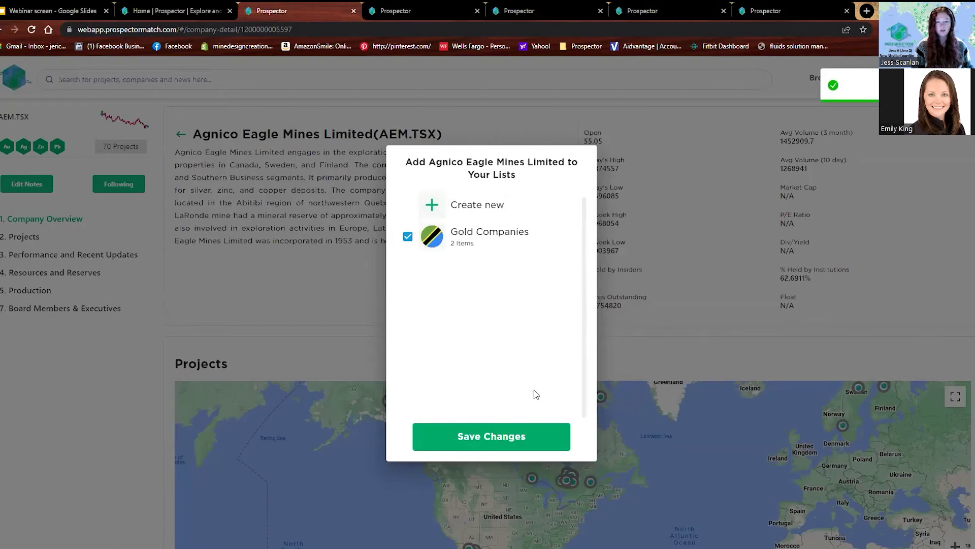
pyautogui.click(513, 444)
# - Replace the text of the company's note with "Gold Company" and save the note
pyautogui.click(26, 184)
pyautogui.hotkey('ctrl', 'a')
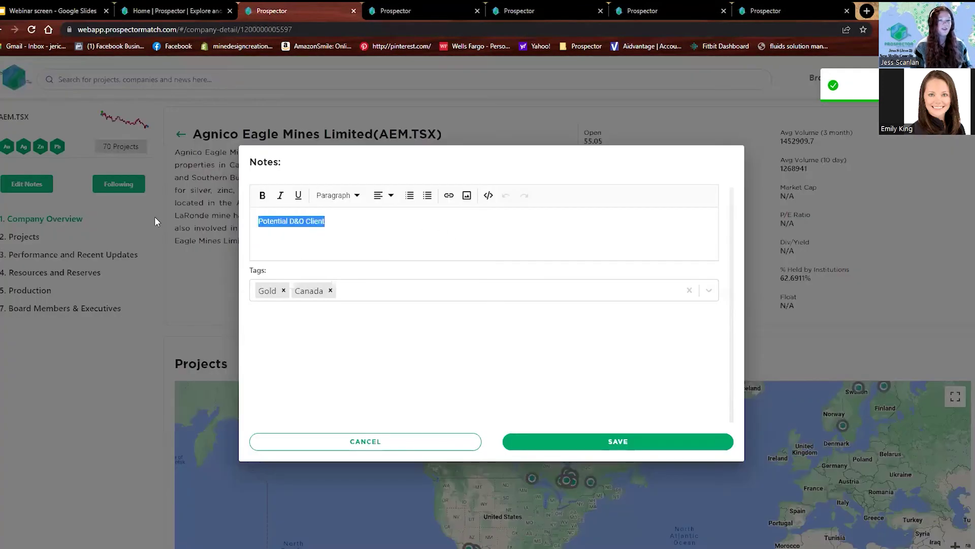
pyautogui.press('BackSpace')
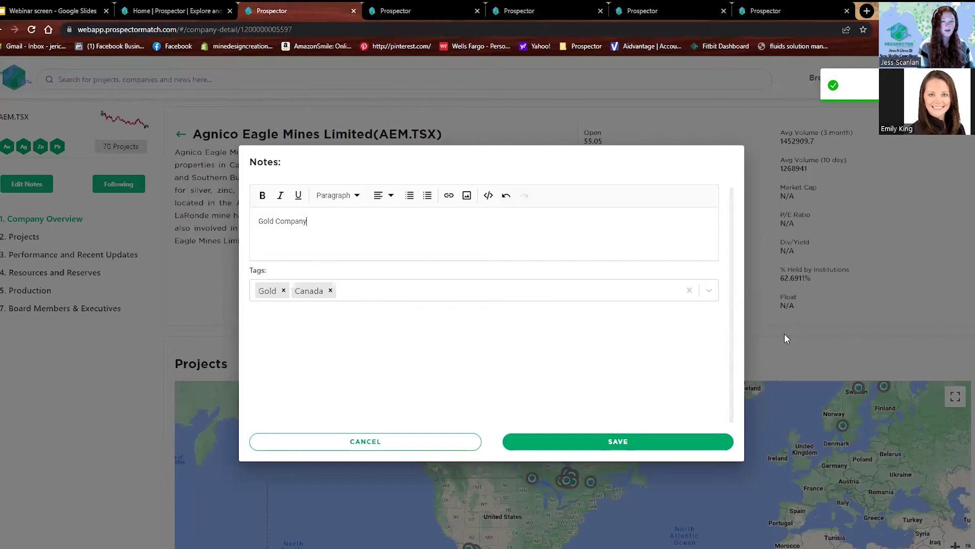
pyautogui.click(620, 442)
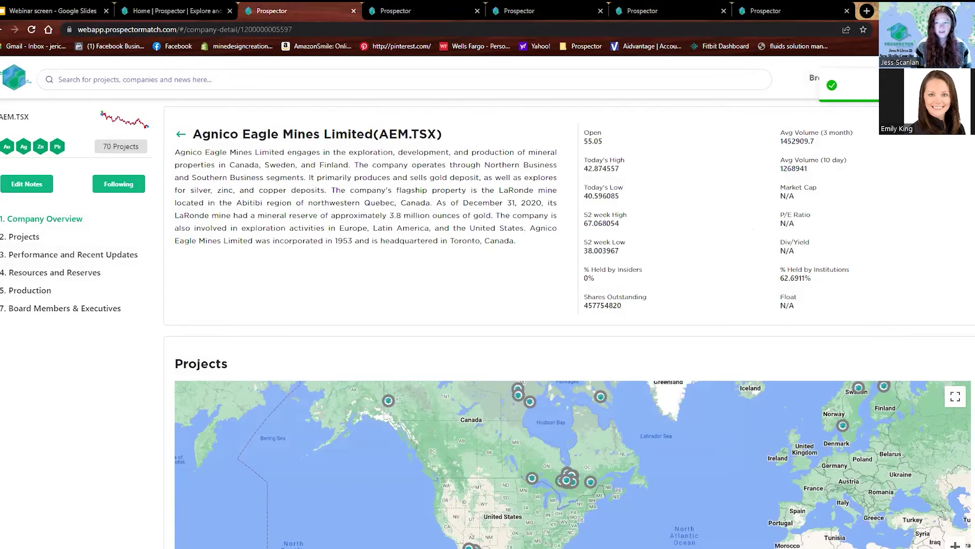
# - Open the Beaver Creek list from your saved lists to check its companies
pyautogui.click(866, 78)
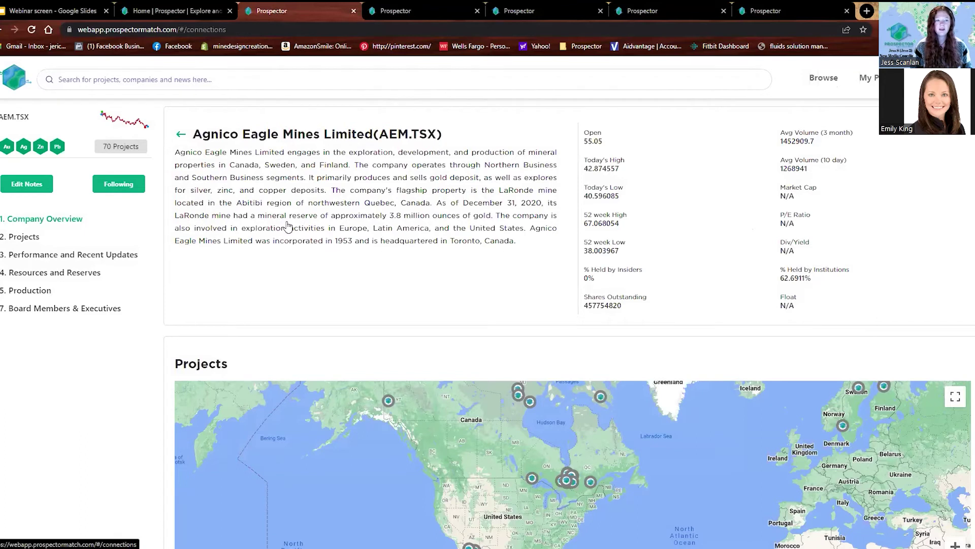
pyautogui.click(37, 161)
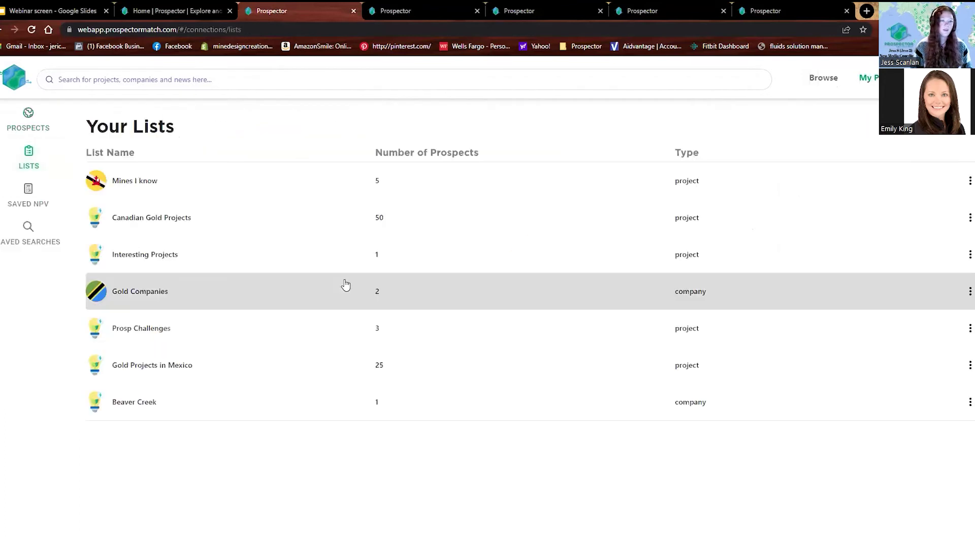
pyautogui.click(148, 406)
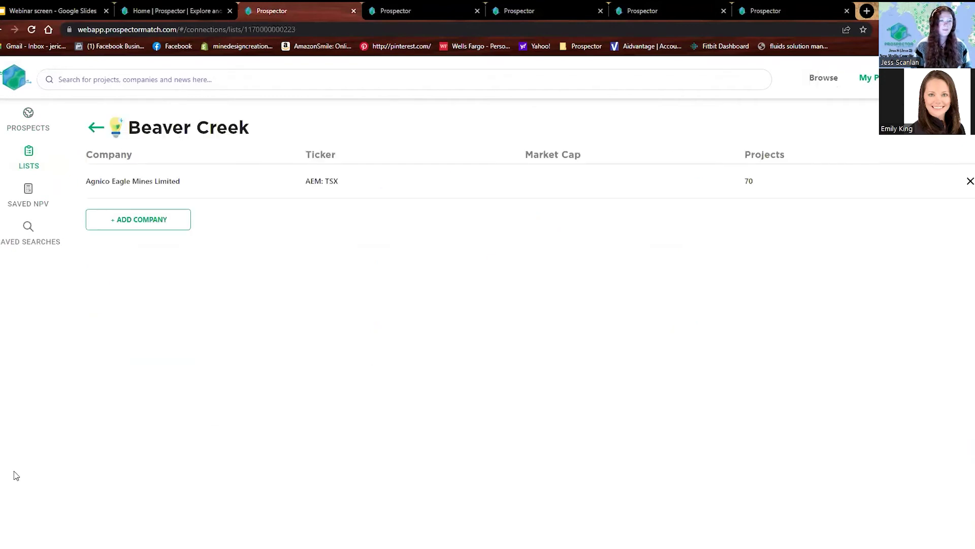
# - Return to the project browser and look over the Canadian gold projects in the list and on the map
pyautogui.click(13, 80)
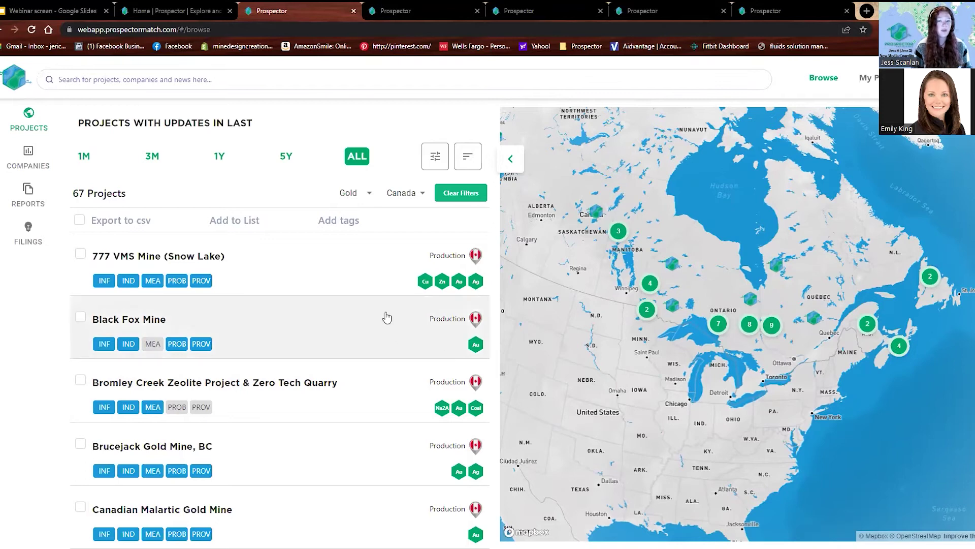
pyautogui.scroll(-2, 385, 315)
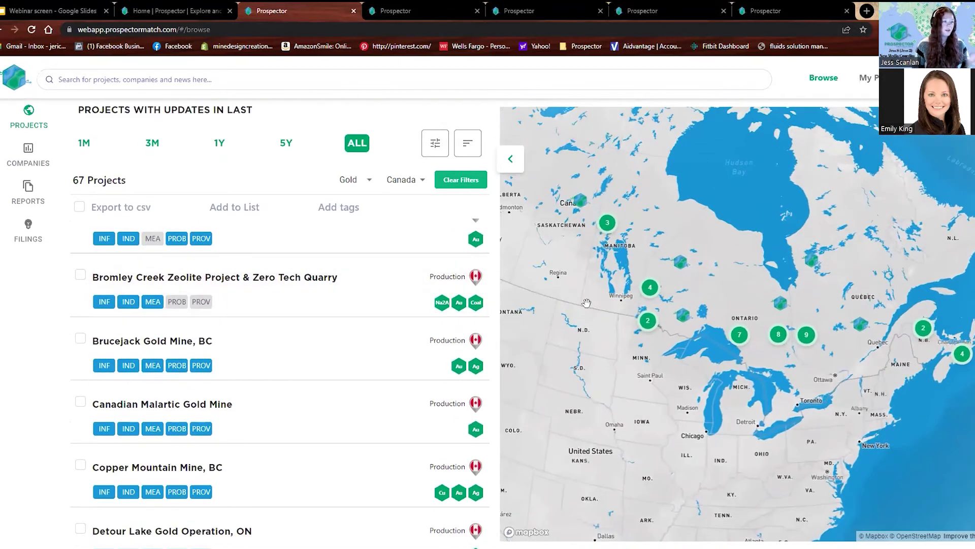
pyautogui.moveTo(591, 272); pyautogui.dragTo(659, 319)
pyautogui.scroll(-3, 659, 319)
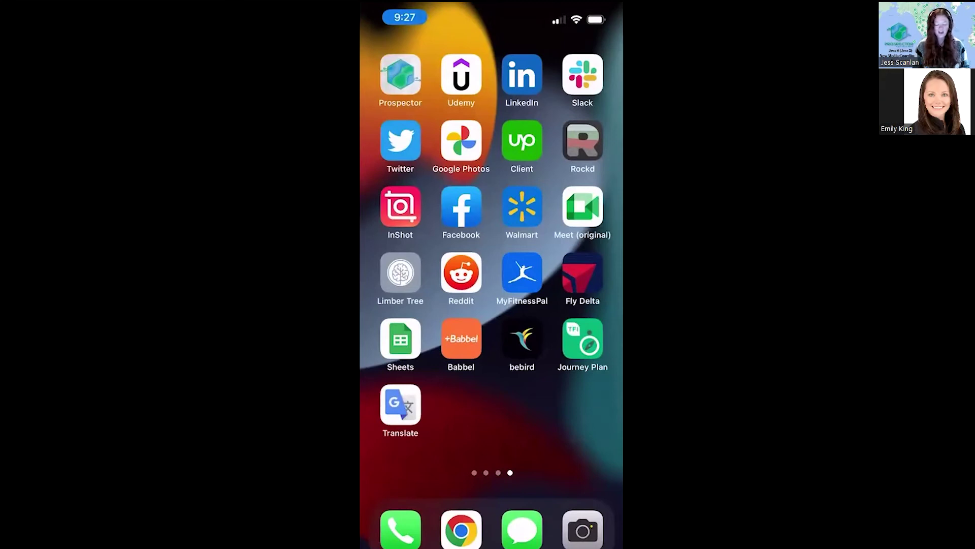
# - Switch to the Prospector mobile app on the phone and view the available project filters without applying any
pyautogui.click(401, 74)
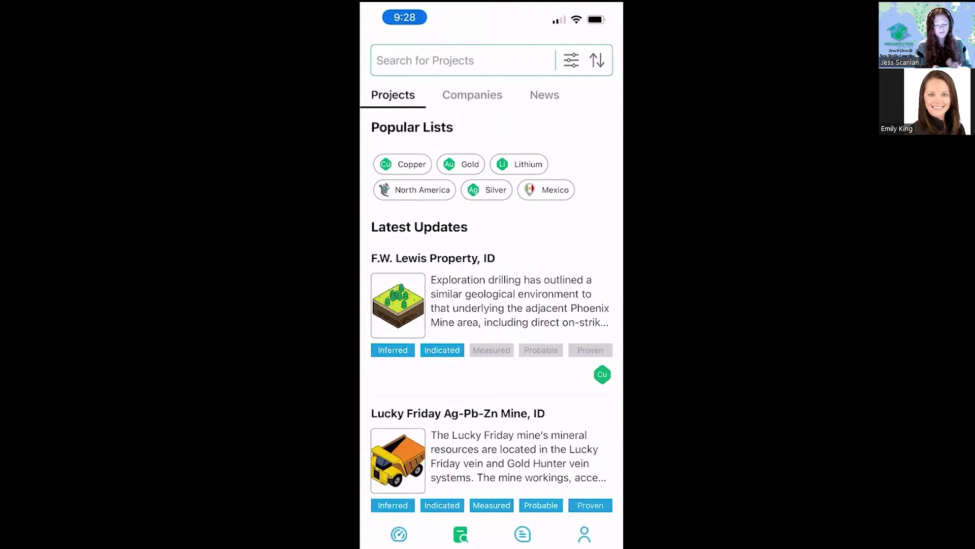
pyautogui.click(571, 60)
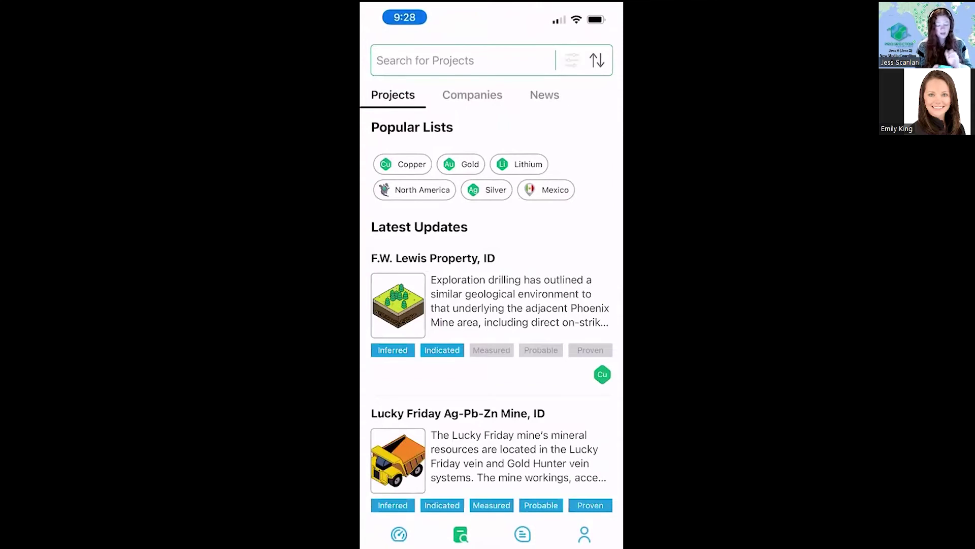
pyautogui.scroll(-1, 490, 285)
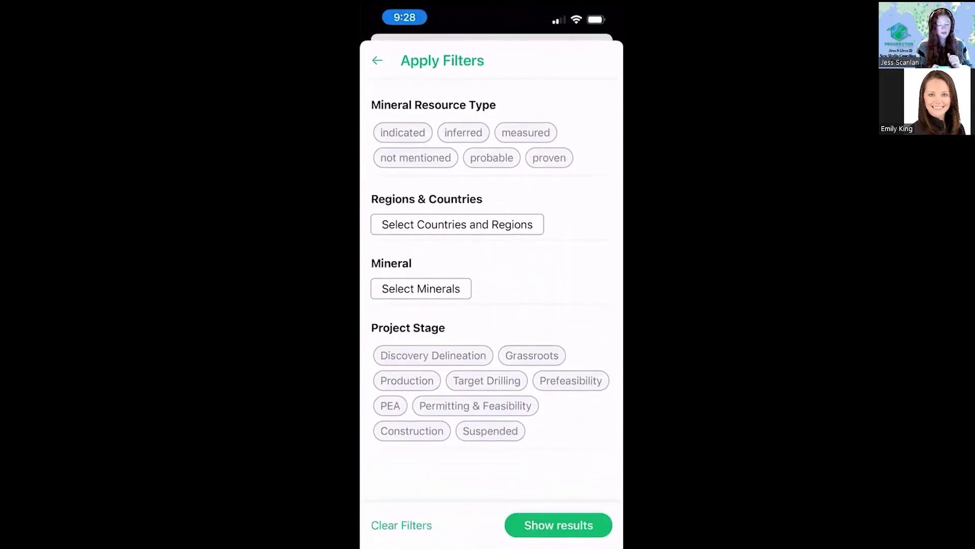
pyautogui.click(377, 61)
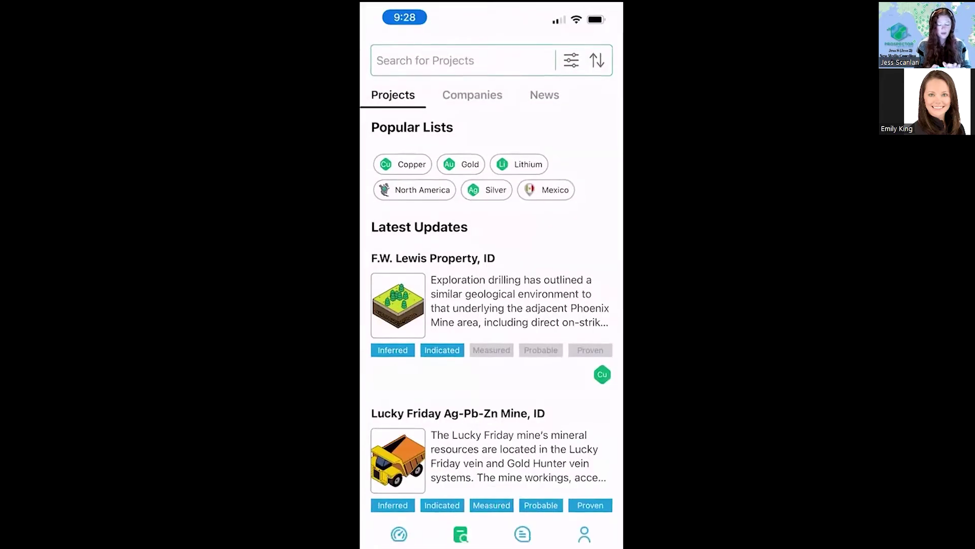
# - Search the mobile app for "Detour lake" and open the Detour Lake Gold Operation, ON project
pyautogui.click(435, 60)
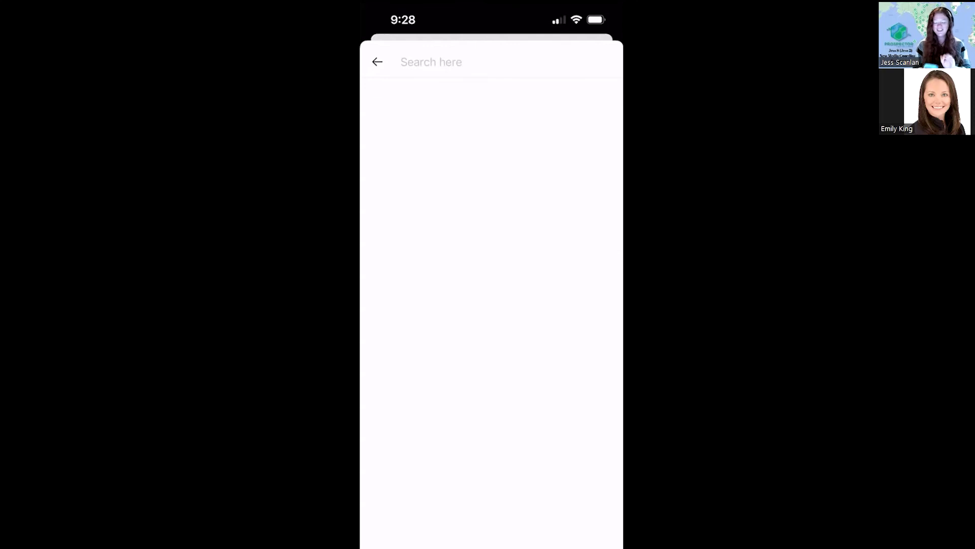
pyautogui.write('Deto')
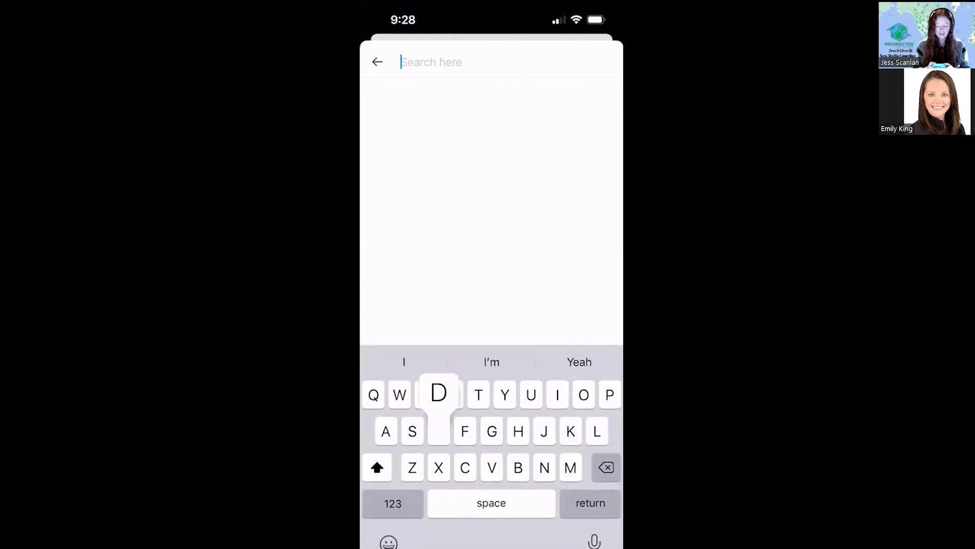
pyautogui.write('ur lake')
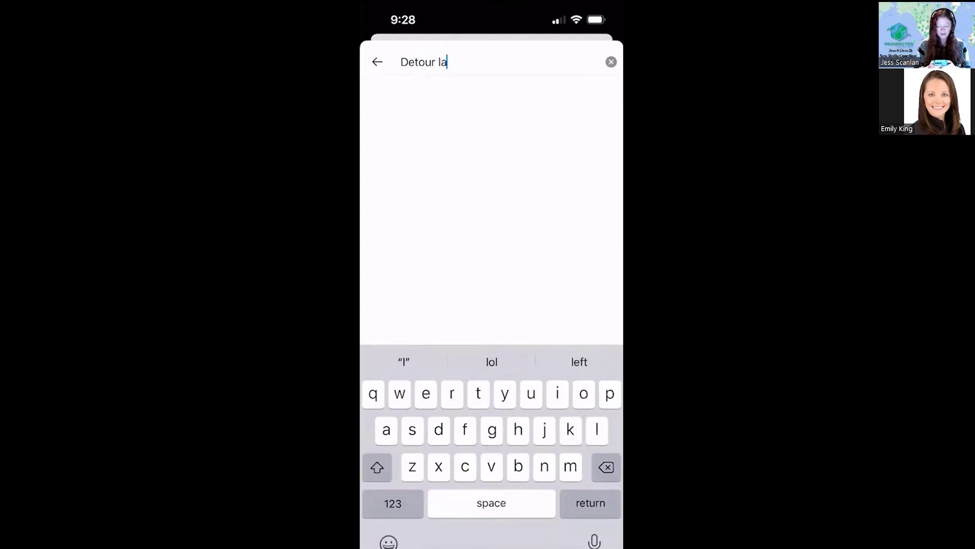
pyautogui.scroll(-6, 492, 213)
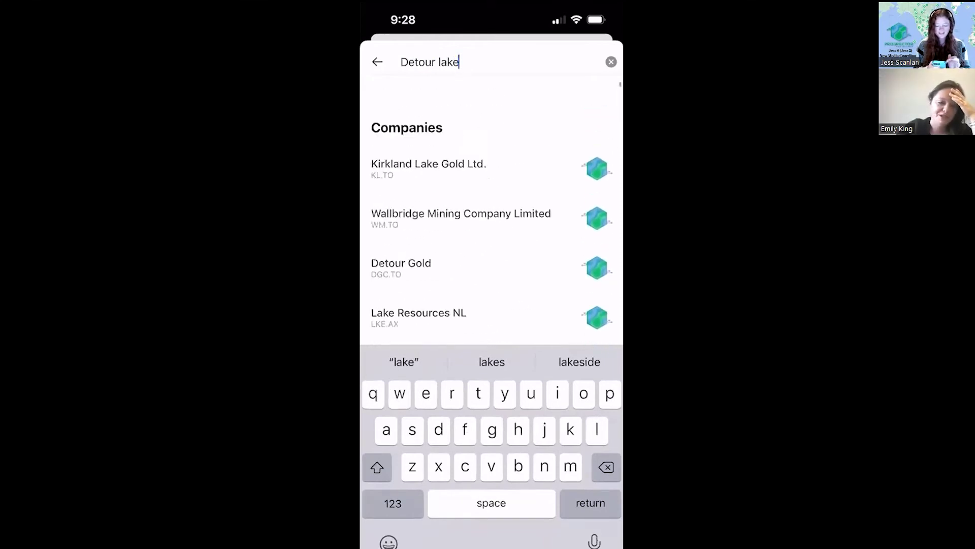
pyautogui.scroll(-5, 491, 214)
pyautogui.scroll(-3, 492, 304)
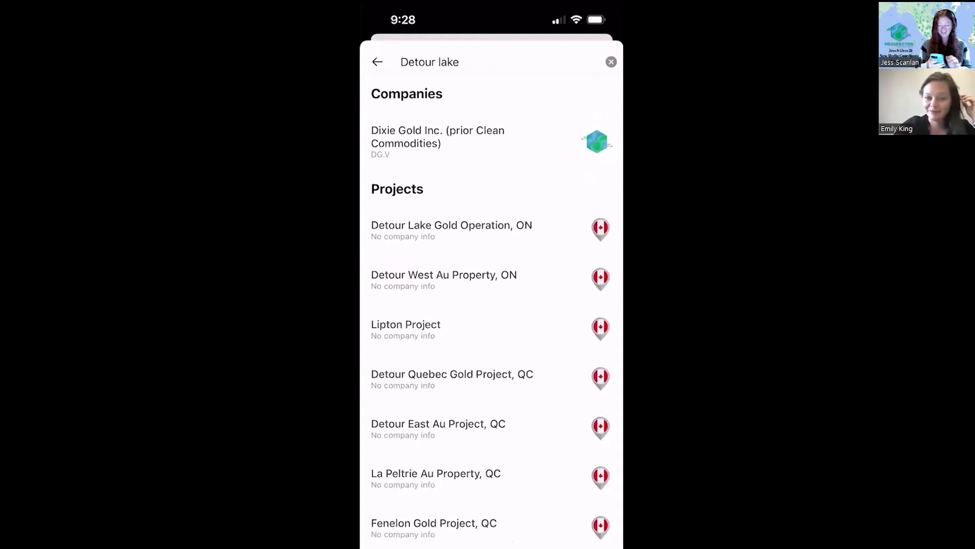
pyautogui.click(451, 227)
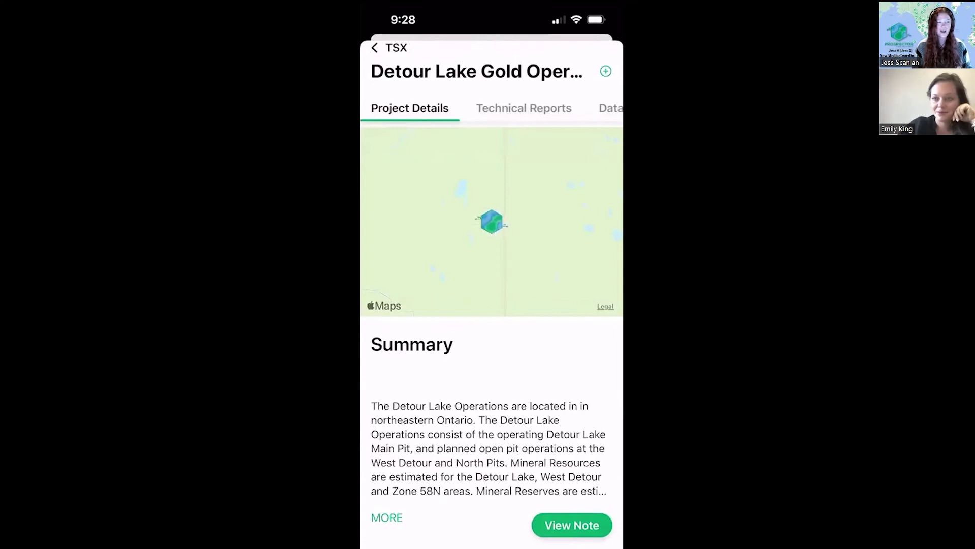
# - Review the project's details and technical report sections, and return to the main project search page
pyautogui.scroll(-1, 491, 335)
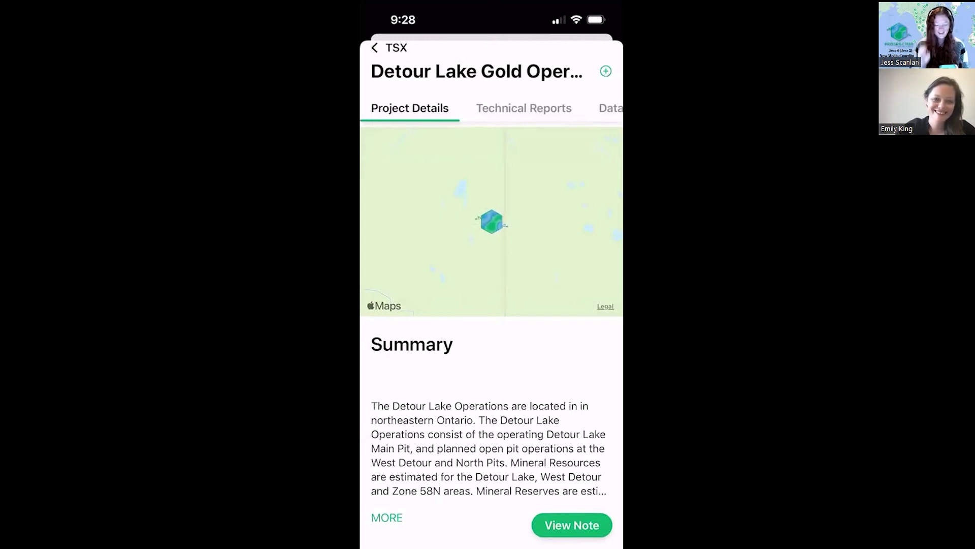
pyautogui.scroll(-2, 491, 330)
pyautogui.scroll(2, 492, 330)
pyautogui.scroll(-5, 492, 330)
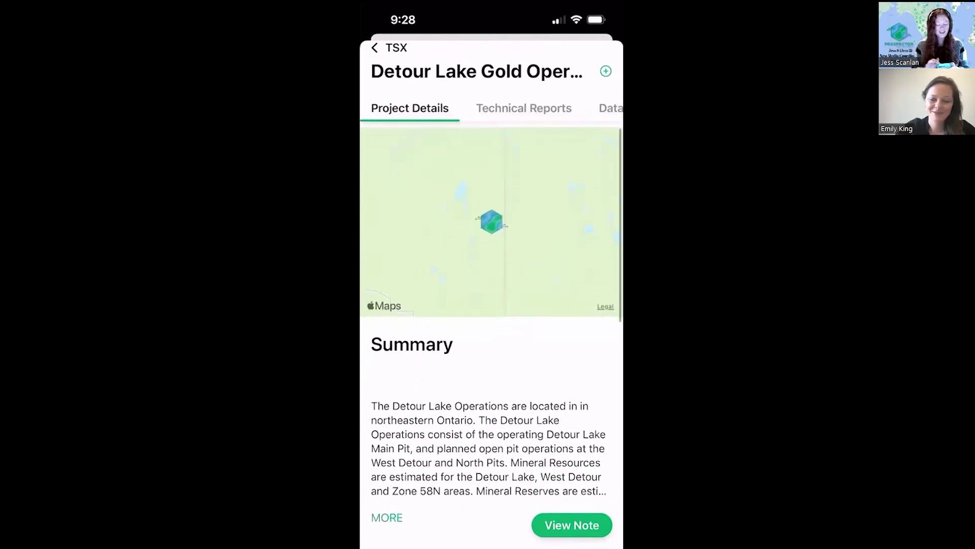
pyautogui.scroll(10, 491, 330)
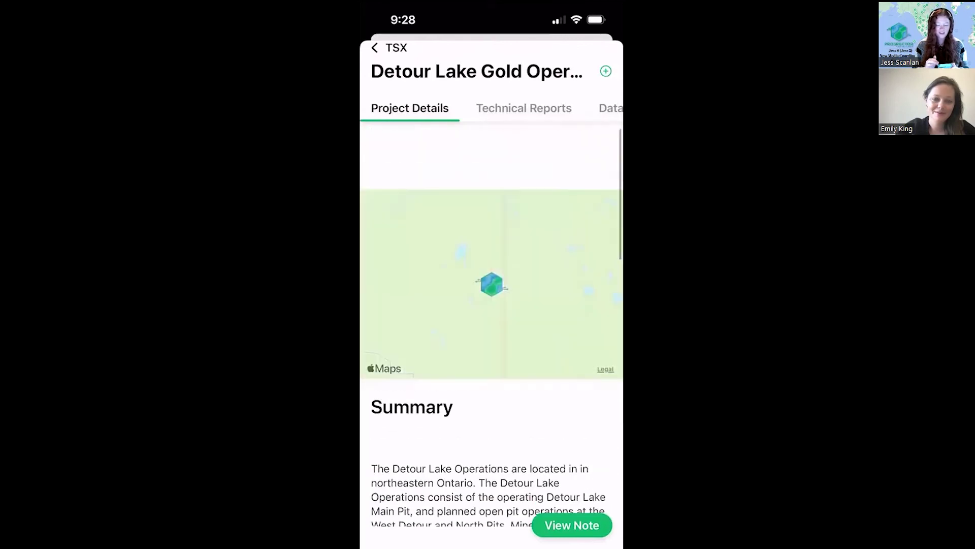
pyautogui.click(523, 107)
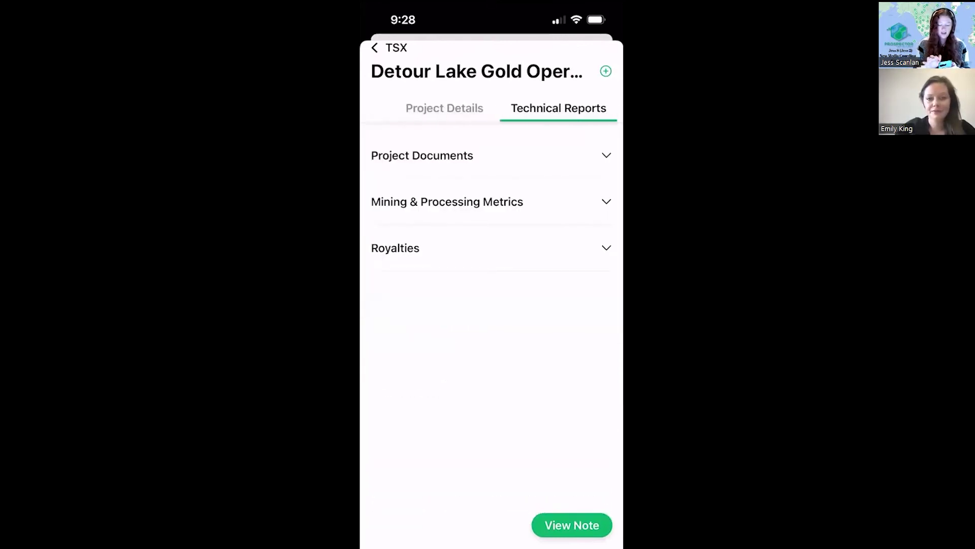
pyautogui.click(374, 48)
pyautogui.click(377, 61)
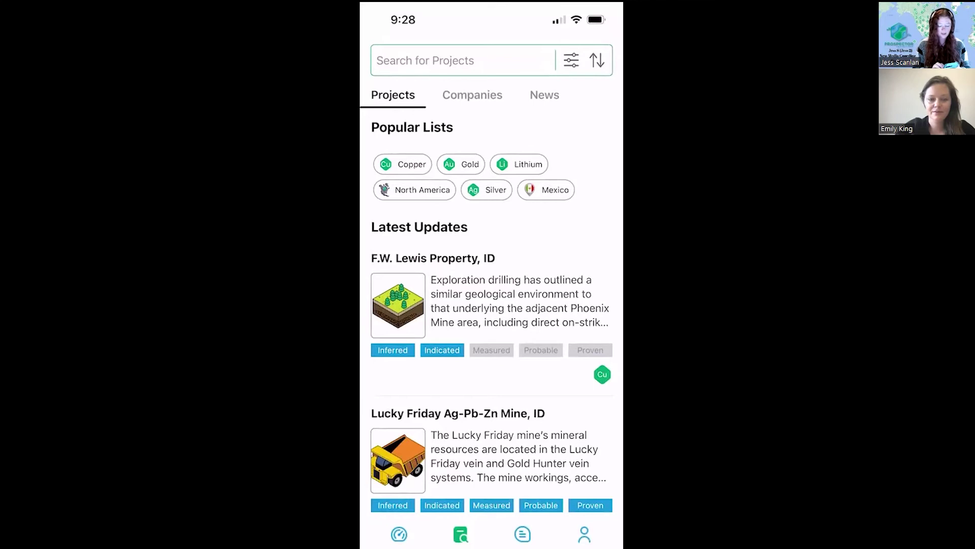
# - Open the saved prospects in the mobile app and look through the projects with their notes and tags
pyautogui.click(522, 534)
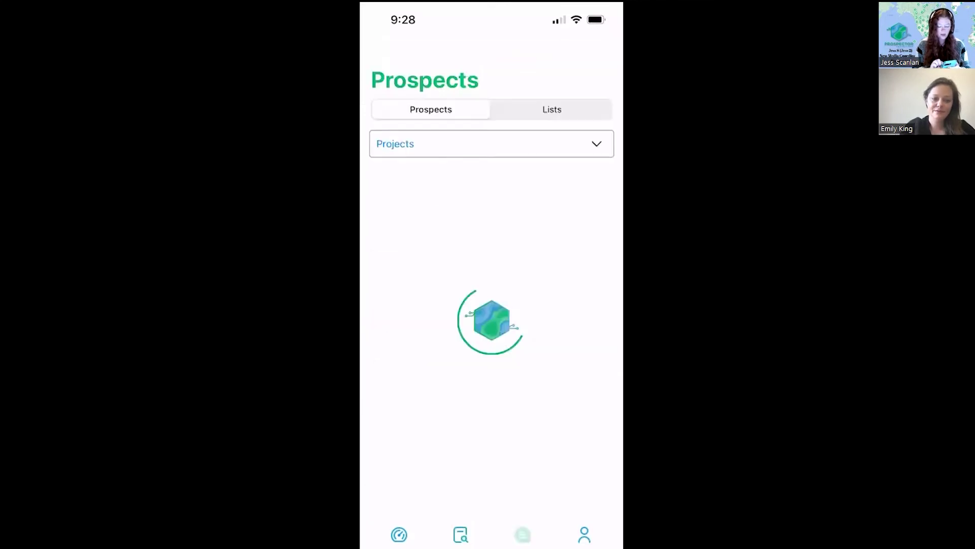
pyautogui.scroll(-2, 491, 335)
pyautogui.scroll(4, 491, 335)
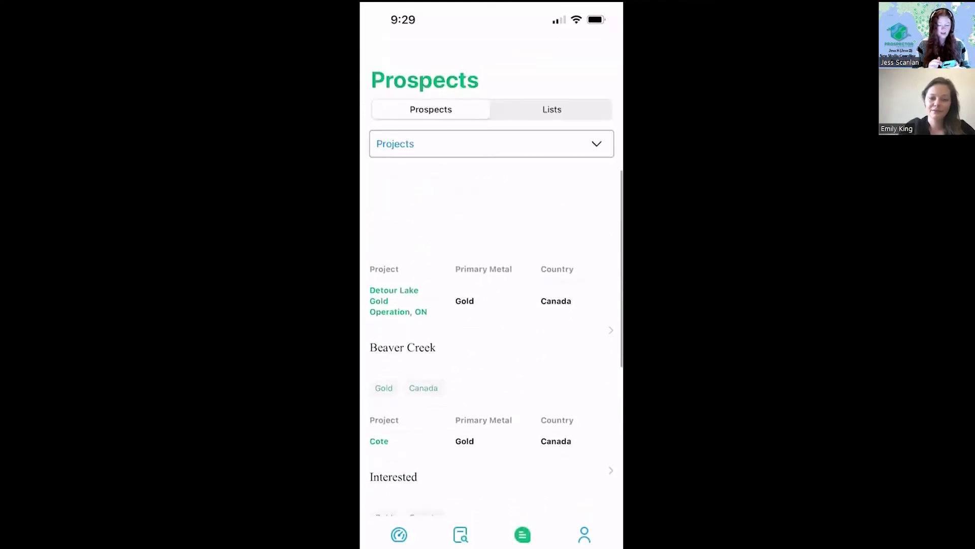
# - Look through the saved lists in the mobile app and open the Beaver Creek list
pyautogui.click(552, 109)
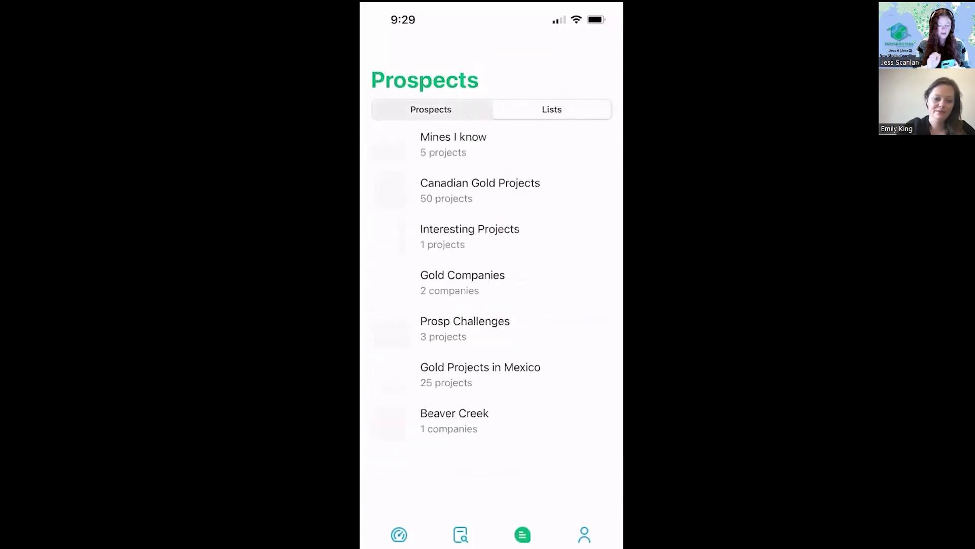
pyautogui.scroll(-1, 491, 336)
pyautogui.scroll(3, 491, 335)
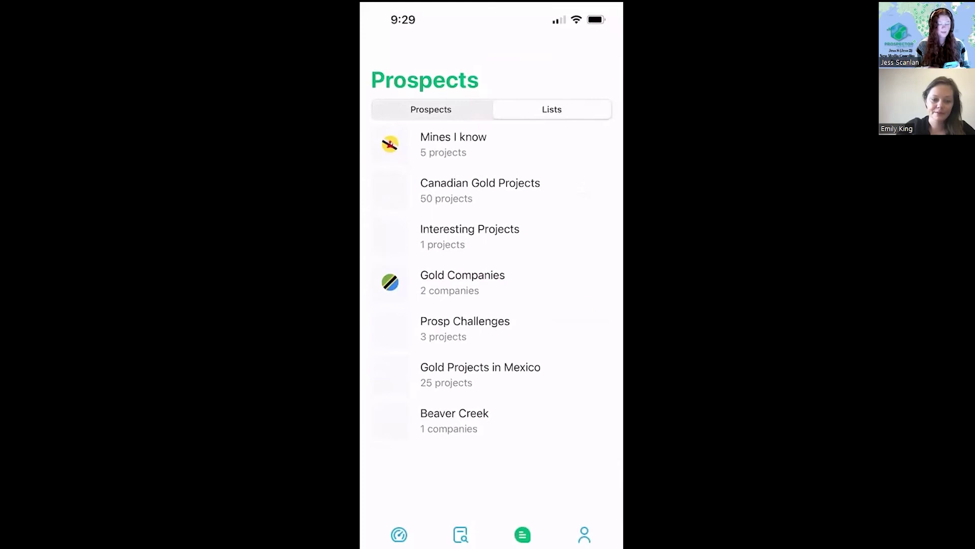
pyautogui.click(454, 420)
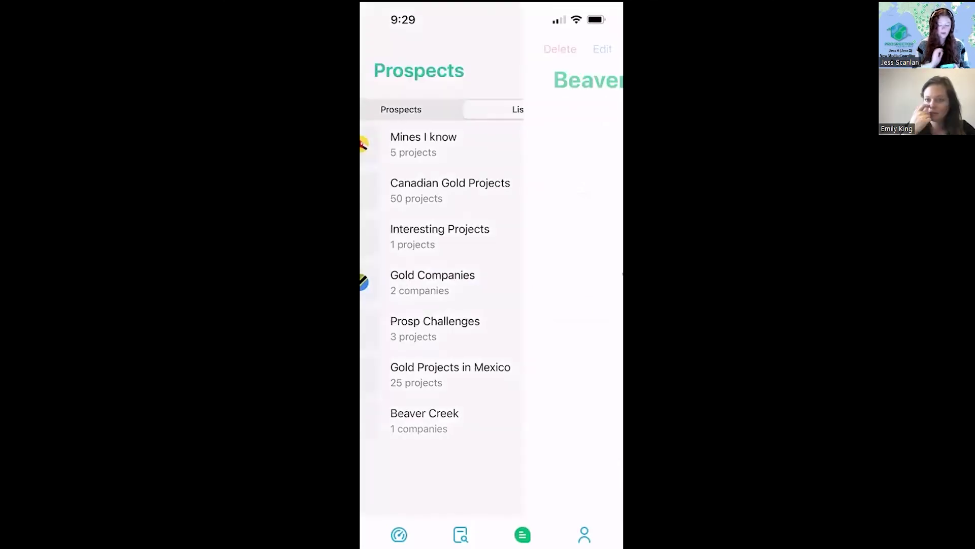
# - Open Agnico Eagle Mines Limited from the saved lists in the mobile app and review its company overview
pyautogui.click(423, 133)
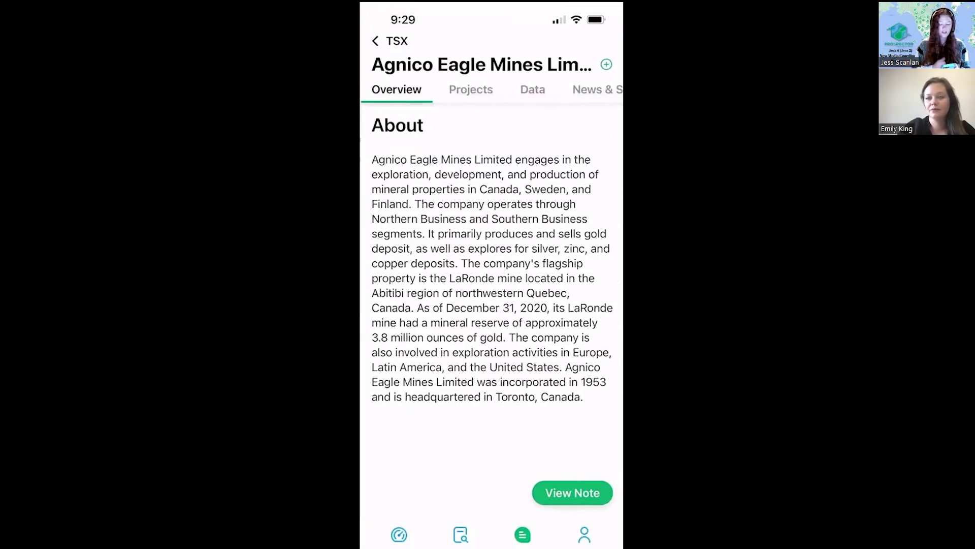
pyautogui.scroll(-3, 491, 305)
pyautogui.scroll(3, 490, 305)
# - Open the Agnico Eagle Mines Limited note for editing, save it, and leave the mobile app for the phone's home screen
pyautogui.click(572, 493)
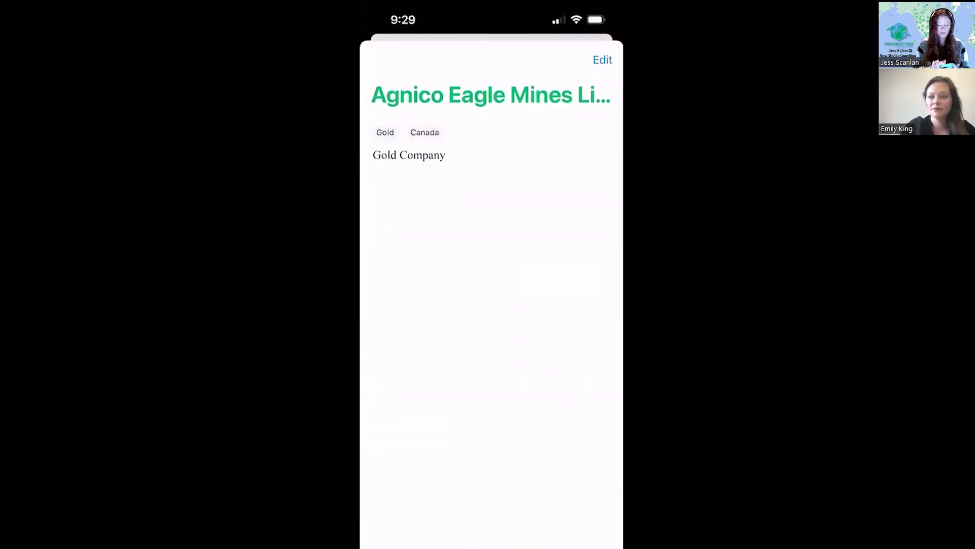
pyautogui.click(602, 60)
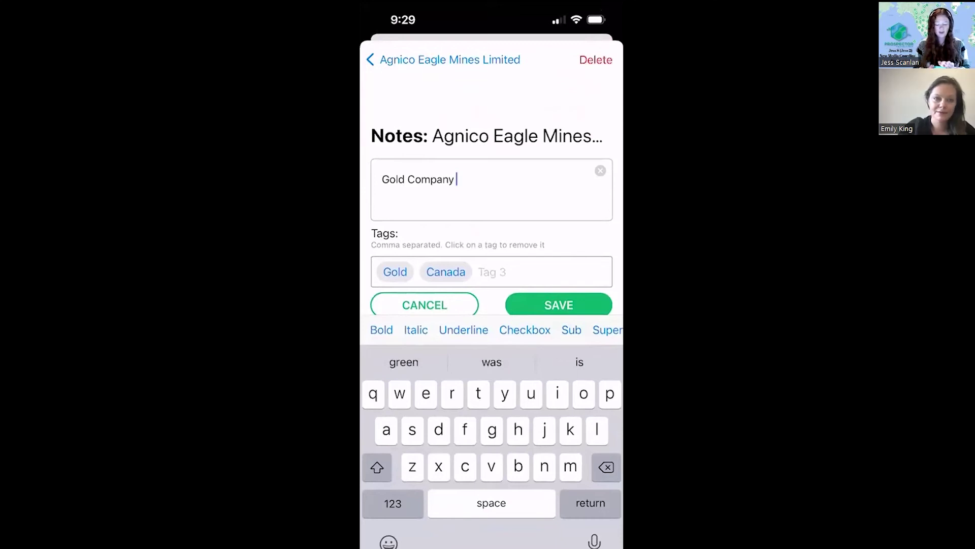
pyautogui.click(559, 305)
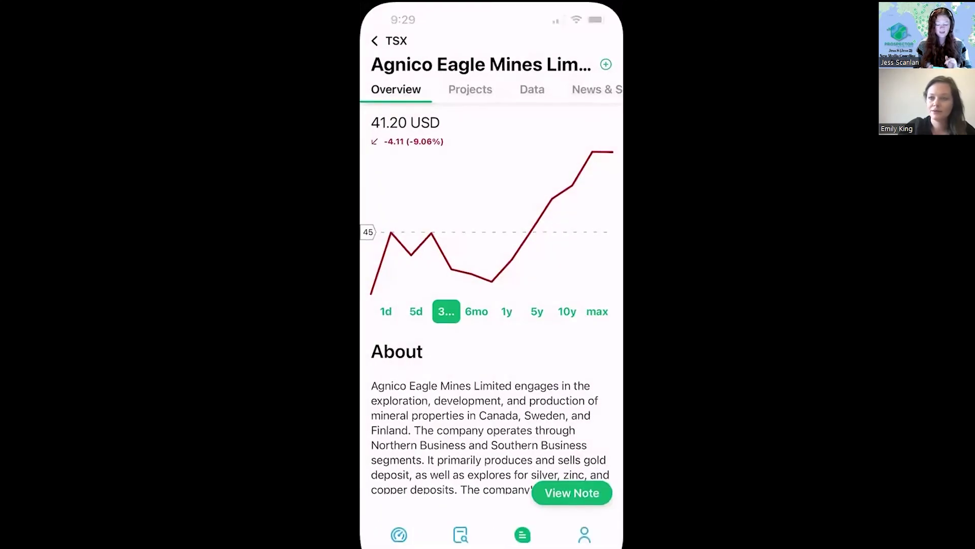
pyautogui.moveTo(491, 544); pyautogui.dragTo(492, 356)
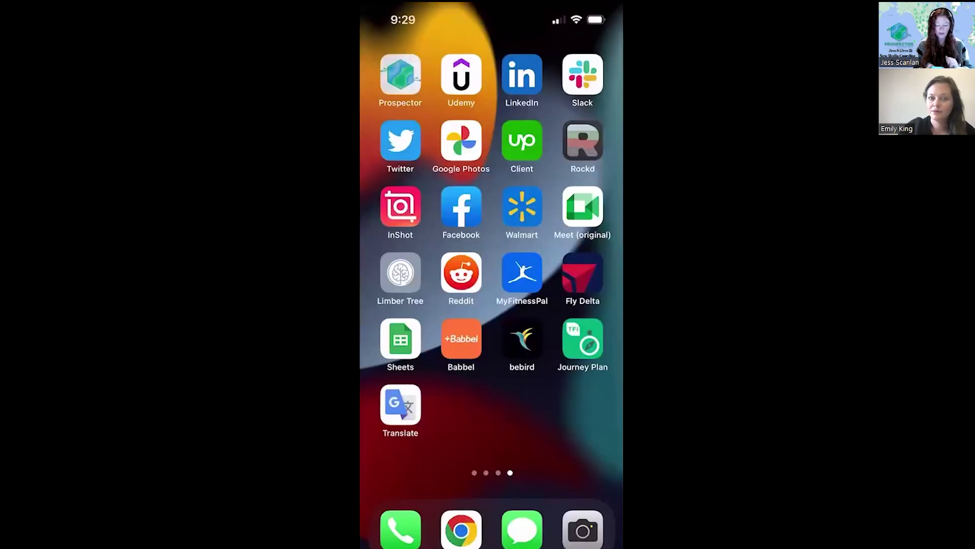
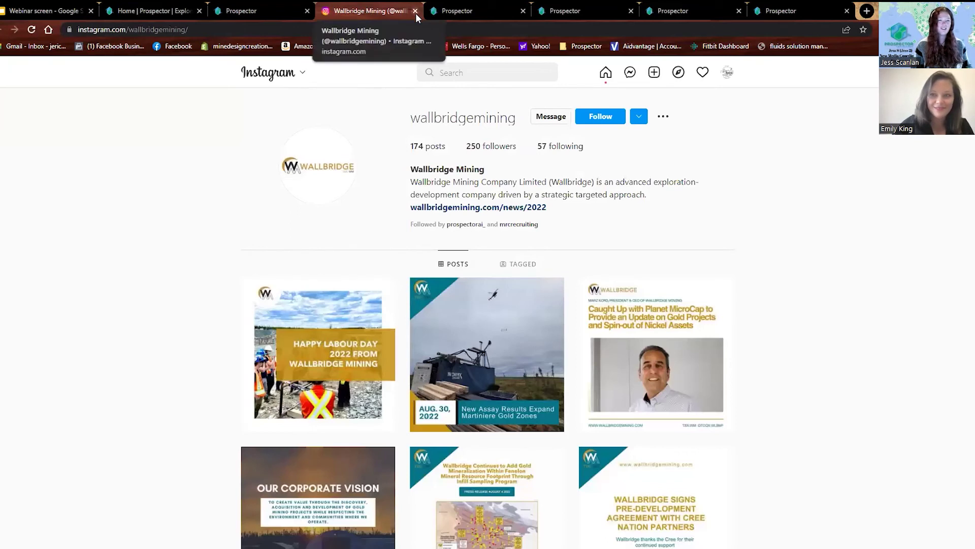
# - Leave Wallbridge's Instagram profile and look through its Prospector page from projects and stock performance to corporate documents and videos
pyautogui.scroll(-10, 137, 358)
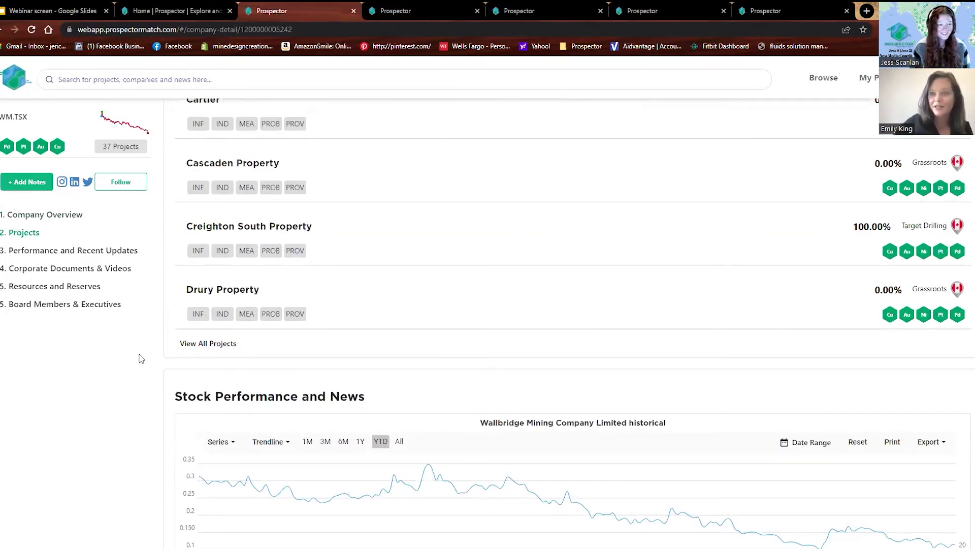
pyautogui.scroll(-15, 141, 358)
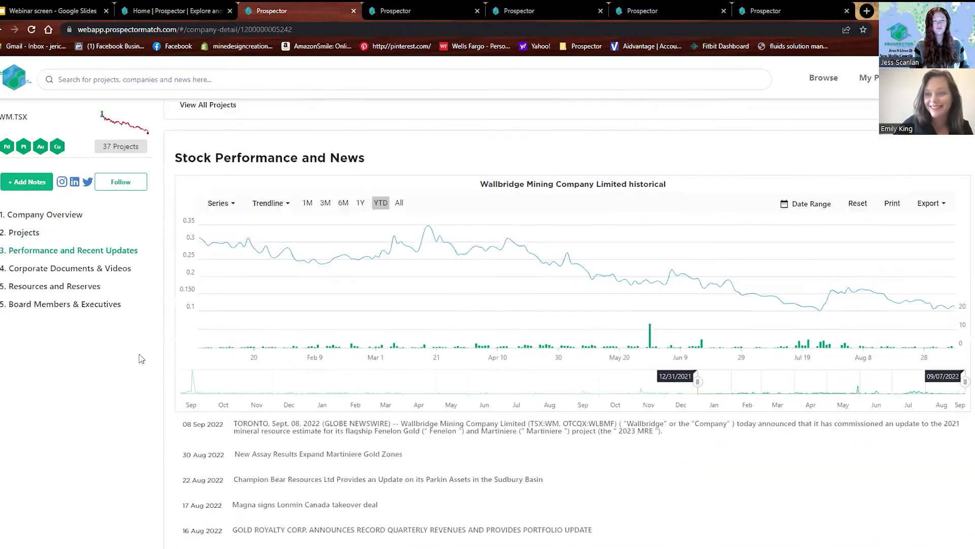
pyautogui.scroll(-2, 142, 358)
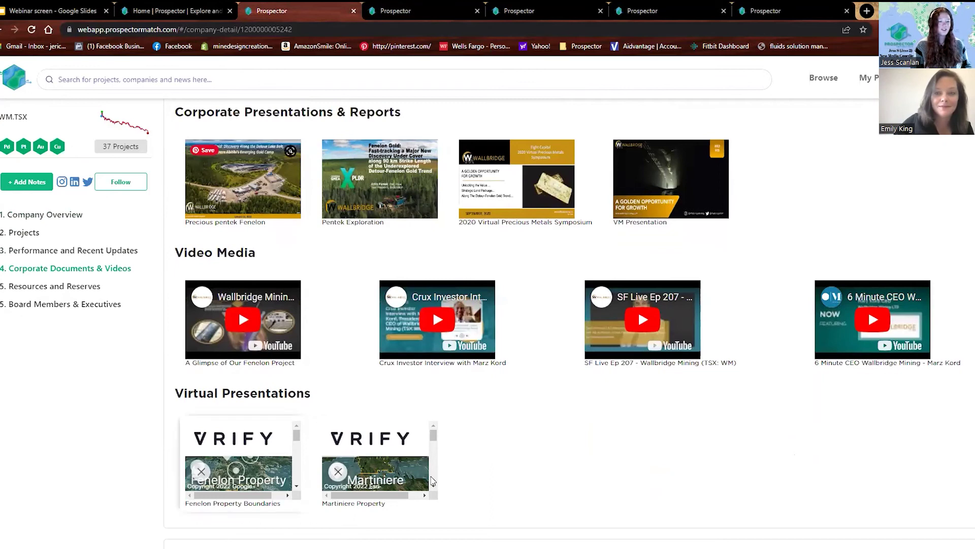
# - View Wallbridge's Fenelon Property Boundaries virtual presentation and close it
pyautogui.click(270, 463)
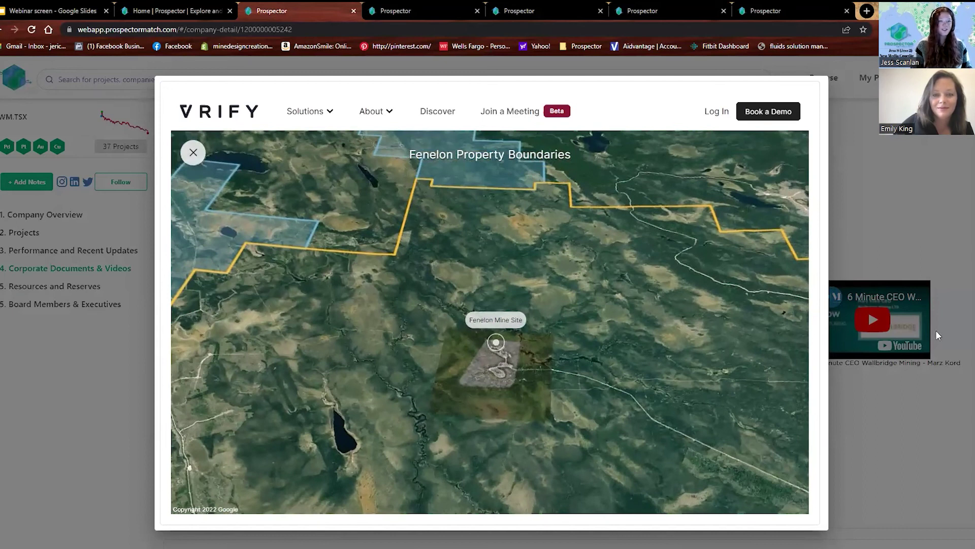
pyautogui.click(193, 152)
pyautogui.click(866, 147)
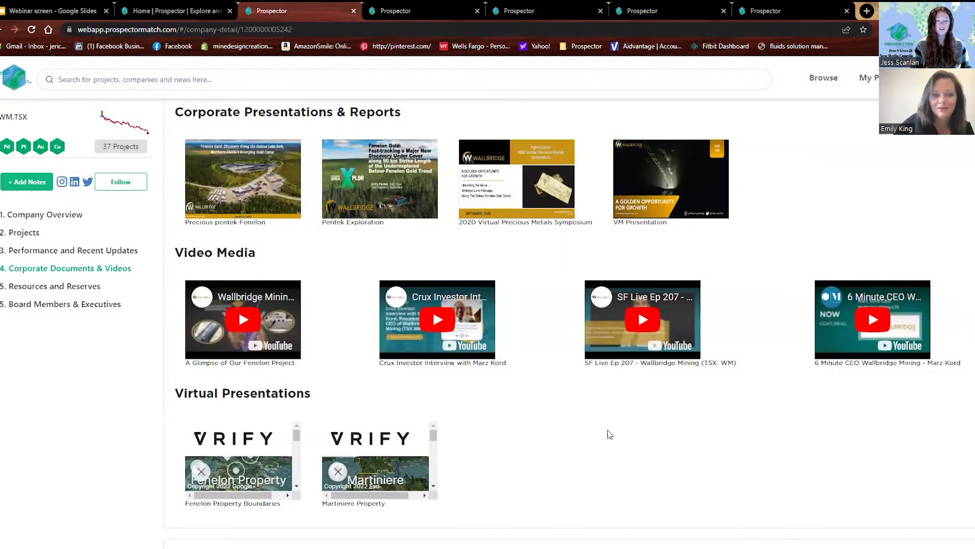
# - Look back over Wallbridge's documents, news and company overview, and return to the main project browse page
pyautogui.scroll(-3, 617, 422)
pyautogui.scroll(3, 619, 424)
pyautogui.scroll(2, 619, 423)
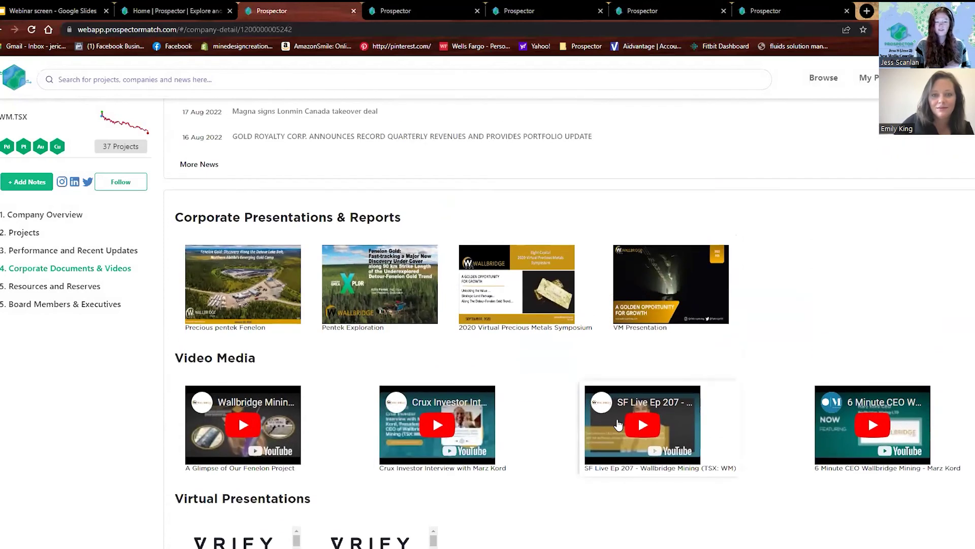
pyautogui.scroll(10, 619, 424)
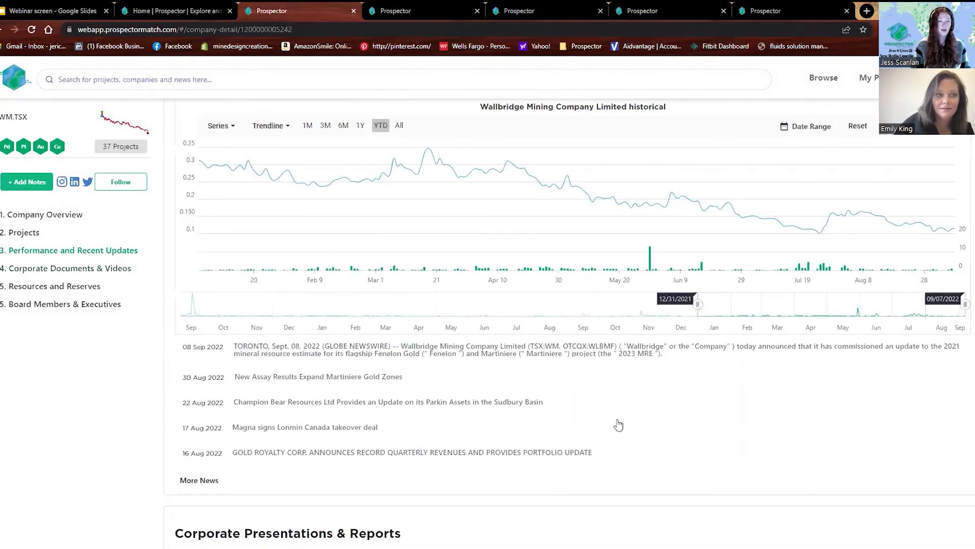
pyautogui.scroll(10, 161, 385)
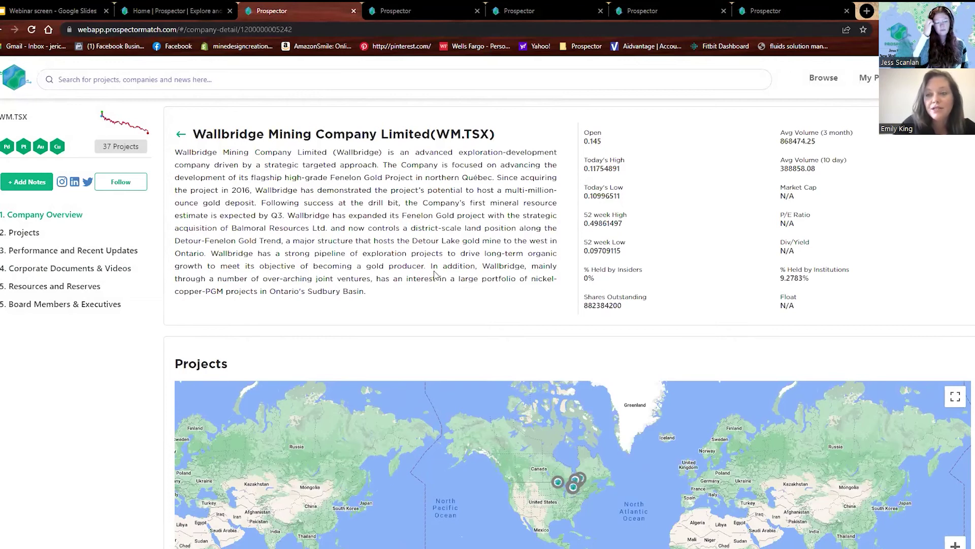
pyautogui.click(15, 80)
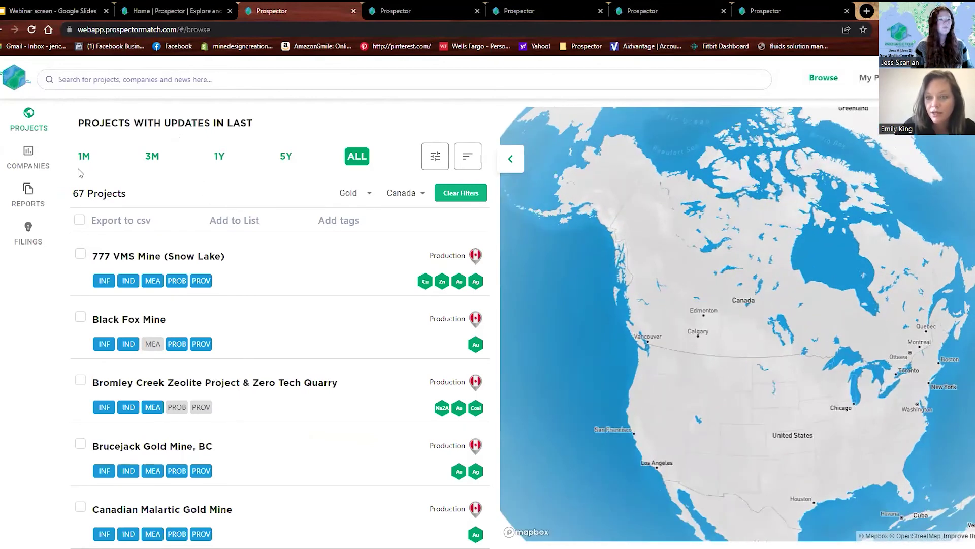
# - Switch to the open Detour Lake Operation Technical Report and return to its first page
pyautogui.click(539, 11)
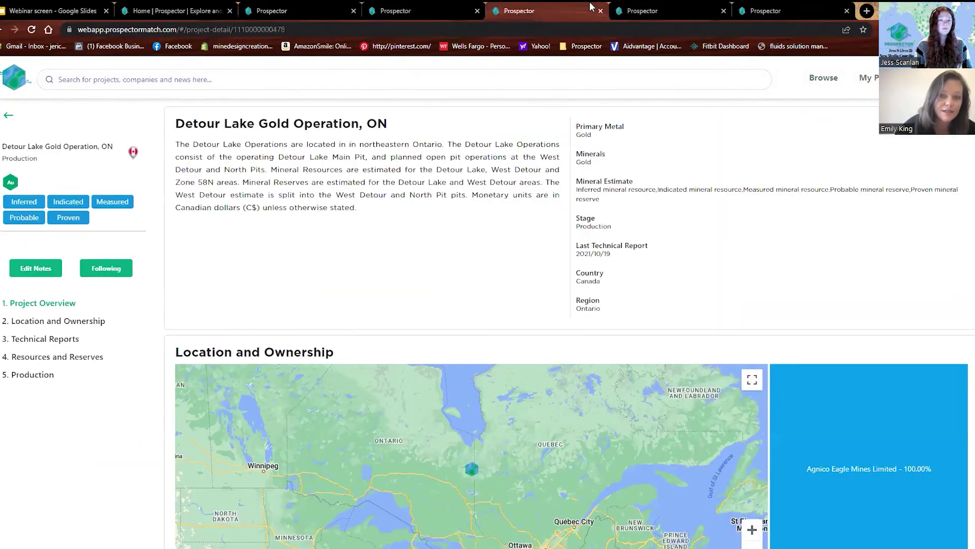
pyautogui.click(656, 8)
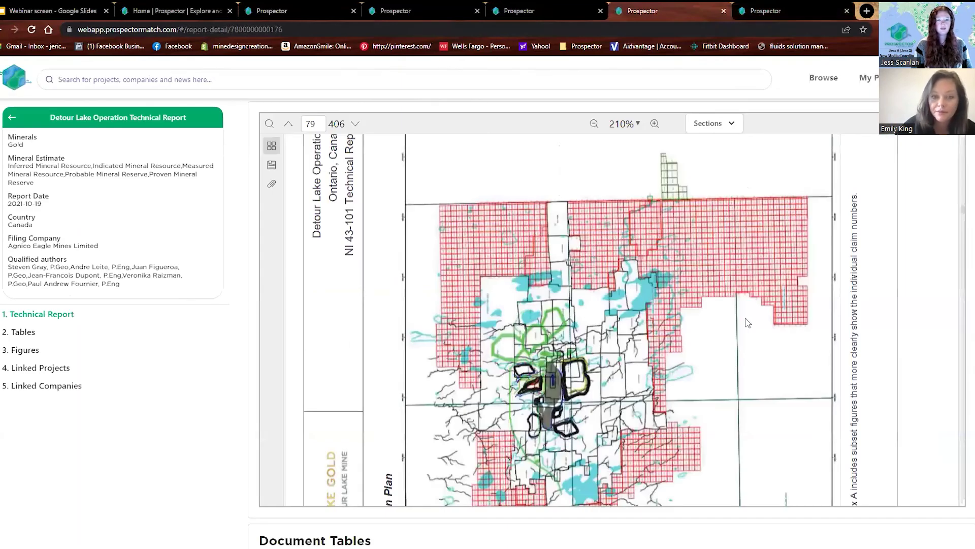
pyautogui.scroll(3, 851, 312)
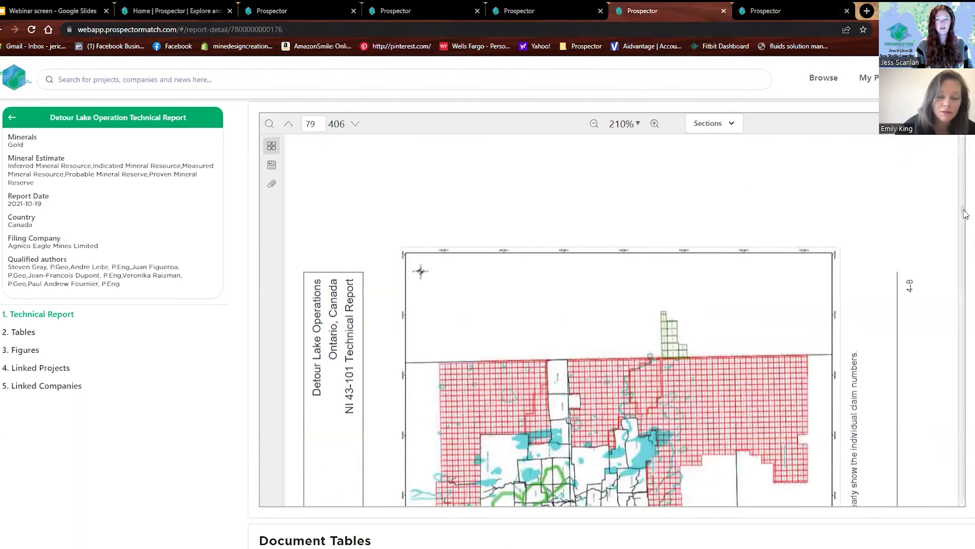
pyautogui.moveTo(965, 214); pyautogui.dragTo(963, 140)
# - Browse the technical report's section list and jump to section 17, Recovery Methods
pyautogui.click(727, 125)
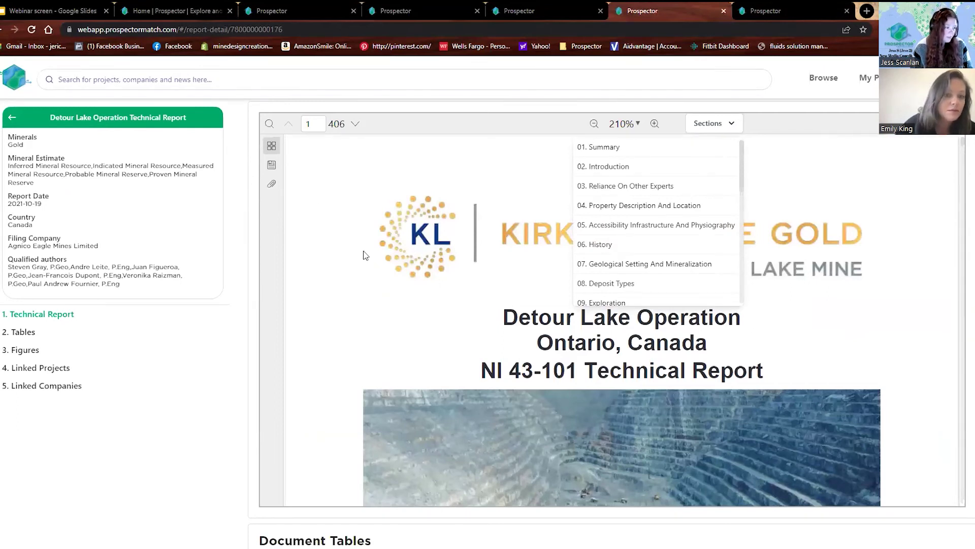
pyautogui.scroll(-3, 676, 244)
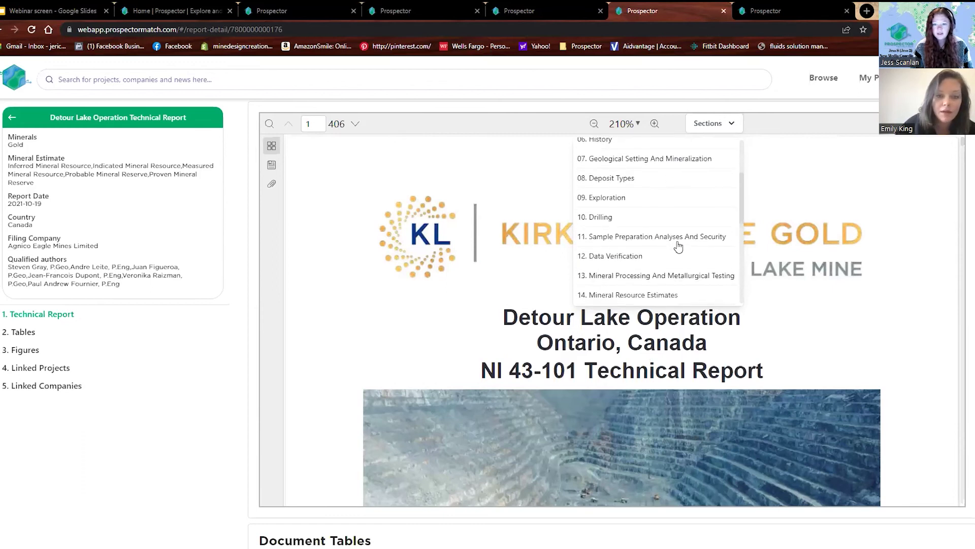
pyautogui.scroll(-5, 679, 246)
pyautogui.scroll(-3, 678, 290)
pyautogui.scroll(2, 669, 276)
pyautogui.scroll(-3, 670, 277)
pyautogui.scroll(3, 671, 277)
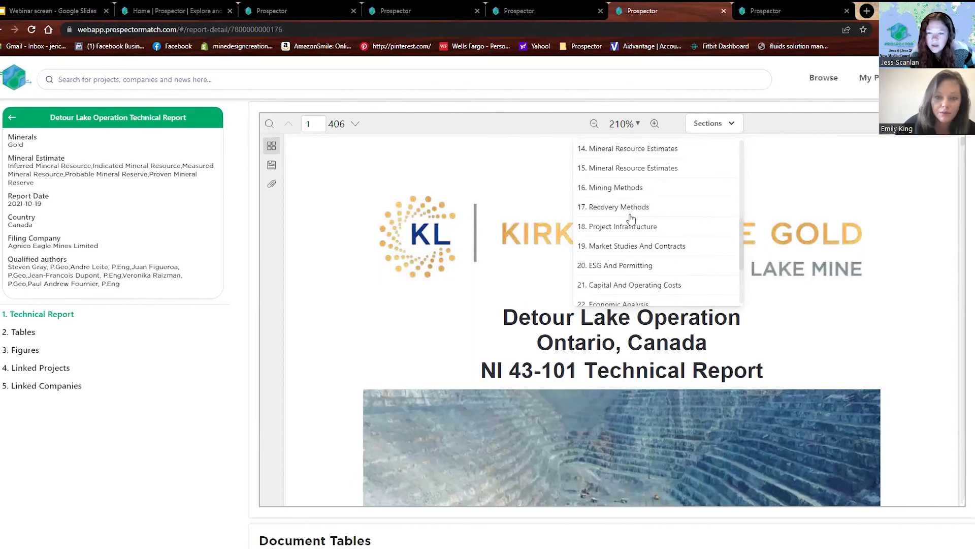
pyautogui.click(630, 214)
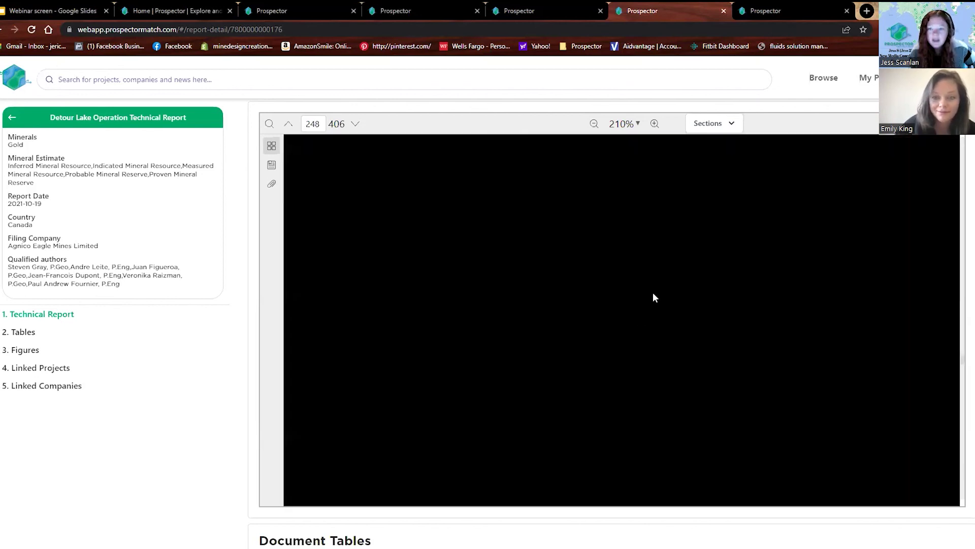
# - Read through the processing plant throughput description and the list of initiatives in the Recovery Methods section
pyautogui.scroll(-8, 674, 293)
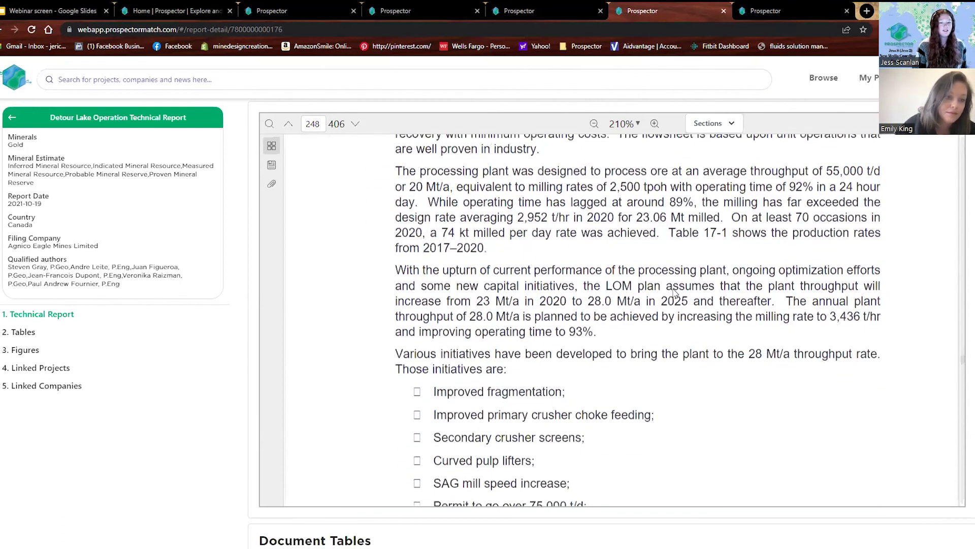
pyautogui.scroll(8, 675, 290)
pyautogui.scroll(-3, 674, 288)
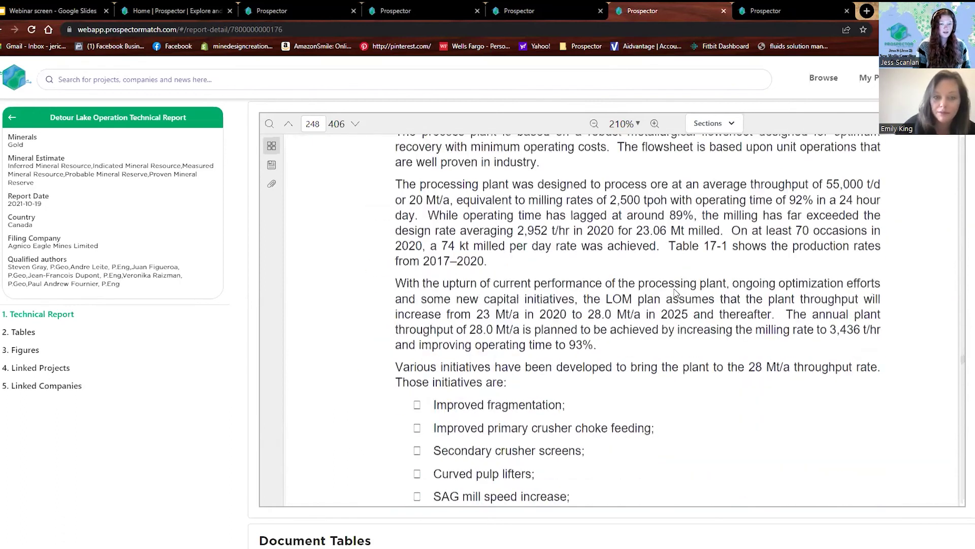
pyautogui.scroll(-3, 675, 291)
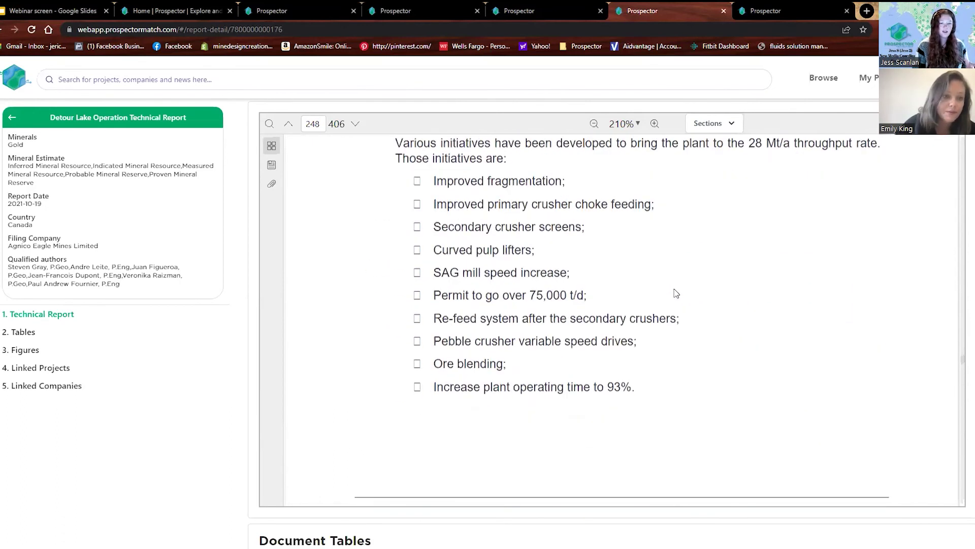
pyautogui.scroll(4, 841, 288)
# - Go to section 01, Summary, of the technical report and read on to the mineral tenure details
pyautogui.click(727, 124)
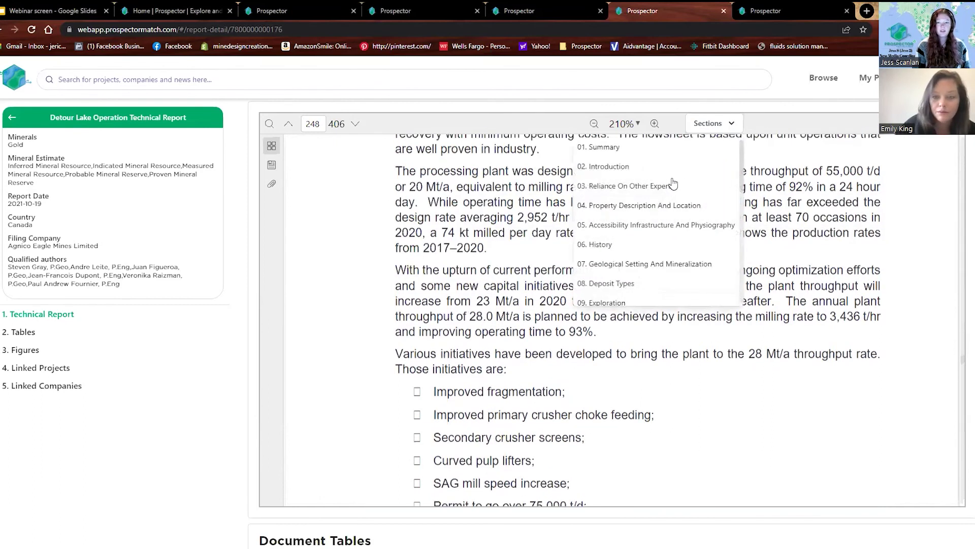
pyautogui.moveTo(962, 356); pyautogui.dragTo(969, 212)
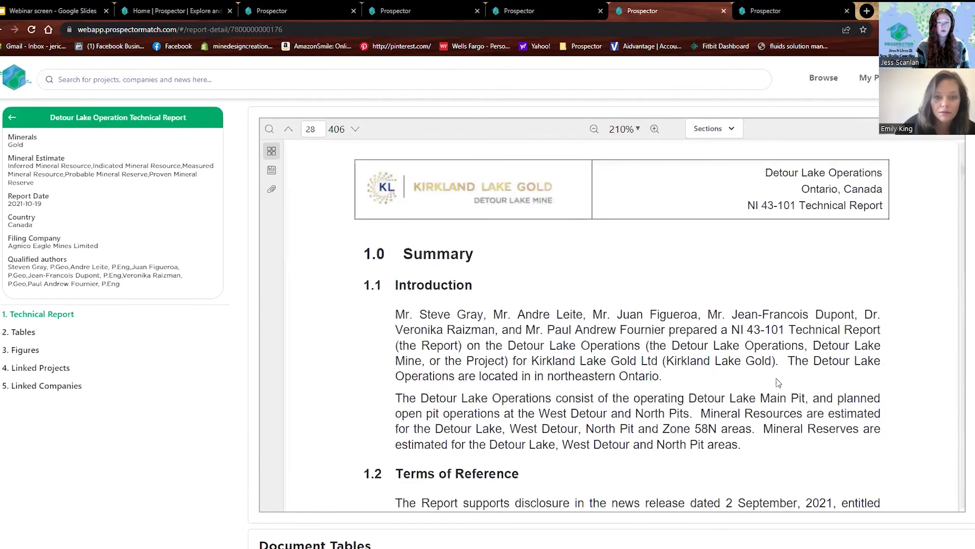
pyautogui.scroll(-15, 762, 380)
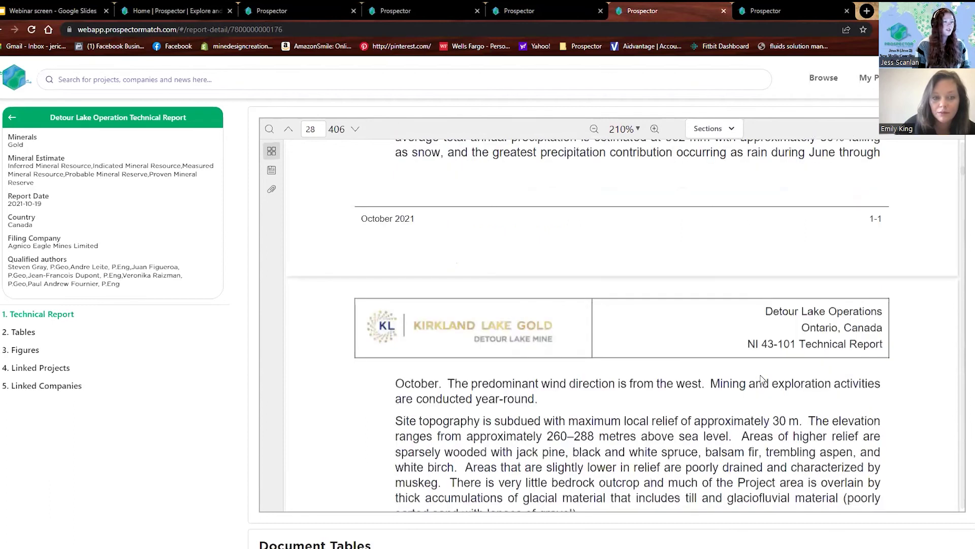
pyautogui.scroll(-6, 763, 379)
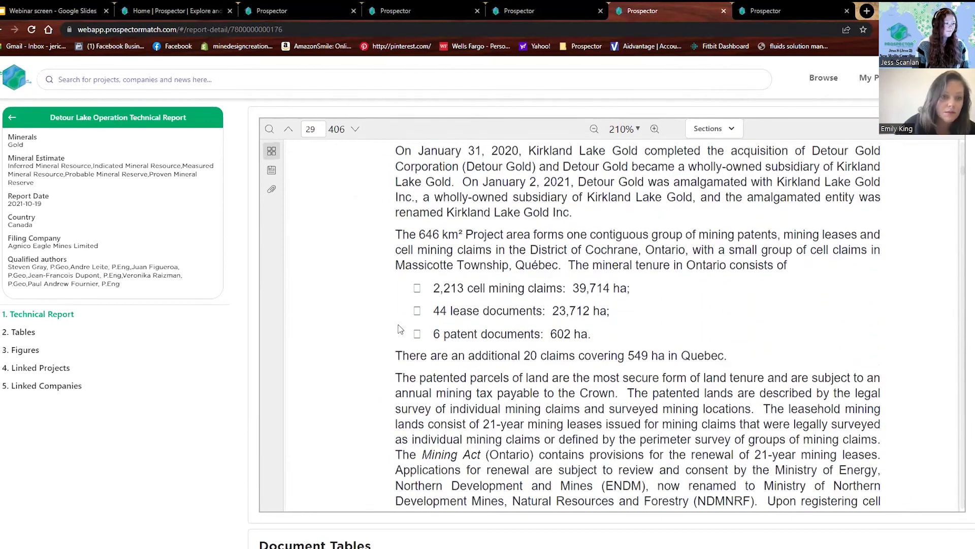
# - Search Prospector for "detour", open Detour Lake Gold Operation, ON, and briefly highlight the planned open pit operations passage in its description
pyautogui.click(19, 84)
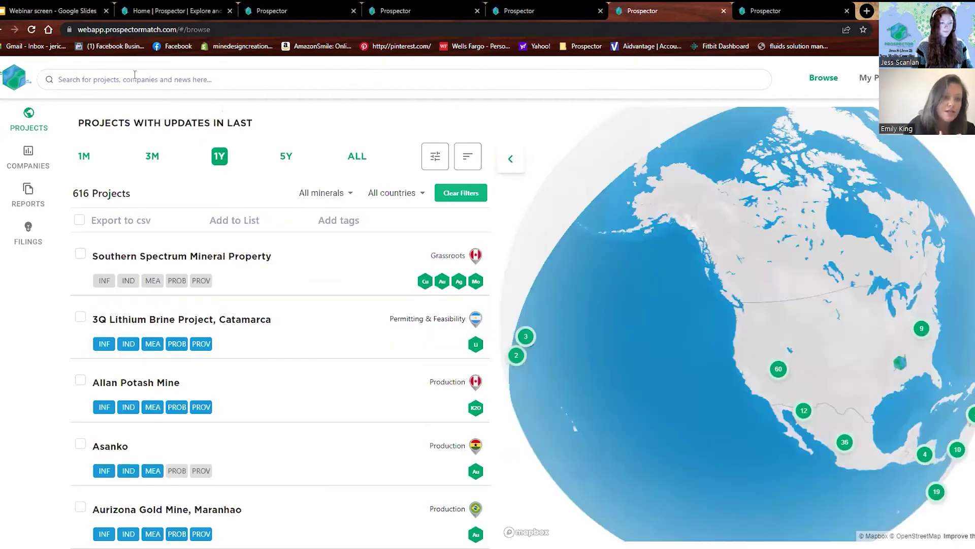
pyautogui.click(133, 76)
pyautogui.write('de')
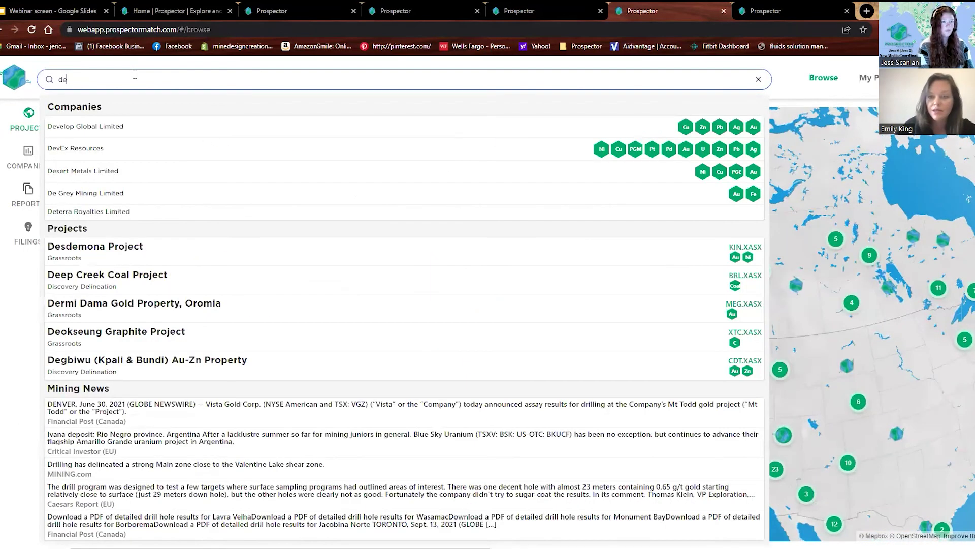
pyautogui.write('tour')
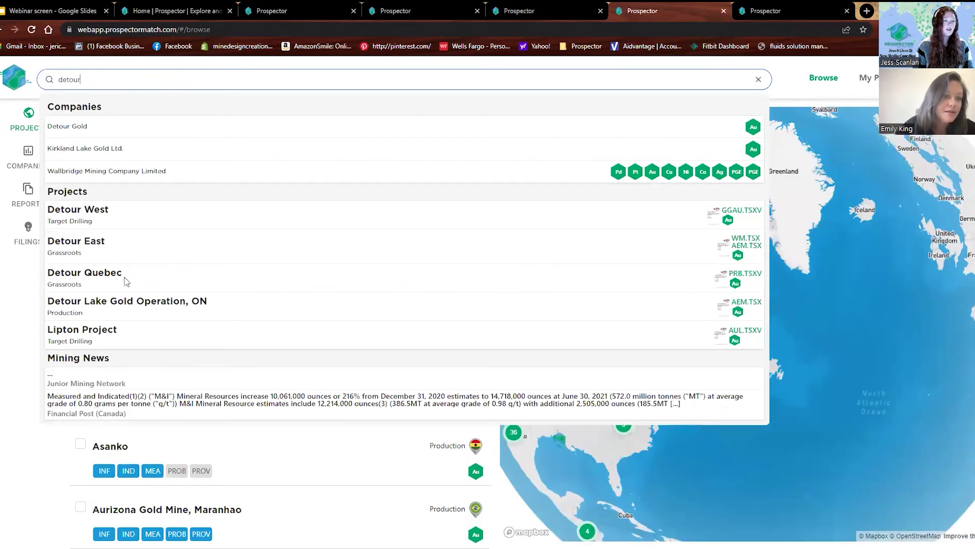
pyautogui.click(127, 304)
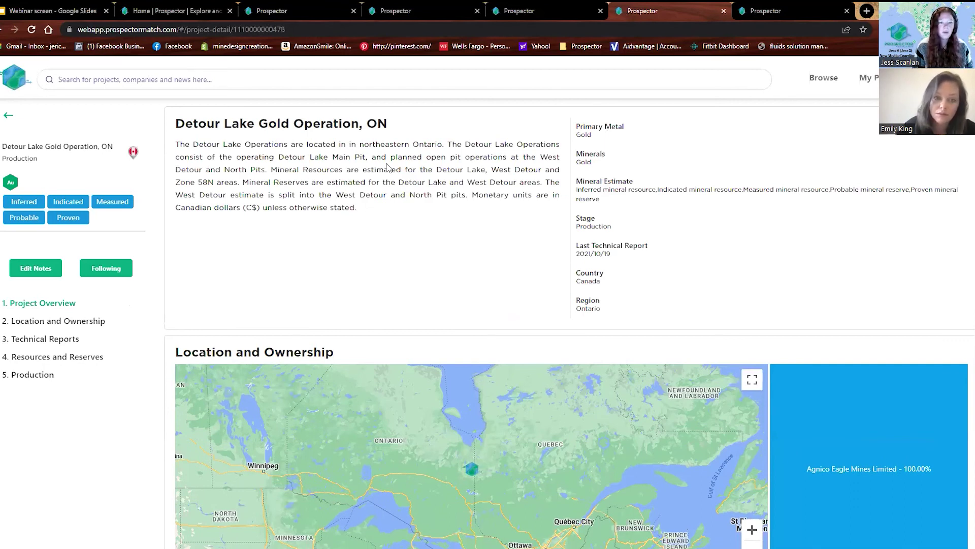
pyautogui.moveTo(391, 158); pyautogui.dragTo(270, 171)
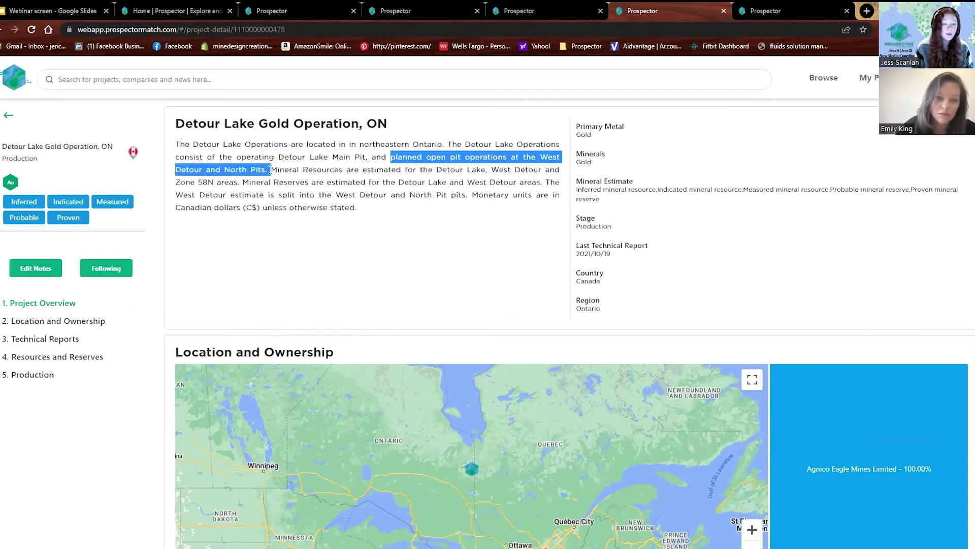
pyautogui.click(418, 209)
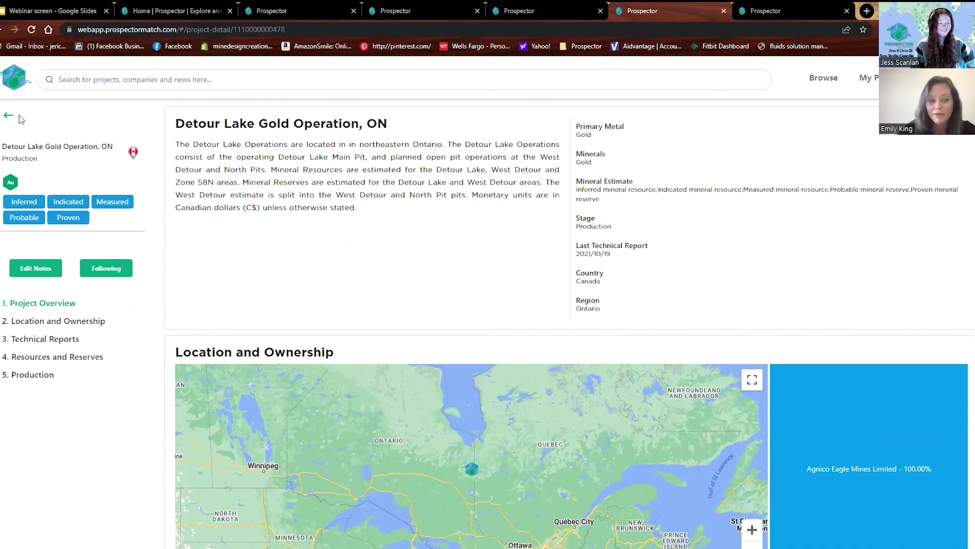
# - Return to the project browser, start an advanced project search and set the last project update range to ALL
pyautogui.click(21, 89)
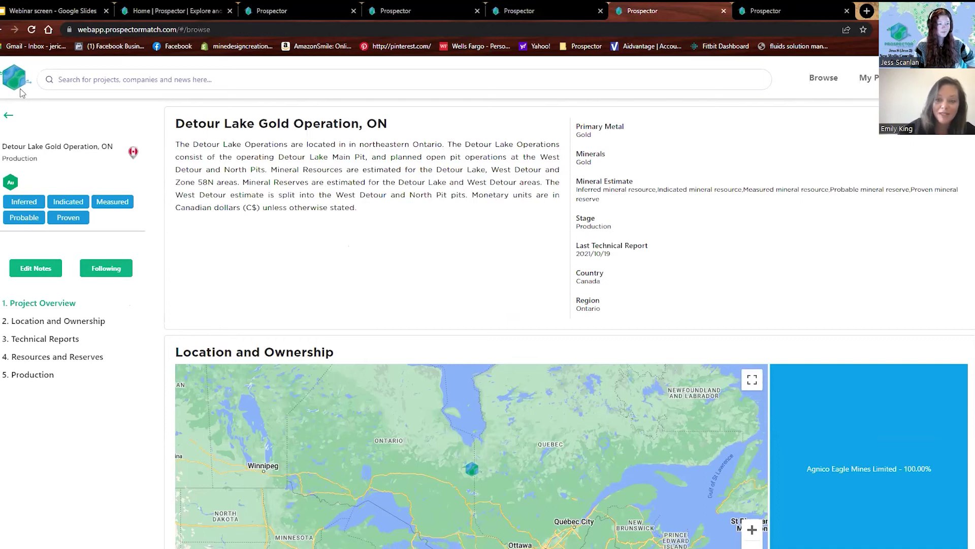
pyautogui.scroll(5, 642, 268)
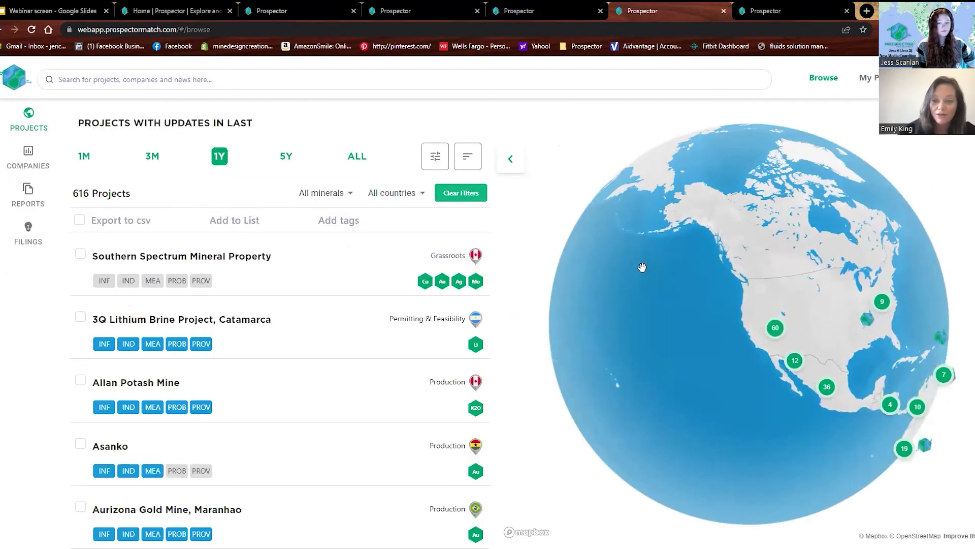
pyautogui.click(436, 156)
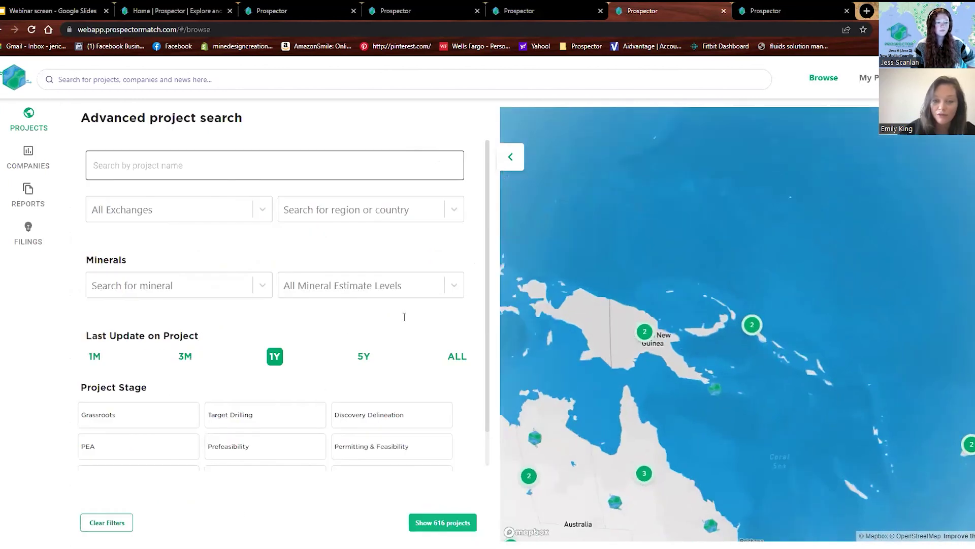
pyautogui.scroll(-1, 416, 338)
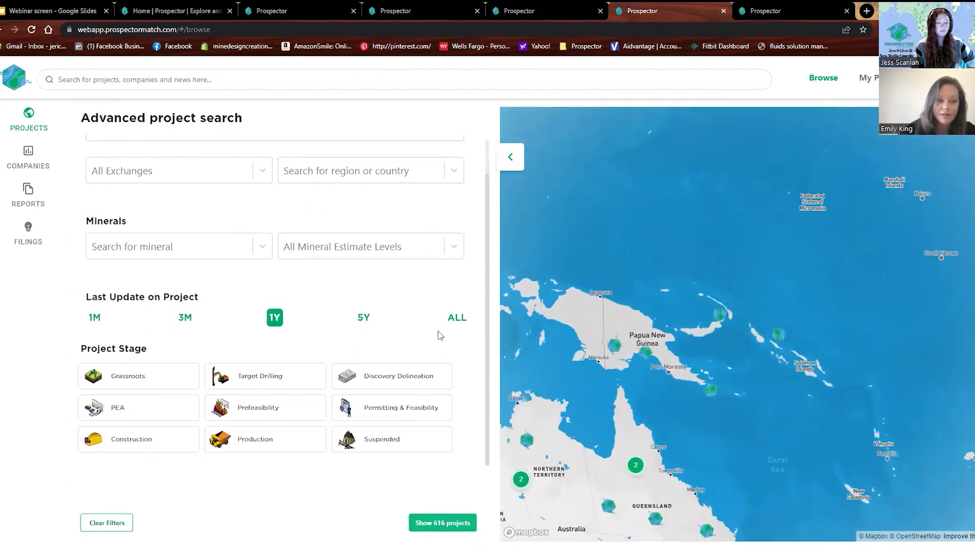
pyautogui.click(461, 322)
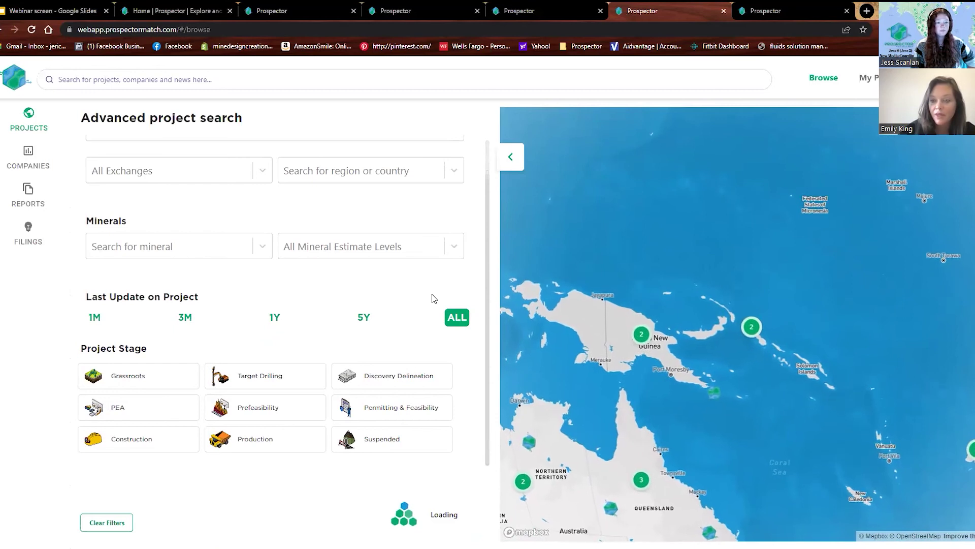
pyautogui.scroll(-1, 434, 298)
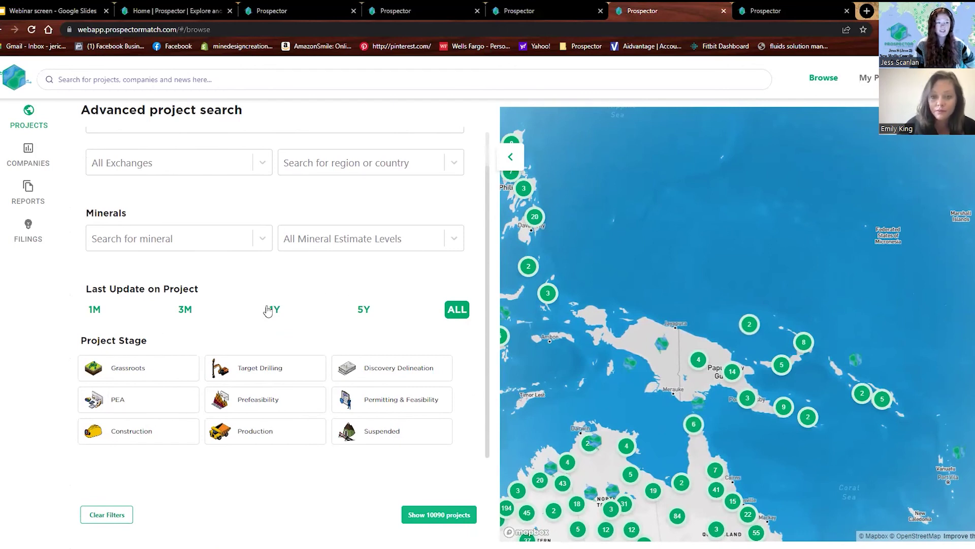
pyautogui.moveTo(587, 366); pyautogui.dragTo(743, 346)
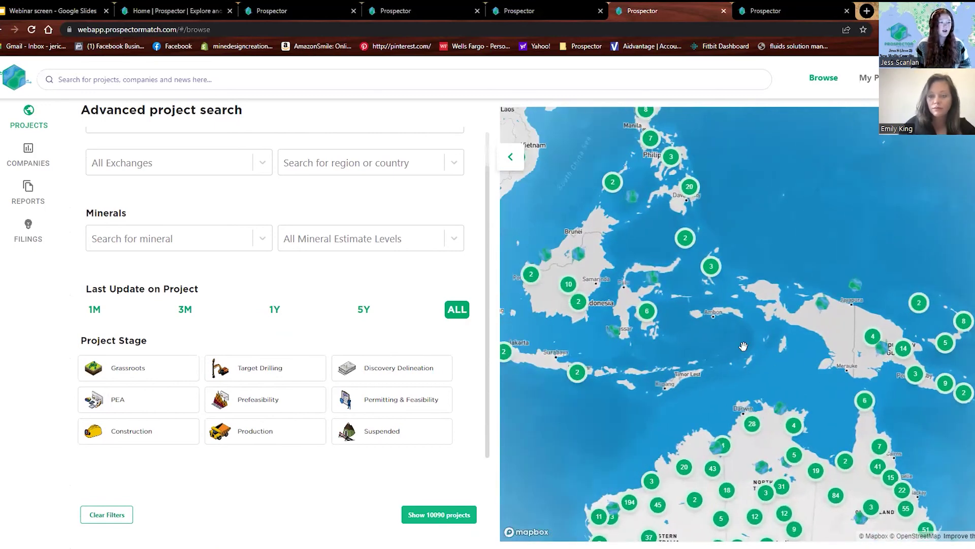
pyautogui.click(296, 371)
pyautogui.click(397, 375)
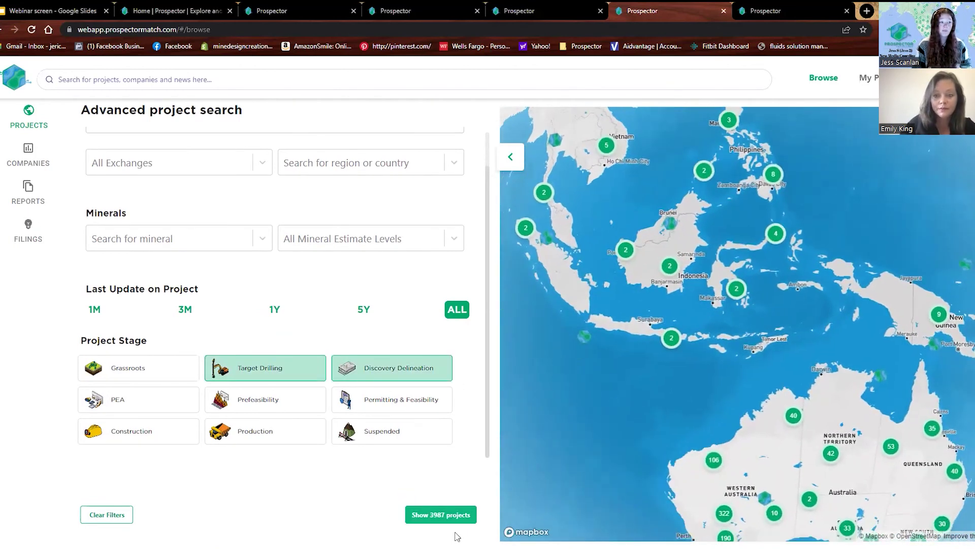
pyautogui.click(296, 371)
pyautogui.click(391, 370)
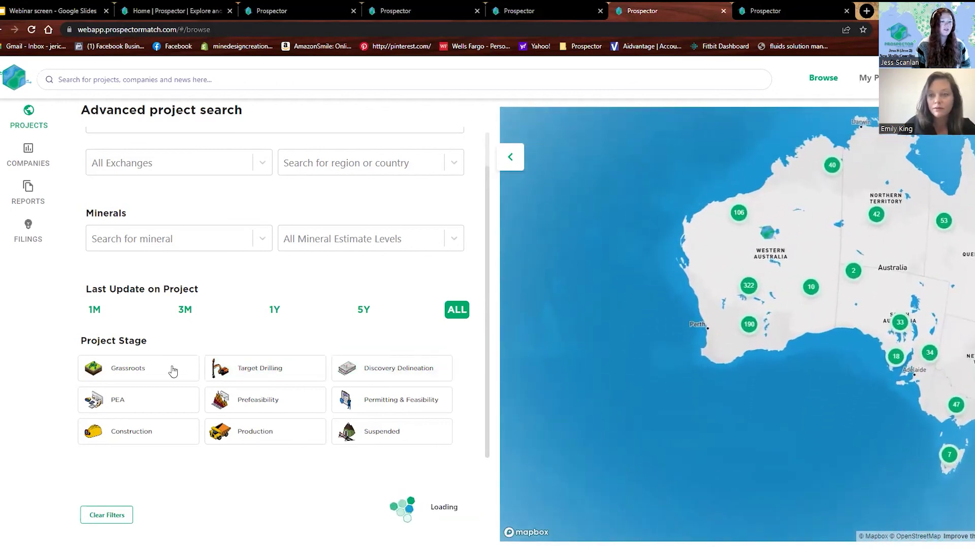
# - Filter the projects to the Grassroots stage and the mineral Gold, and show the matching projects in the list and on the map
pyautogui.click(174, 370)
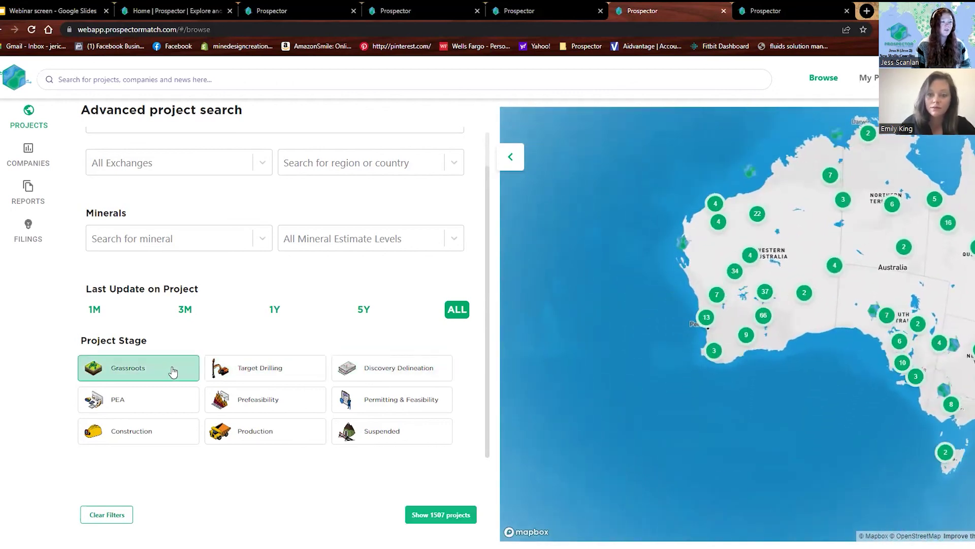
pyautogui.click(439, 516)
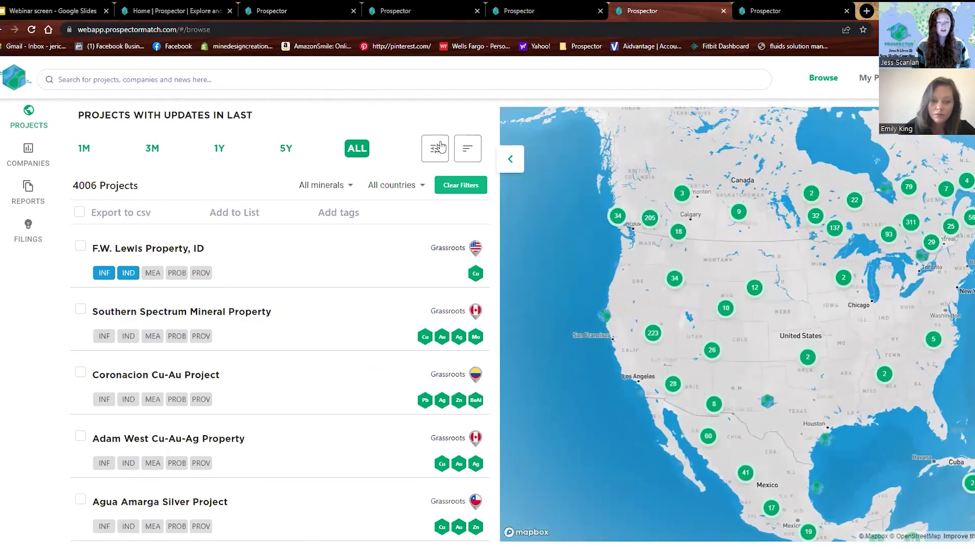
pyautogui.click(438, 146)
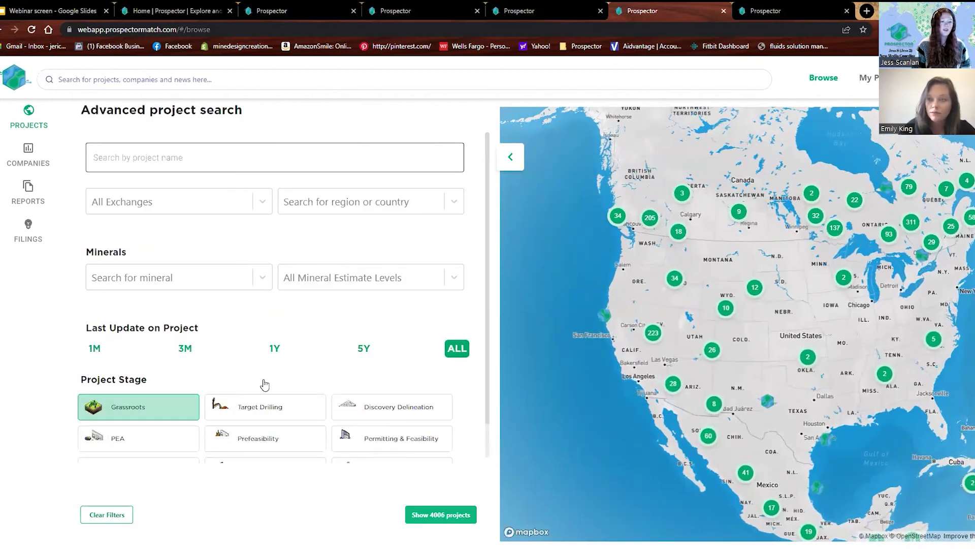
pyautogui.click(197, 279)
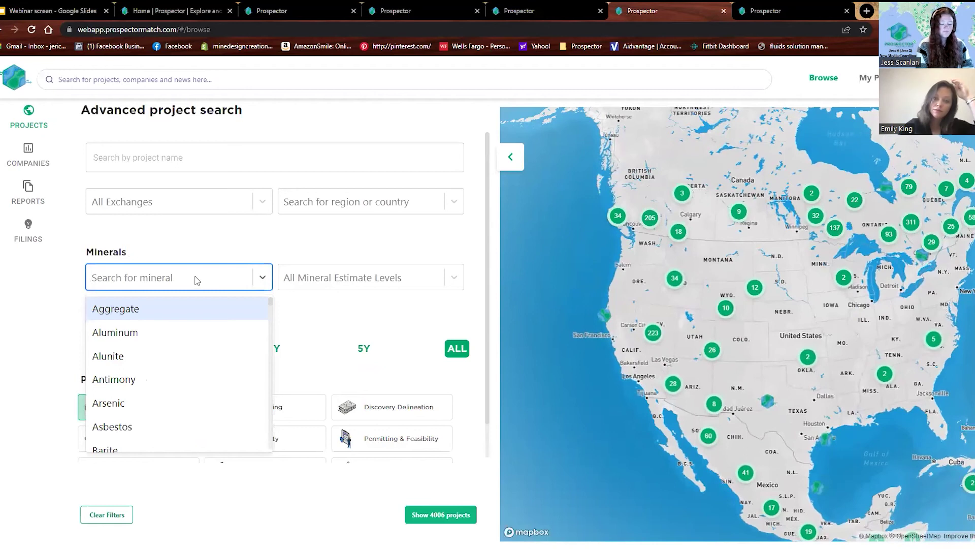
pyautogui.write('gold')
pyautogui.click(126, 313)
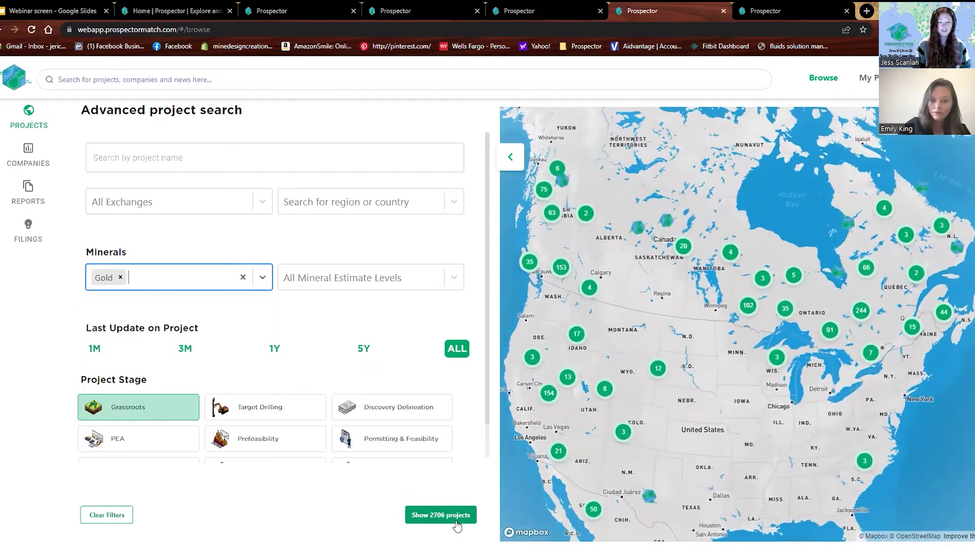
pyautogui.click(455, 515)
pyautogui.moveTo(661, 478); pyautogui.dragTo(764, 359)
pyautogui.scroll(2, 763, 360)
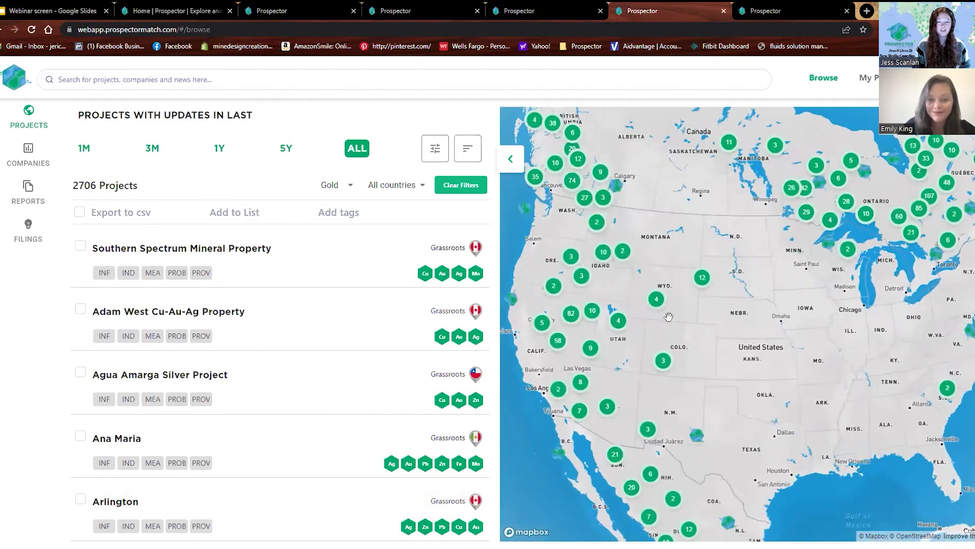
# - Narrow the advanced project search to the country USA and view the matching projects on the map
pyautogui.click(435, 151)
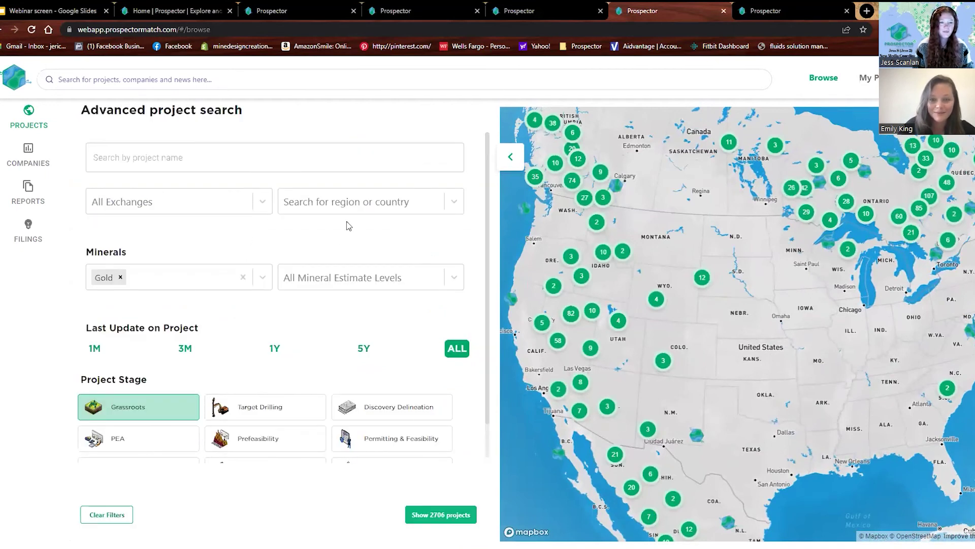
pyautogui.click(358, 198)
pyautogui.write('un')
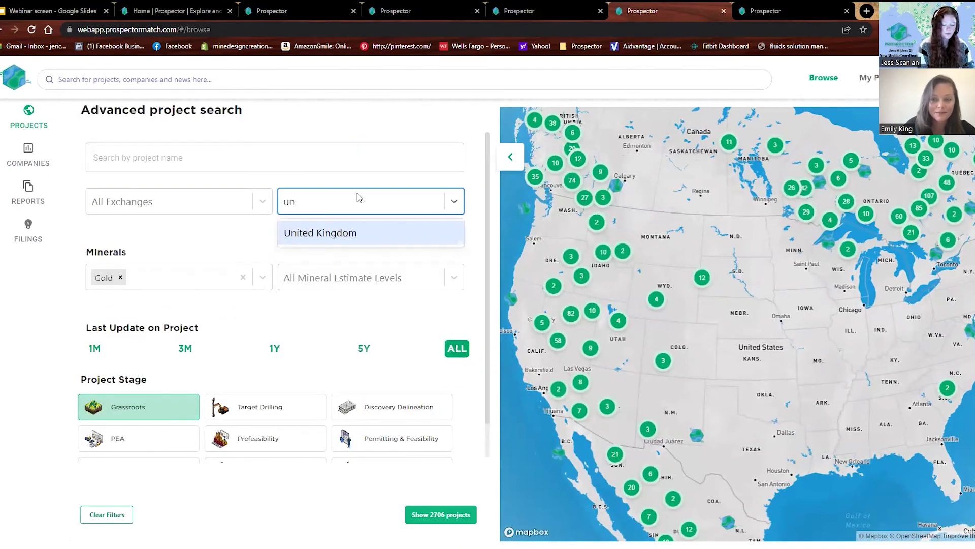
pyautogui.press('BackSpace')
pyautogui.write('sa')
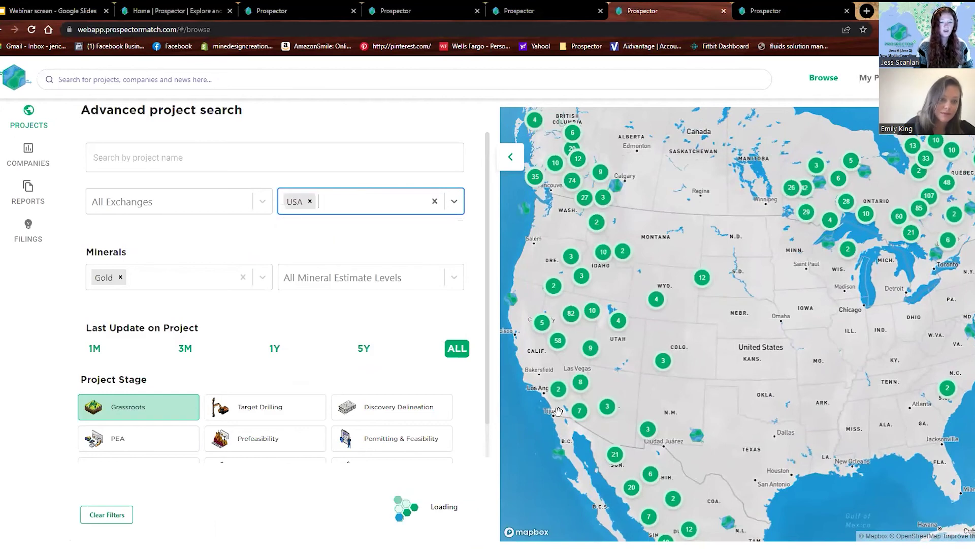
pyautogui.moveTo(707, 492); pyautogui.dragTo(496, 532)
pyautogui.click(443, 515)
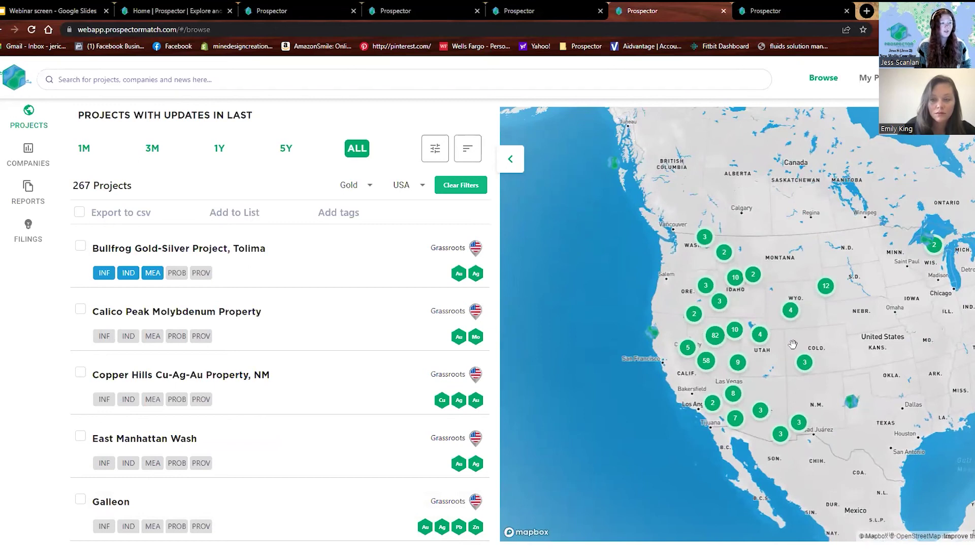
pyautogui.moveTo(792, 344); pyautogui.dragTo(767, 365)
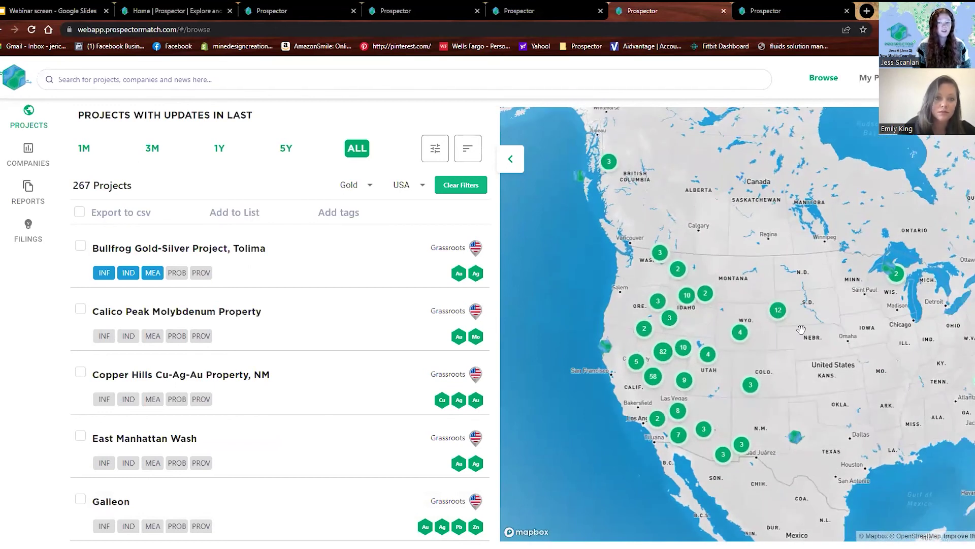
pyautogui.scroll(1, 734, 388)
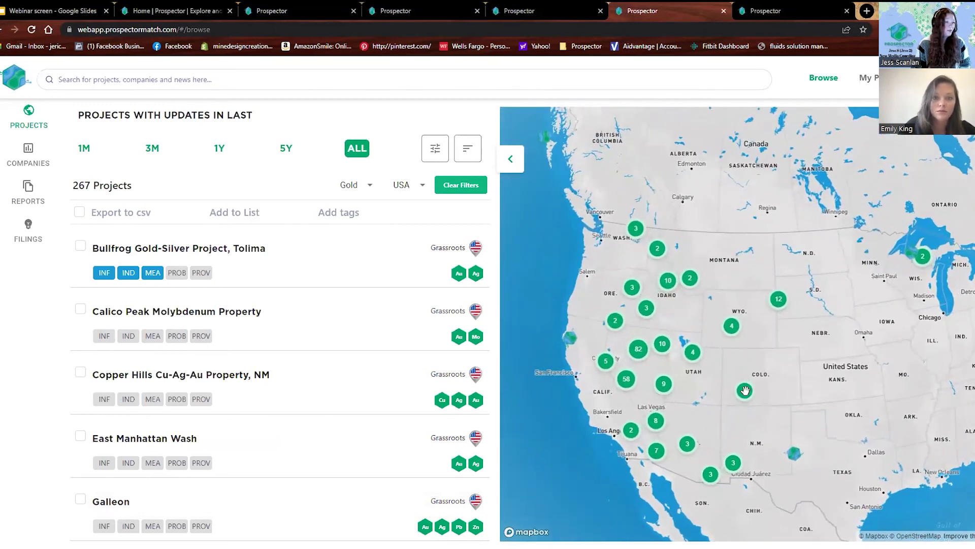
pyautogui.scroll(1, 749, 373)
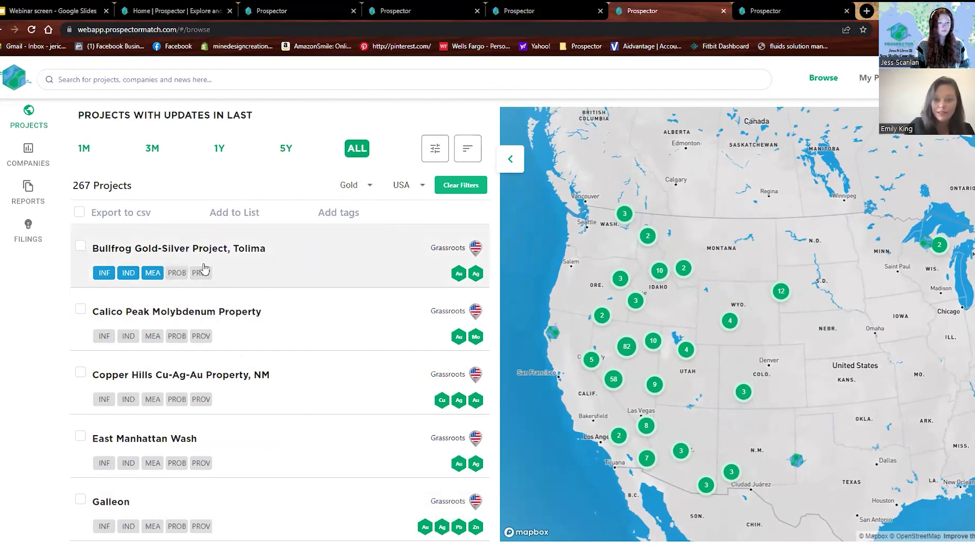
# - Add the Bullfrog Gold-Silver, Calico Peak Molybdenum and Copper Hills Cu-Ag-Au projects to a new list named "Grassroots Gold"
pyautogui.click(80, 246)
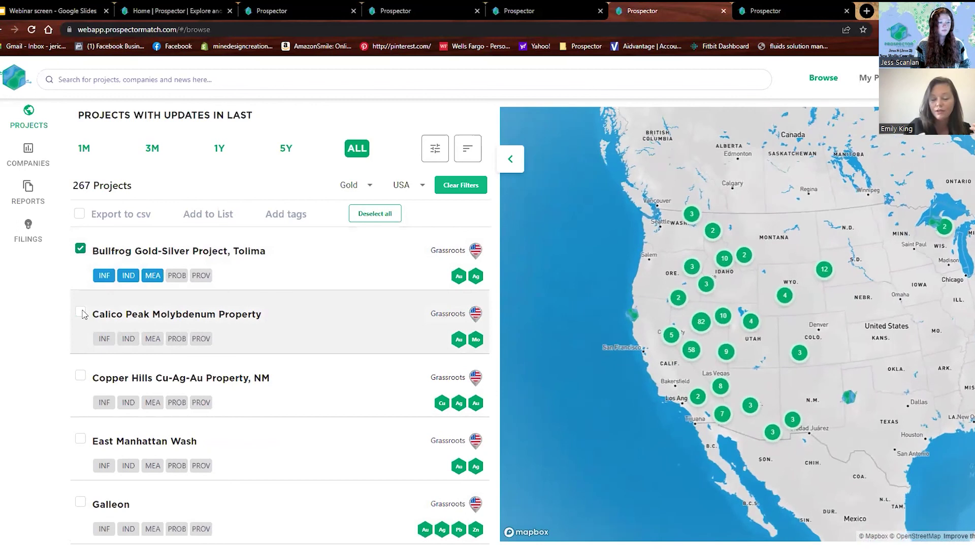
pyautogui.click(82, 312)
pyautogui.click(81, 377)
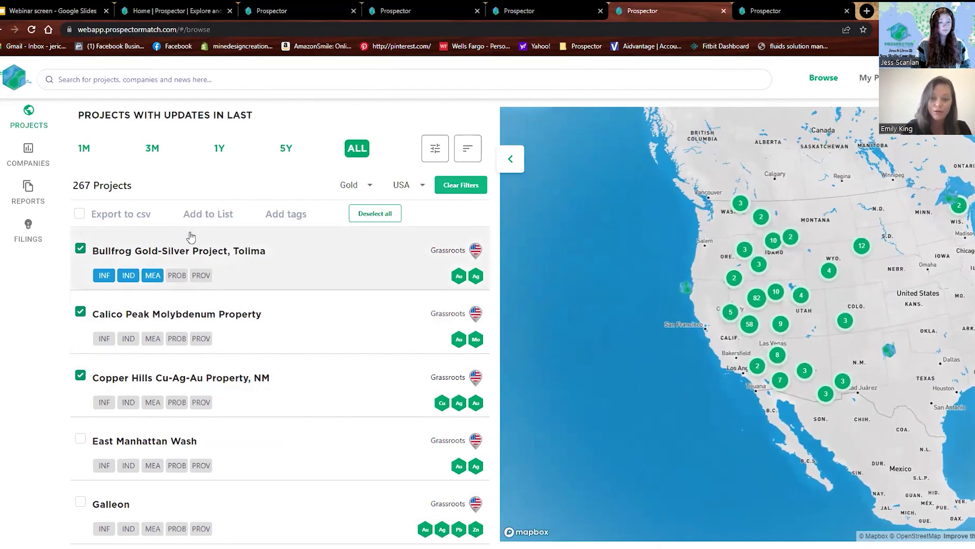
pyautogui.click(209, 215)
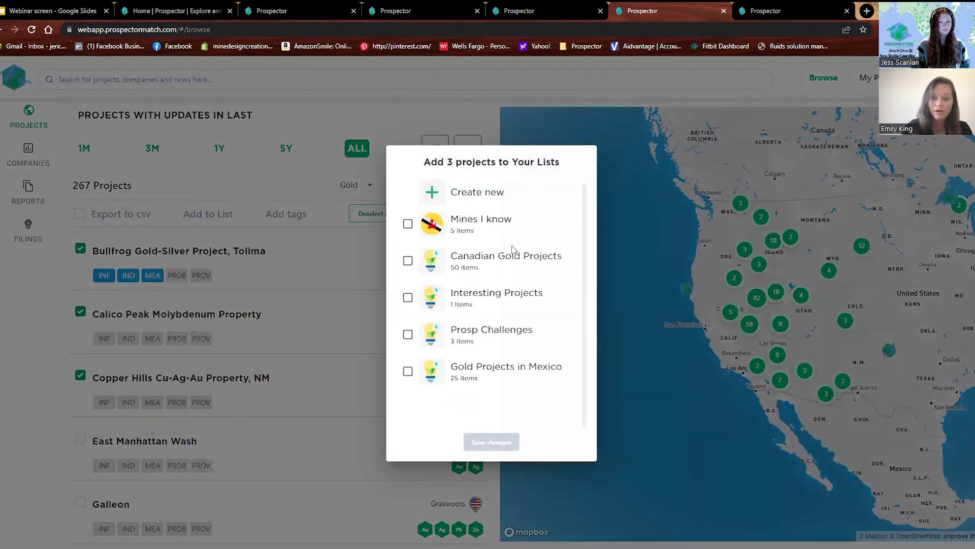
pyautogui.click(488, 197)
pyautogui.click(550, 198)
pyautogui.write('Grassroot')
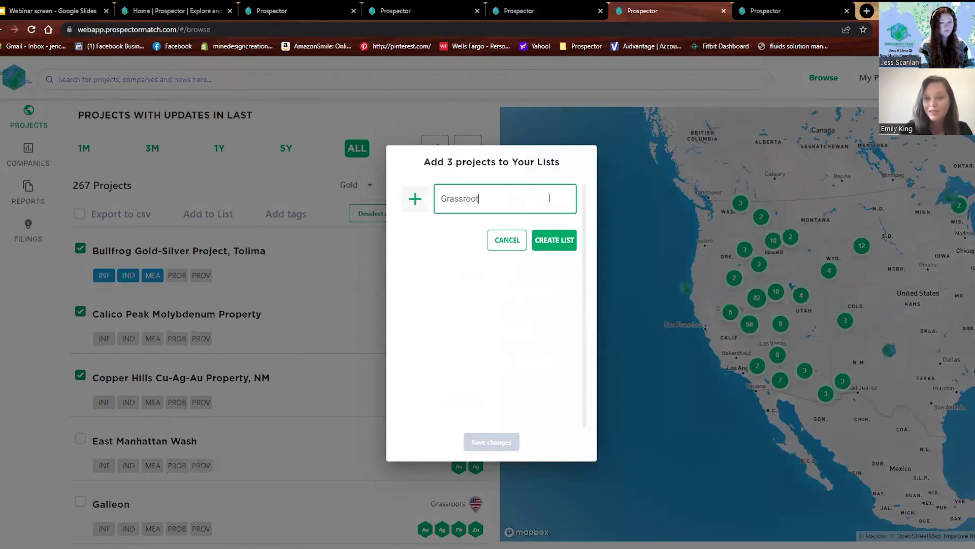
pyautogui.write('s Gold')
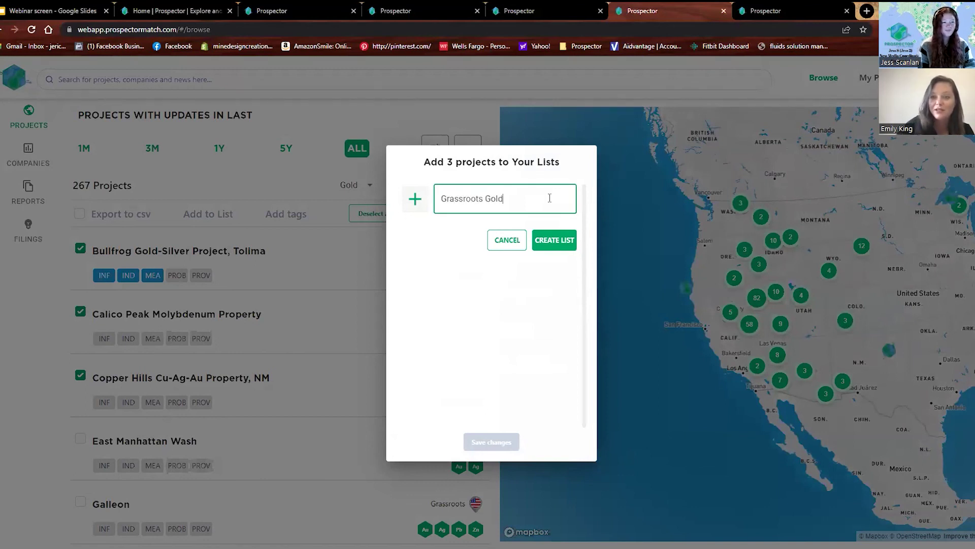
pyautogui.click(565, 245)
pyautogui.click(408, 408)
pyautogui.click(502, 445)
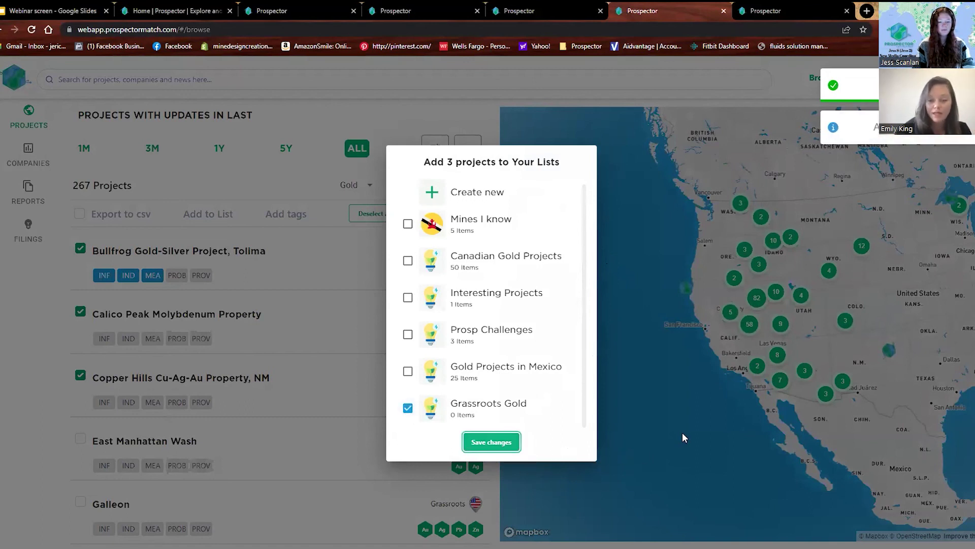